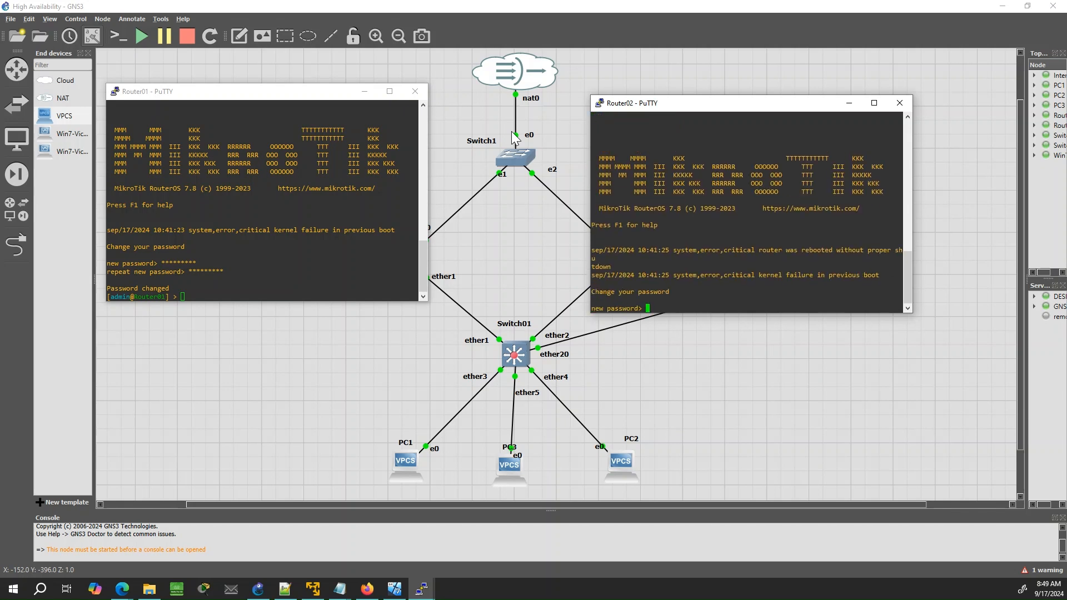
Enter and confirm Router02's new admin password, then begin a /interface vrrp command on Router01
{"action": "type", "text": "*********"}
{"action": "key", "text": "Return"}
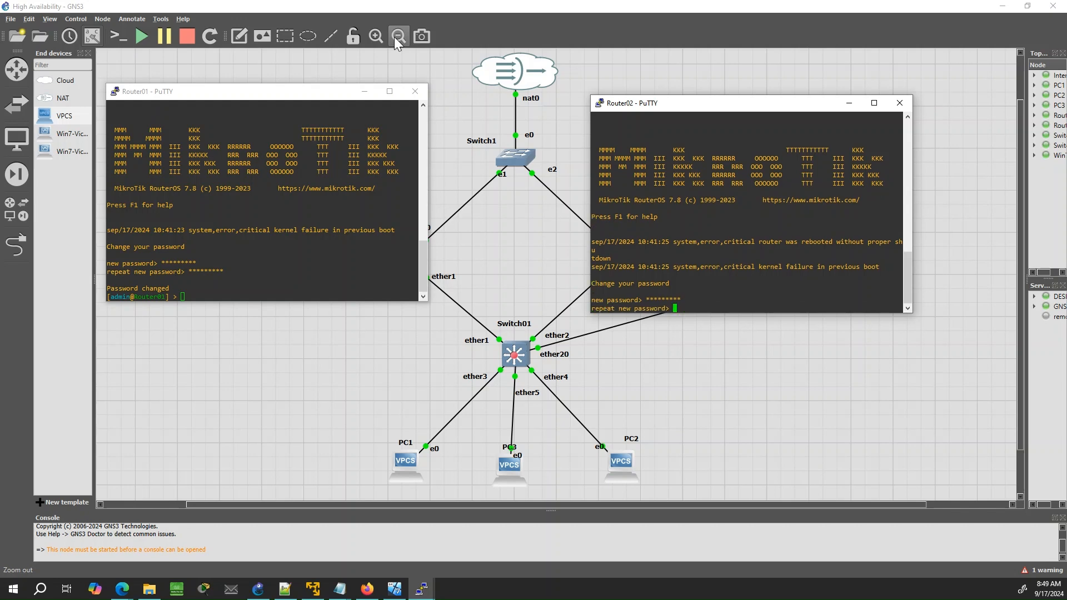
{"action": "type", "text": "*********"}
{"action": "key", "text": "Return"}
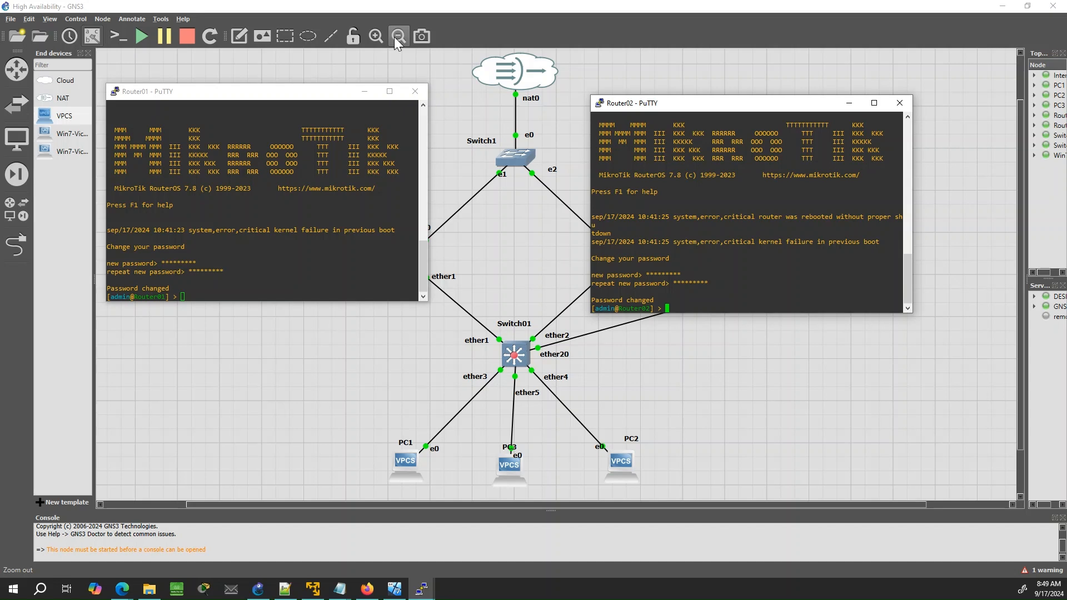
{"action": "left_click", "coordinate": [272, 229]}
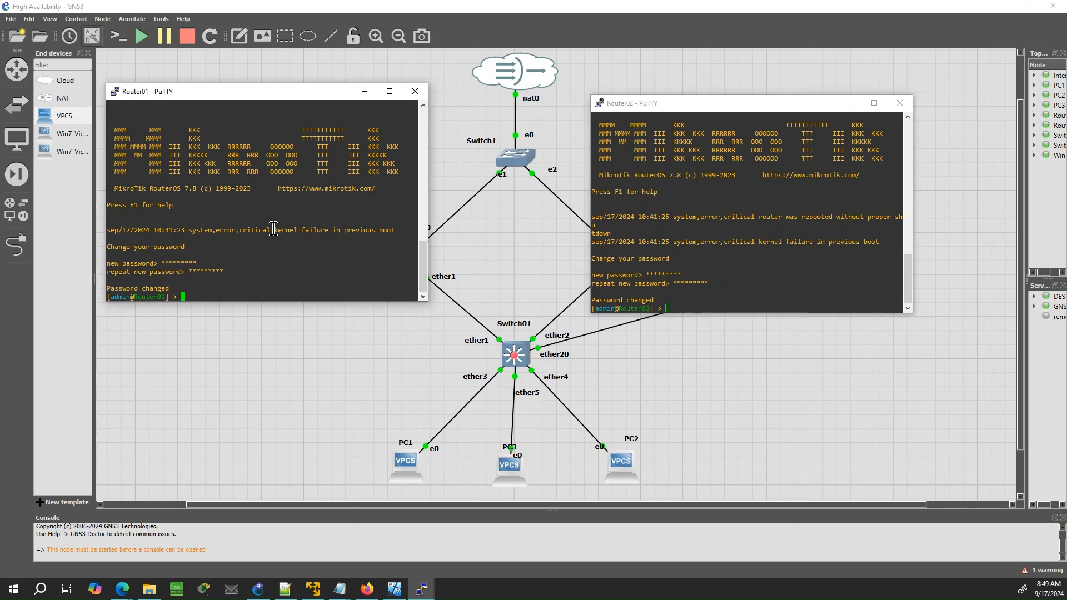
{"action": "type", "text": "/interface vrrp pri"}
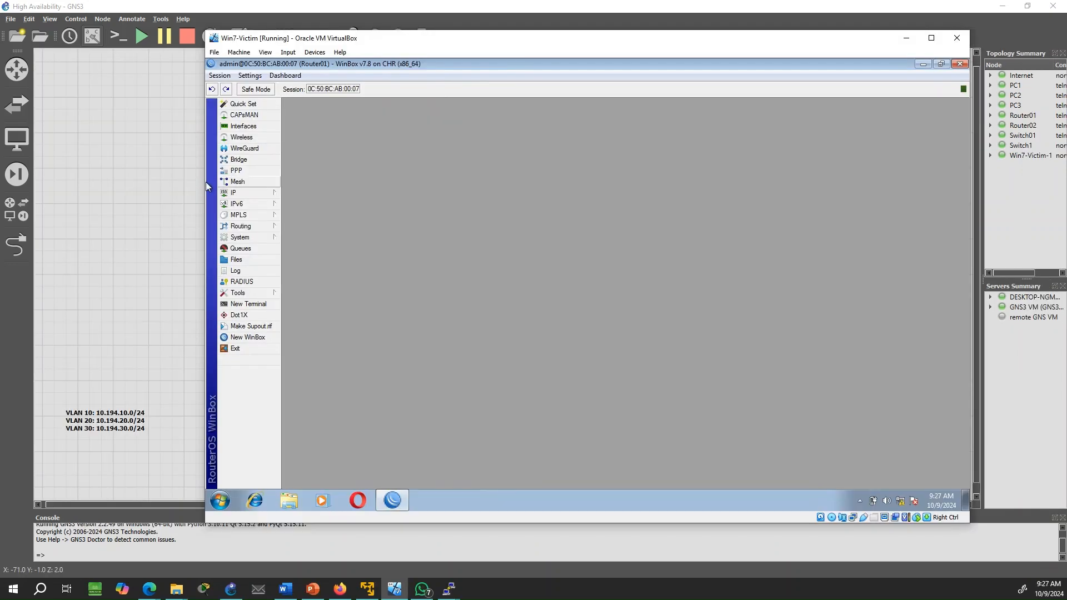
Check Router01's identity under System > Identity and close it unchanged
{"action": "left_click", "coordinate": [269, 242]}
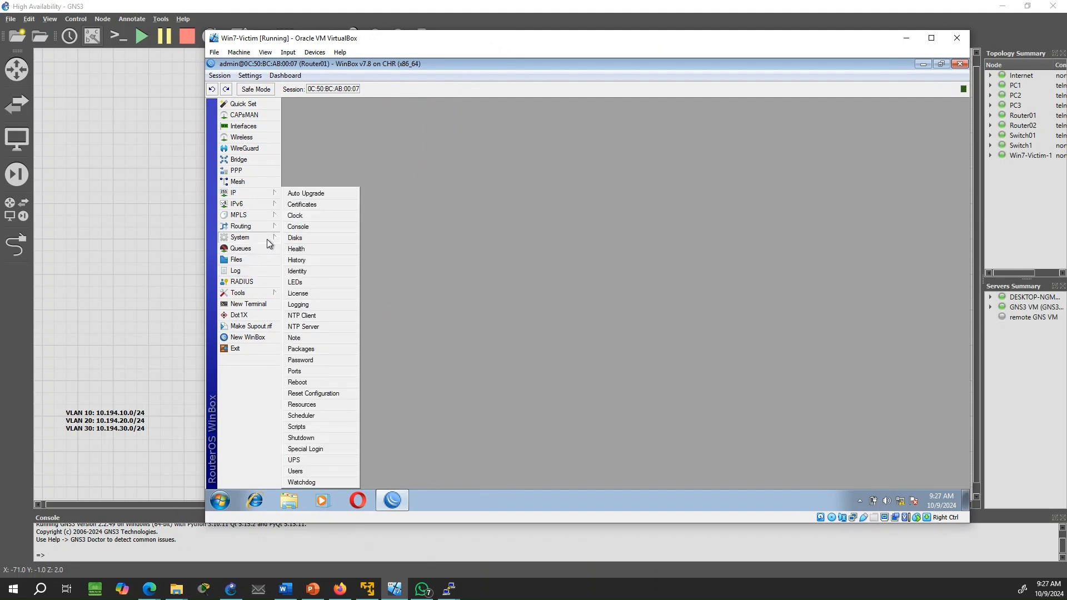
{"action": "left_click", "coordinate": [326, 272]}
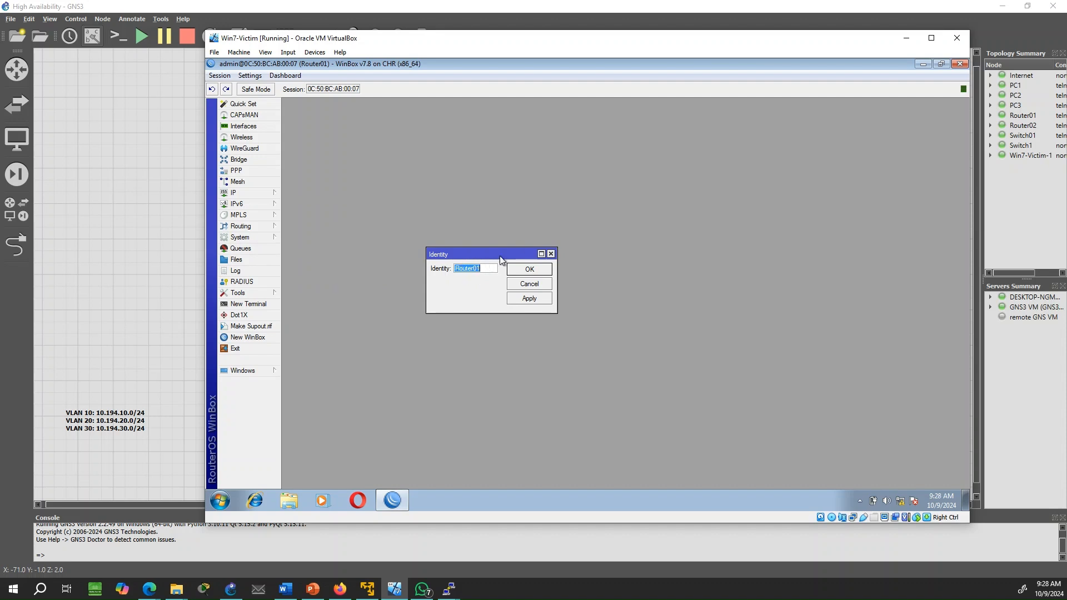
{"action": "left_click", "coordinate": [550, 254]}
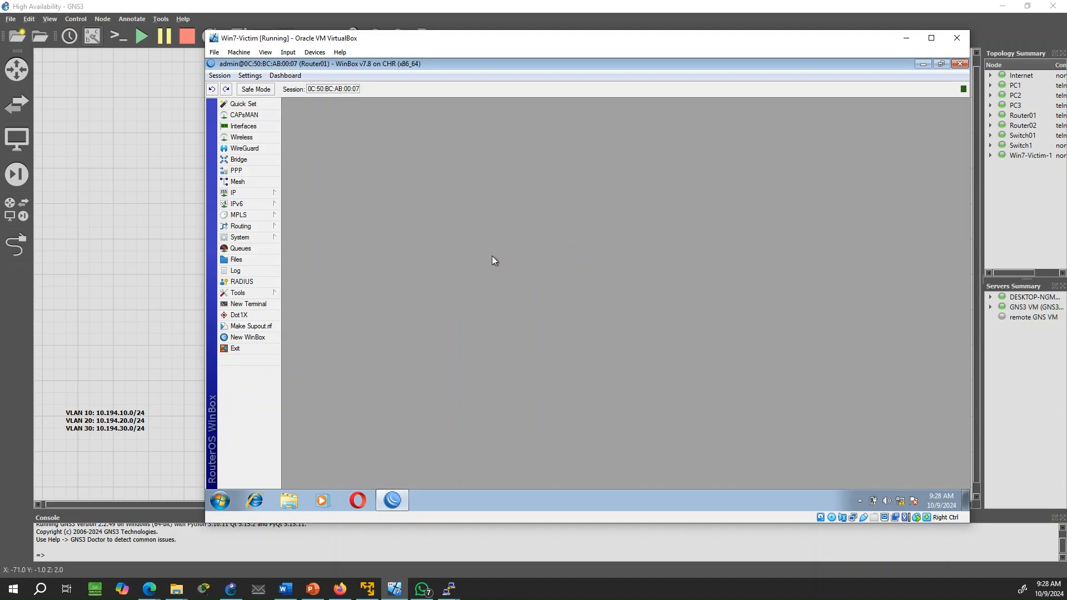
Inspect bridge-lan's properties and its ether2 and ether4 ports, then list the VLAN interfaces
{"action": "left_click", "coordinate": [239, 160]}
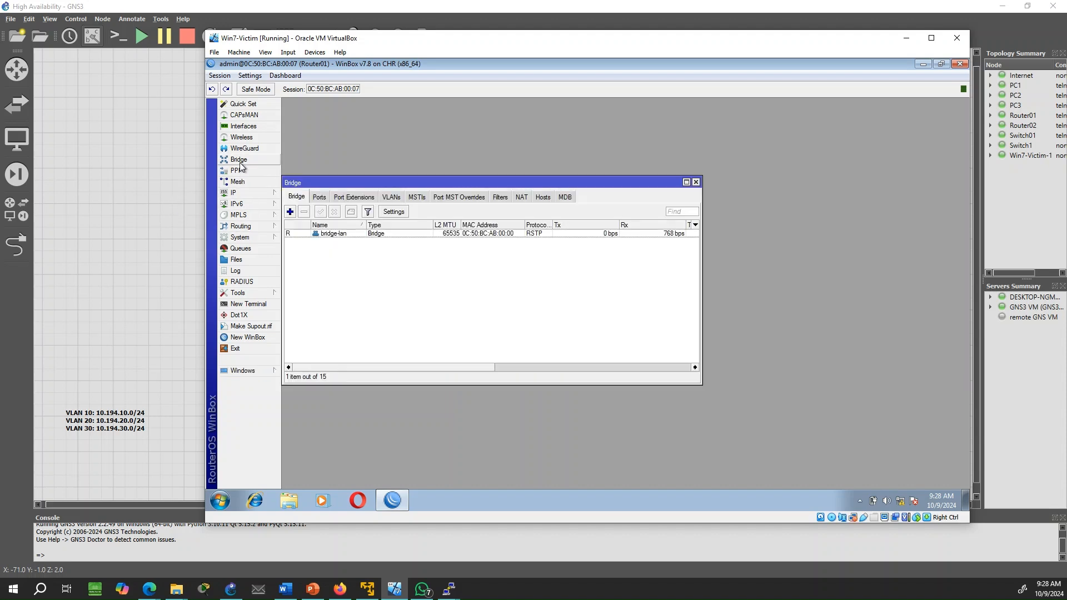
{"action": "double_click", "coordinate": [328, 233]}
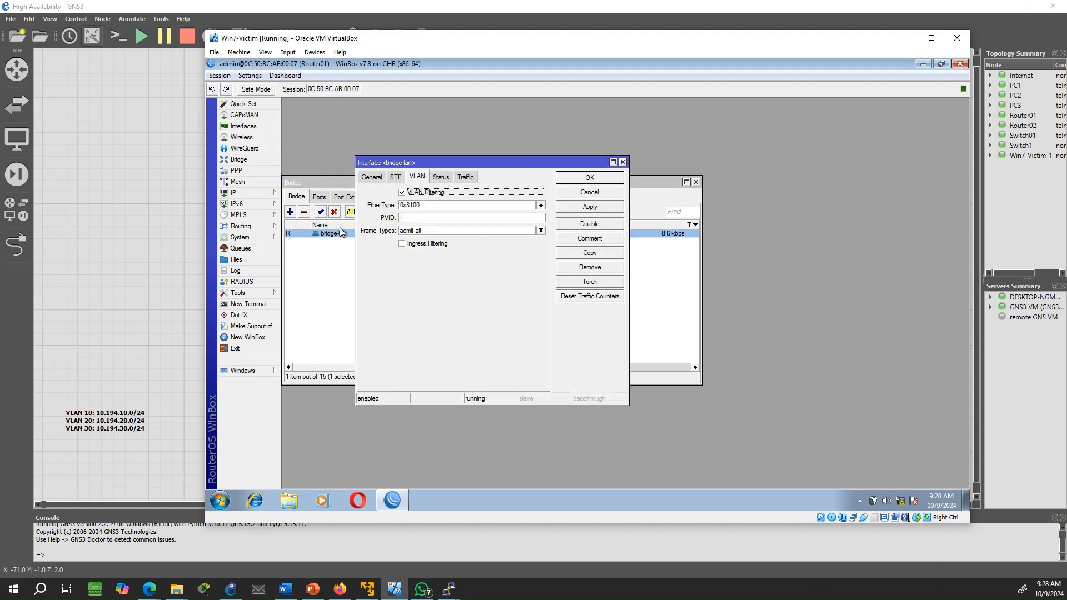
{"action": "left_click", "coordinate": [372, 177]}
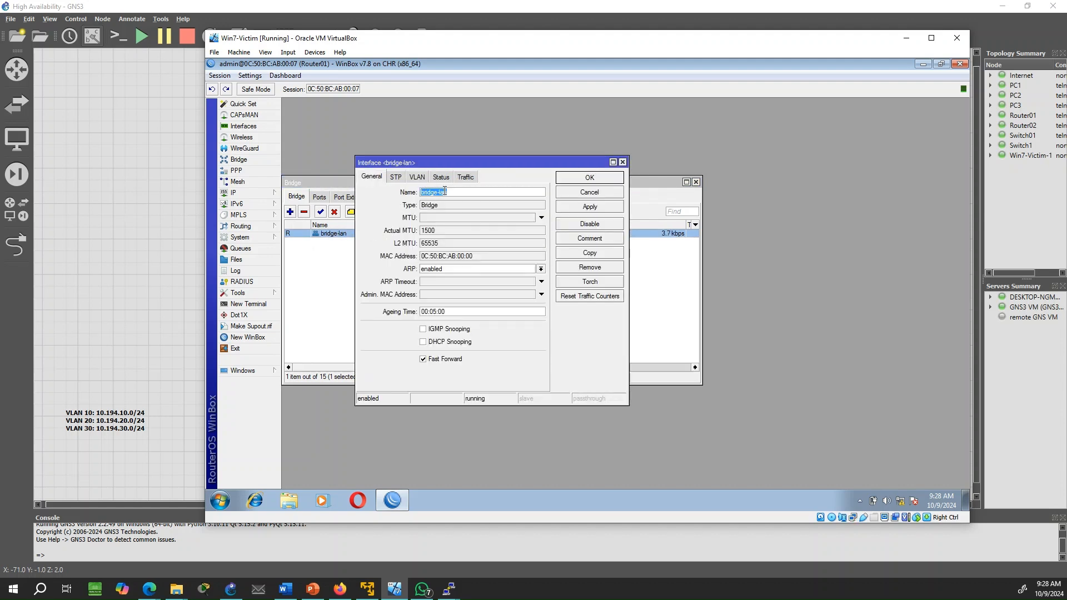
{"action": "left_click_drag", "start_coordinate": [450, 191], "coordinate": [407, 191]}
{"action": "left_click", "coordinate": [595, 193]}
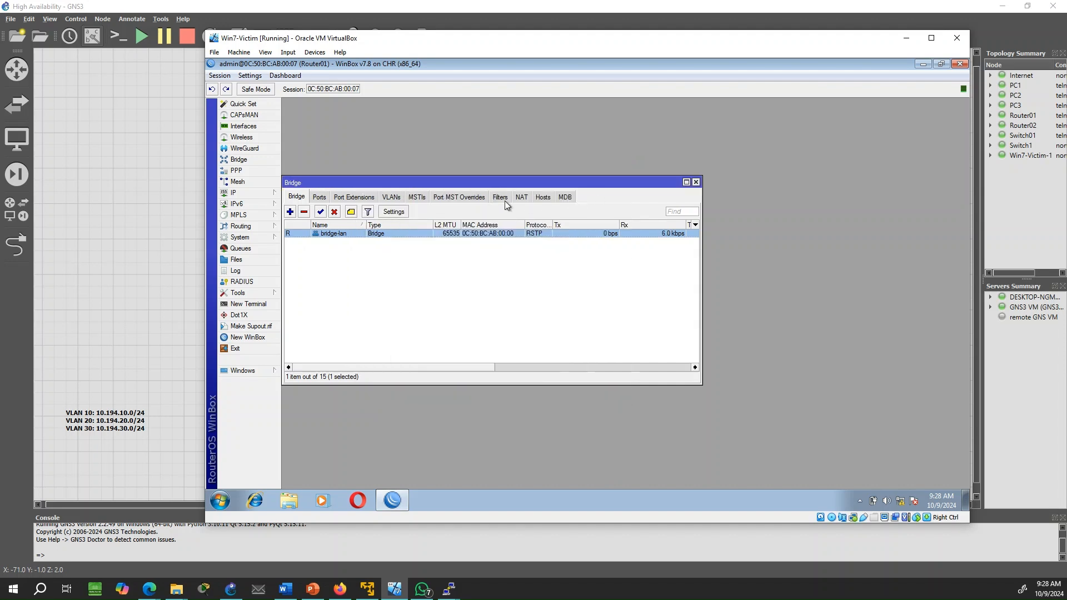
{"action": "left_click", "coordinate": [320, 198]}
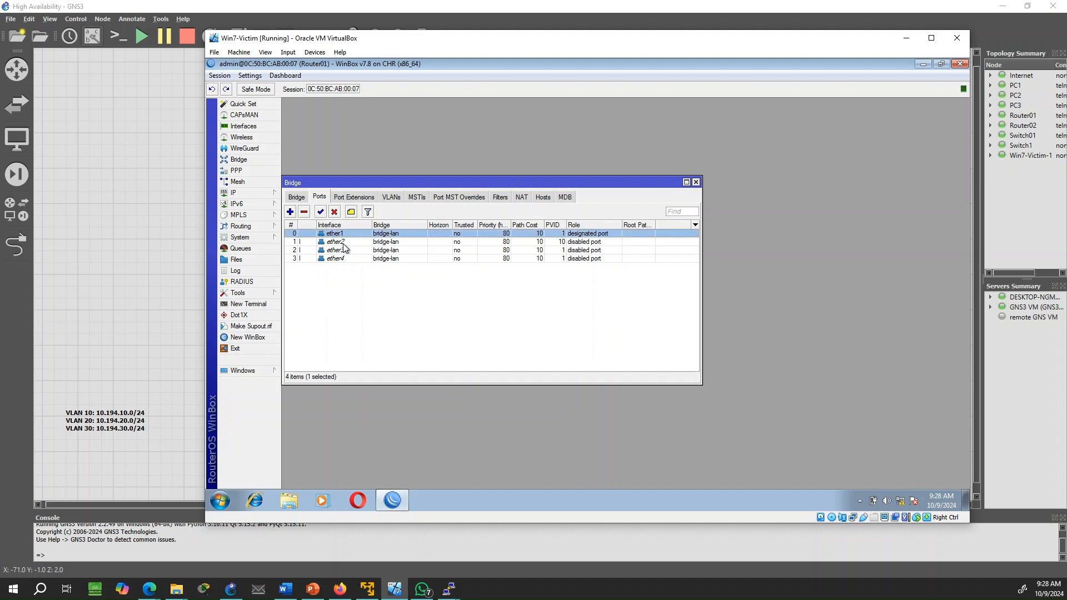
{"action": "left_click", "coordinate": [341, 243]}
{"action": "left_click", "coordinate": [337, 258]}
{"action": "left_click", "coordinate": [249, 129]}
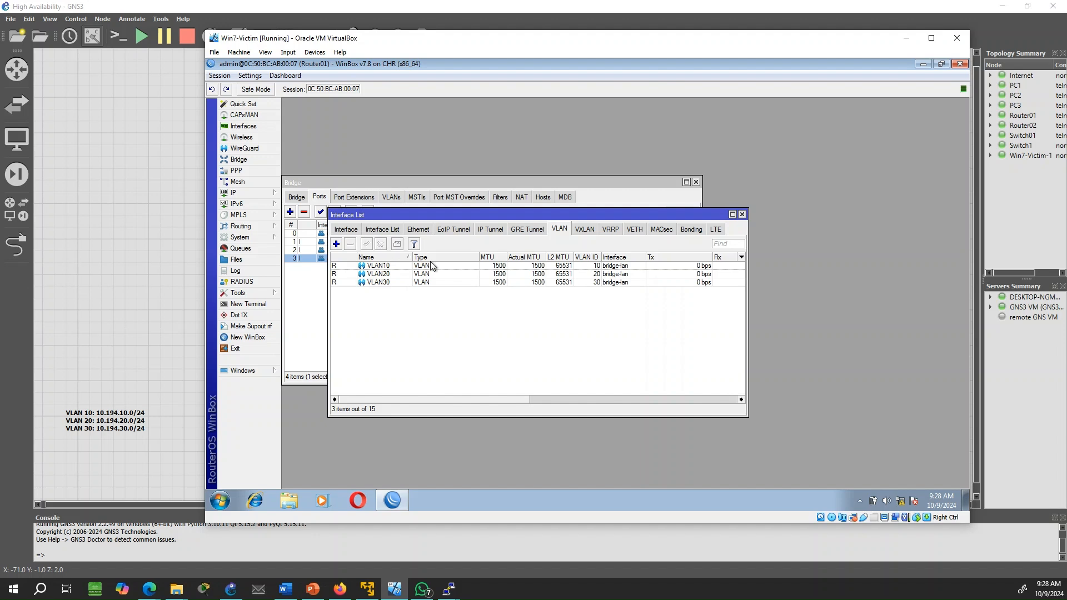
Review Router01's IP address 10.194.10.2/24 in the IP address list
{"action": "left_click", "coordinate": [556, 266]}
{"action": "left_click", "coordinate": [233, 192]}
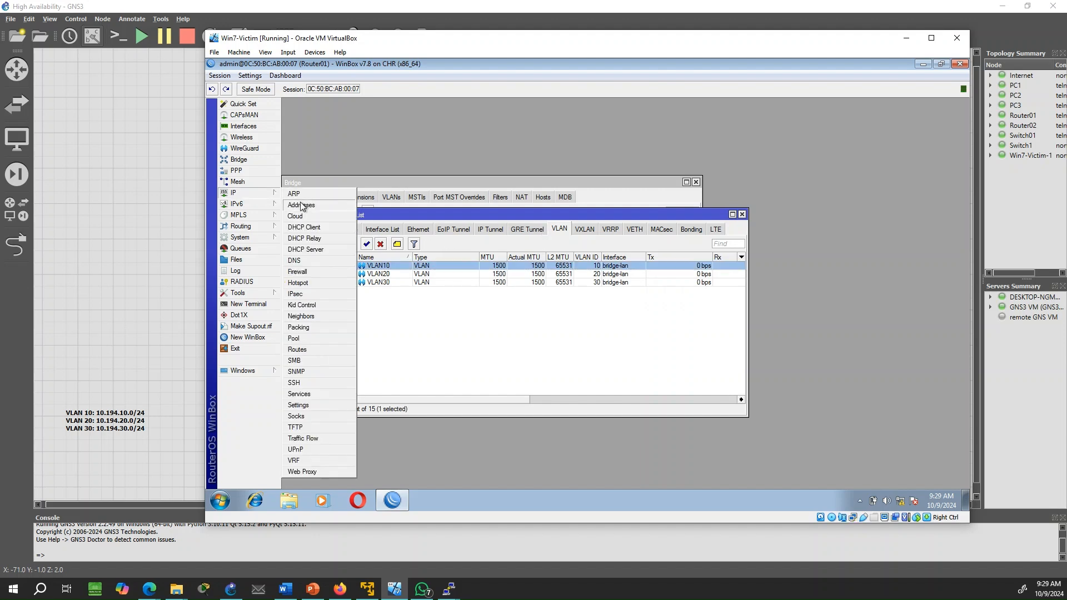
{"action": "left_click", "coordinate": [303, 204]}
{"action": "left_click", "coordinate": [503, 227]}
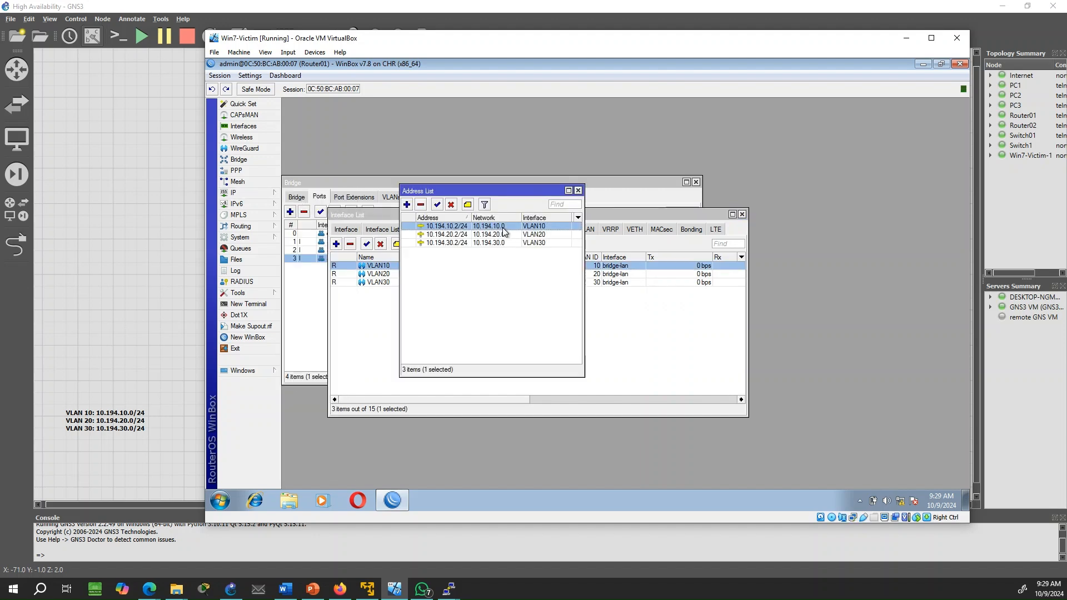
{"action": "double_click", "coordinate": [506, 226]}
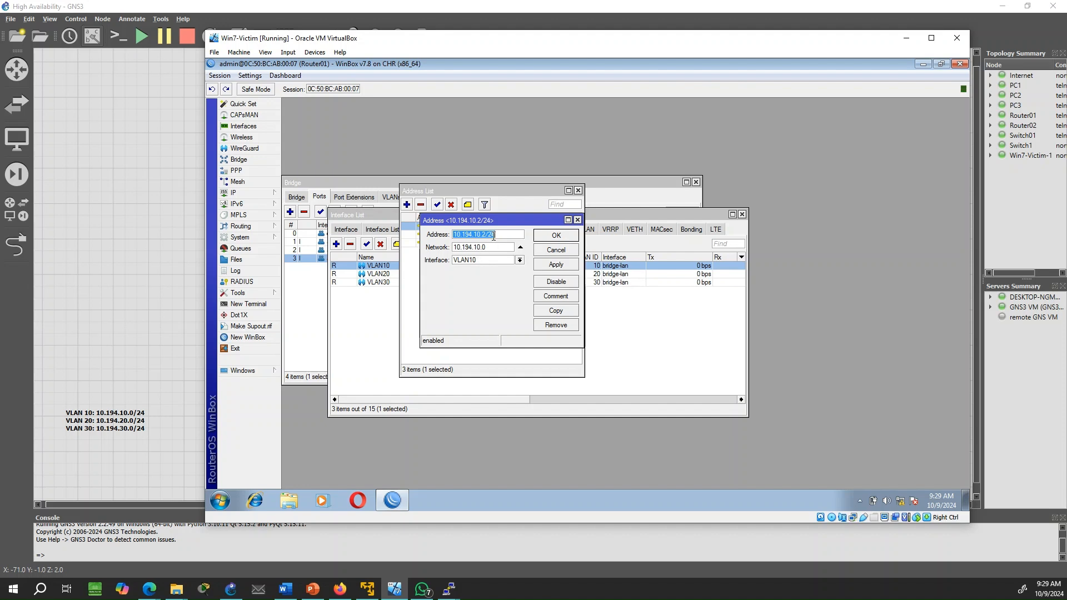
{"action": "left_click", "coordinate": [555, 236]}
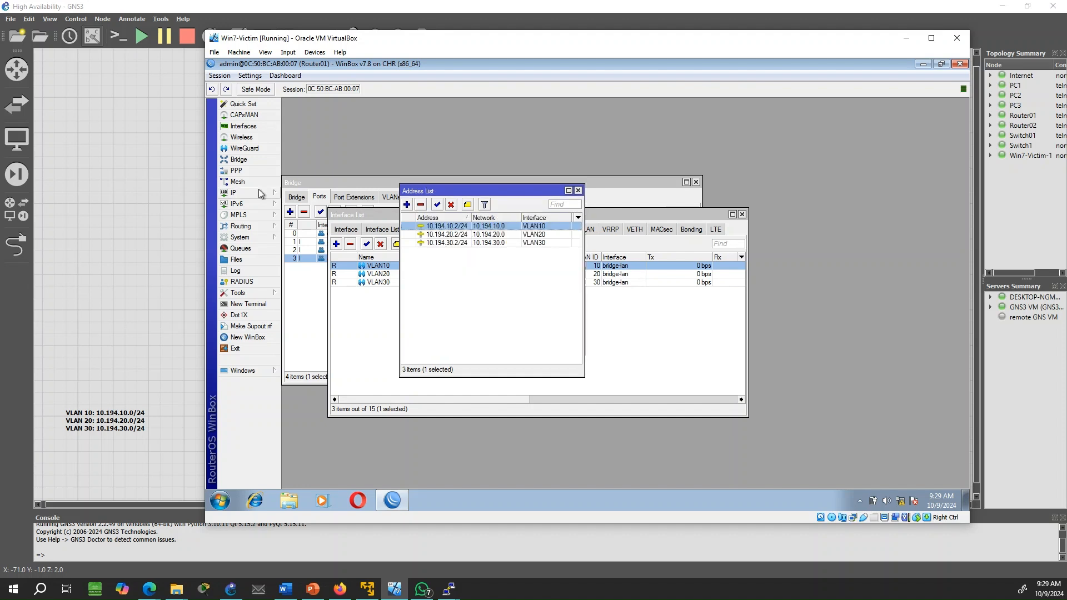
Check the DHCP servers and bridge-lan's VLAN filtering, then bring the VLAN interface list forward
{"action": "left_click", "coordinate": [259, 192]}
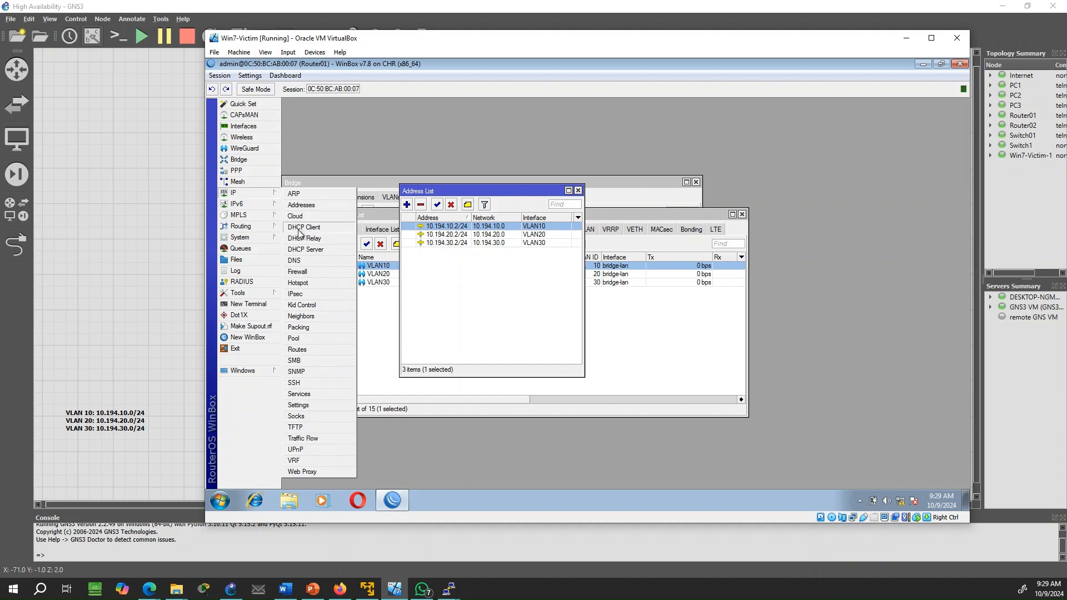
{"action": "left_click", "coordinate": [311, 251]}
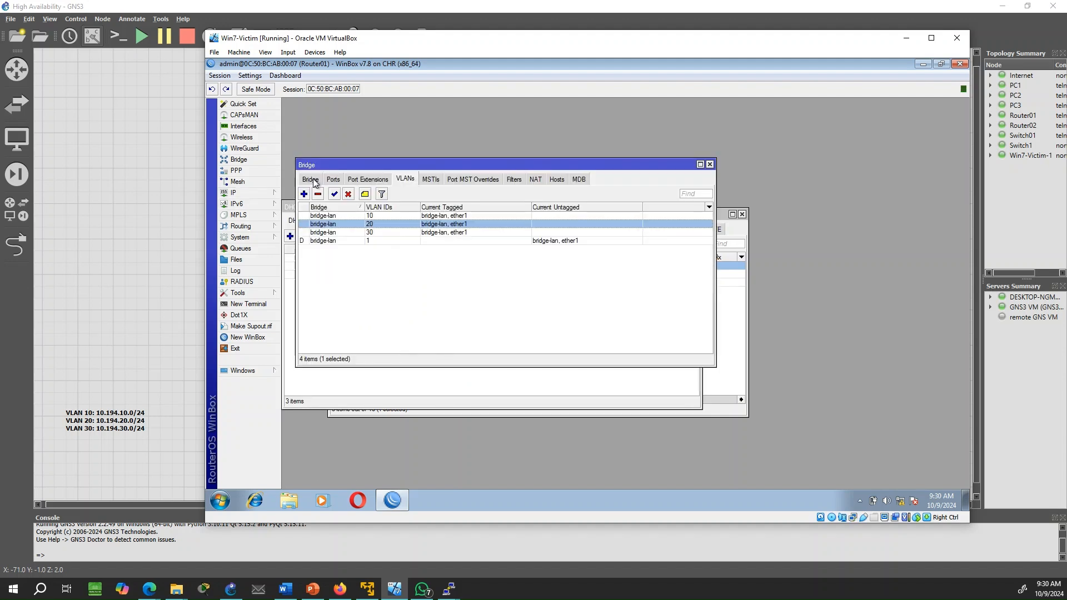
{"action": "left_click", "coordinate": [312, 180]}
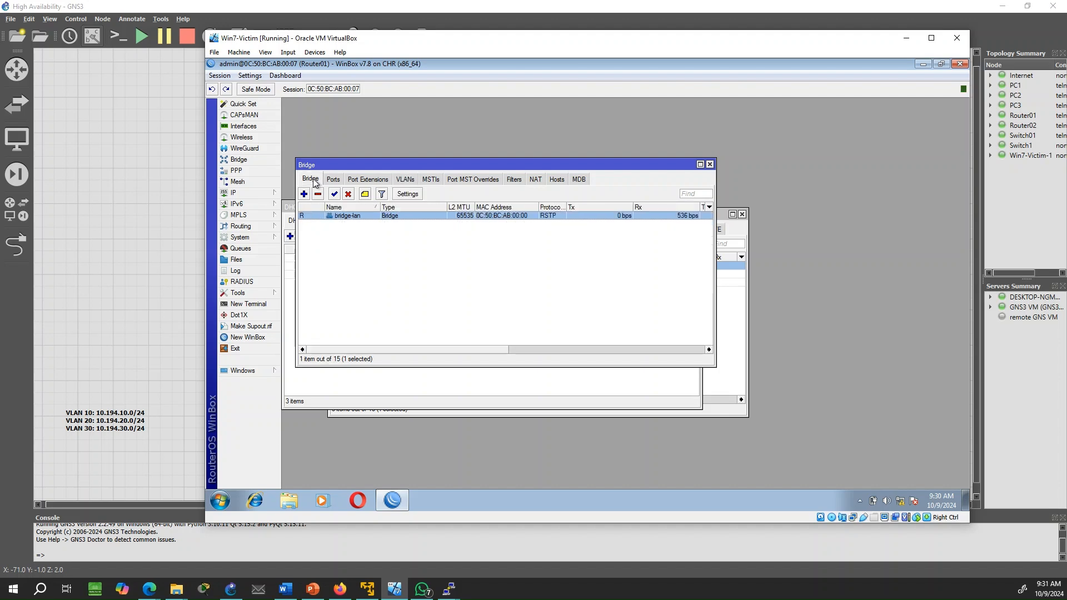
{"action": "double_click", "coordinate": [358, 216]}
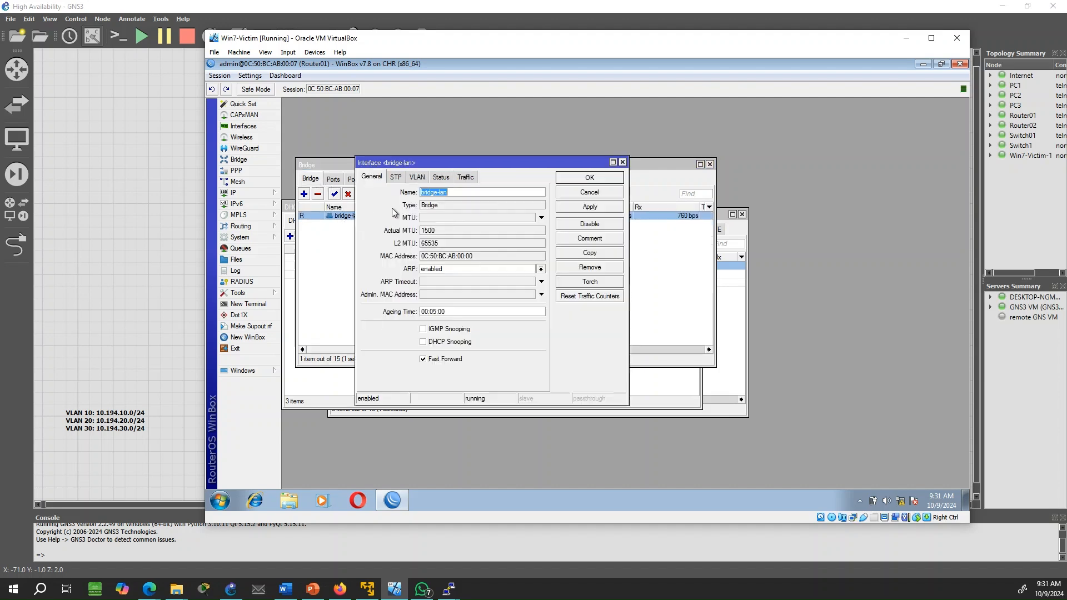
{"action": "left_click", "coordinate": [420, 177]}
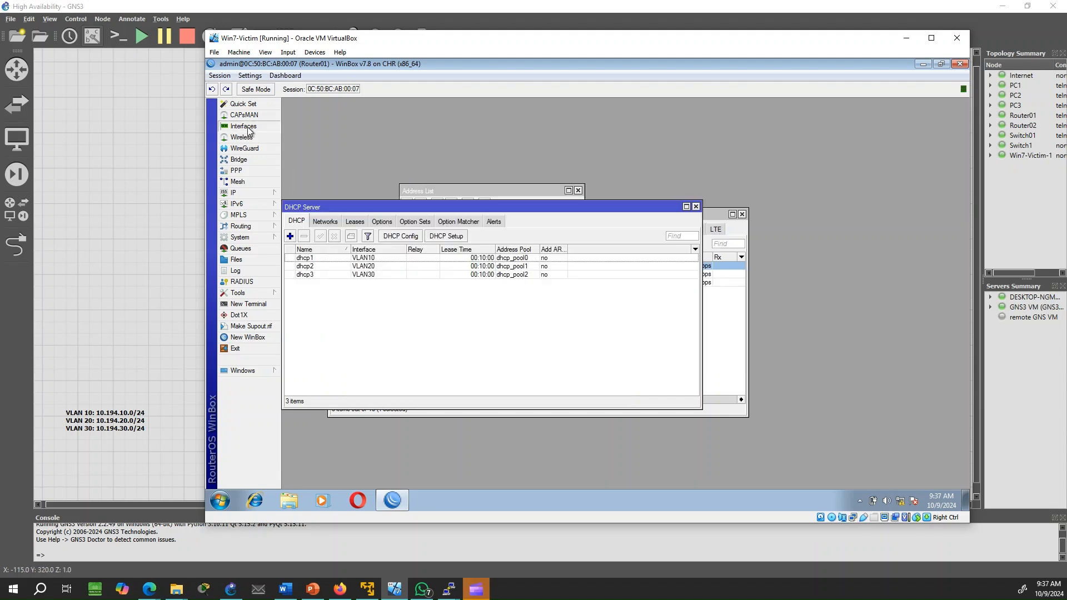
{"action": "left_click", "coordinate": [248, 127]}
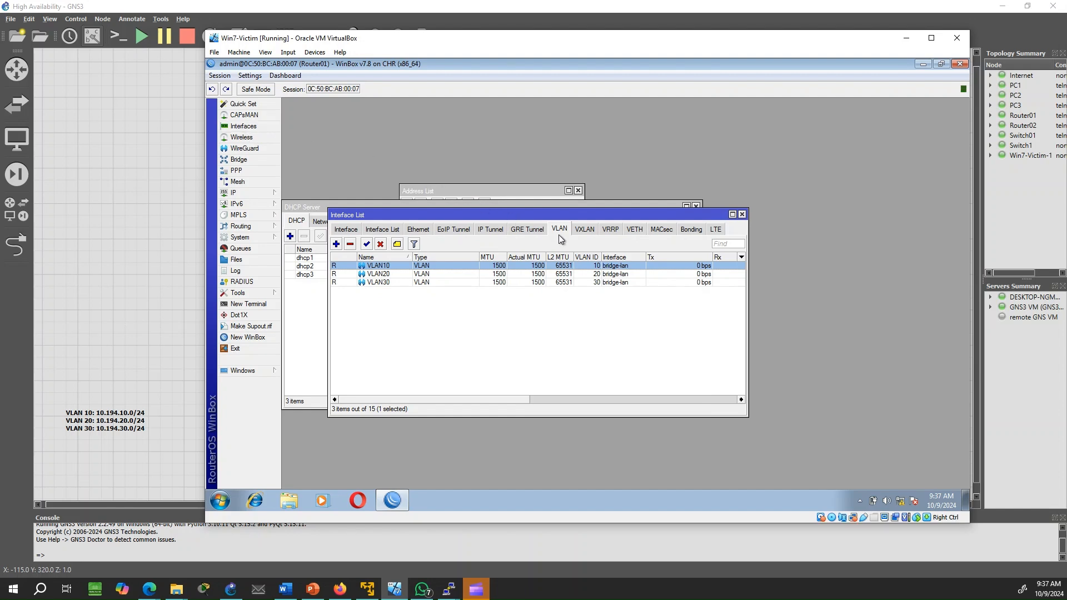
Add a new VRRP interface named vrrp10 and attach it to VLAN10
{"action": "left_click", "coordinate": [614, 232]}
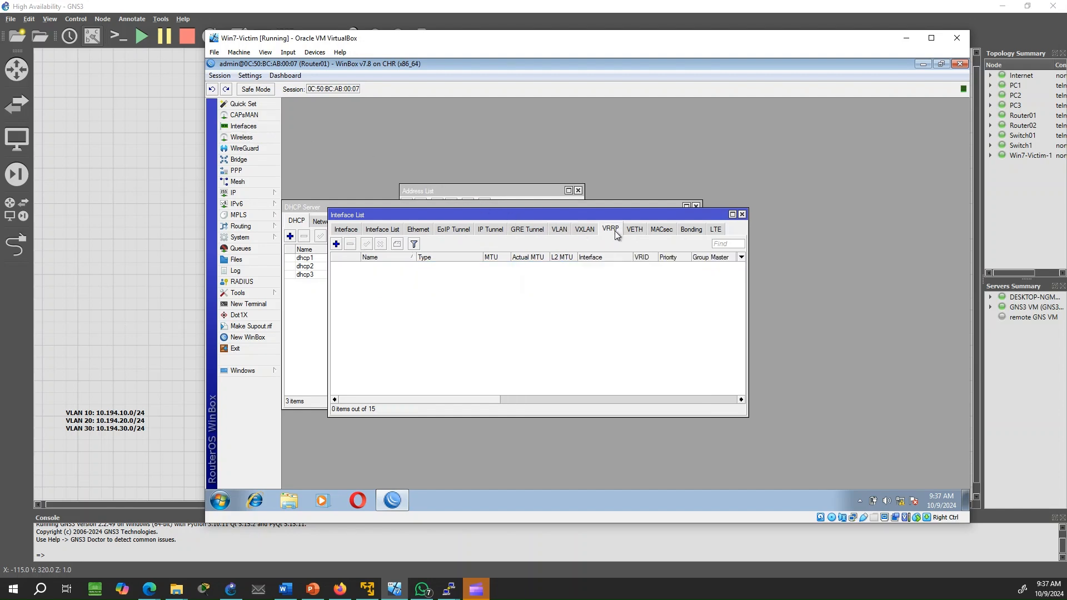
{"action": "left_click", "coordinate": [336, 244]}
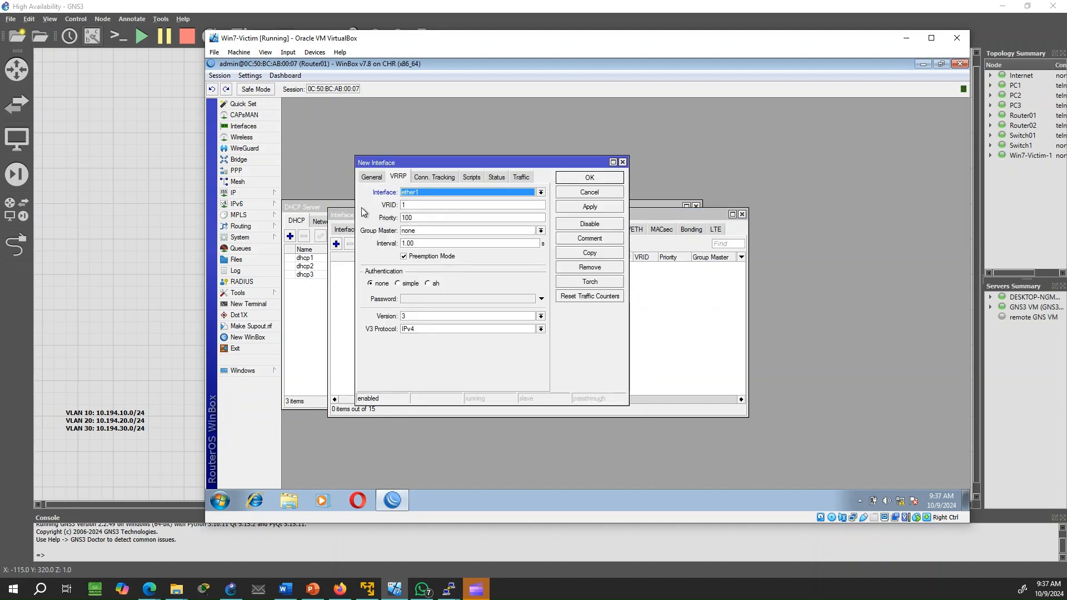
{"action": "left_click", "coordinate": [372, 177]}
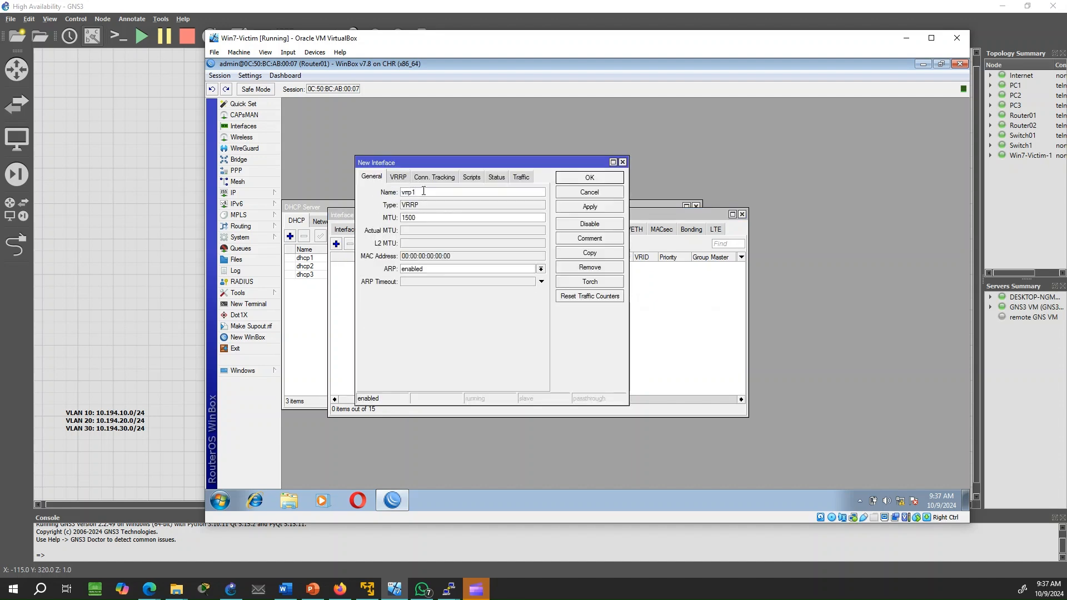
{"action": "type", "text": "0"}
{"action": "left_click", "coordinate": [398, 177]}
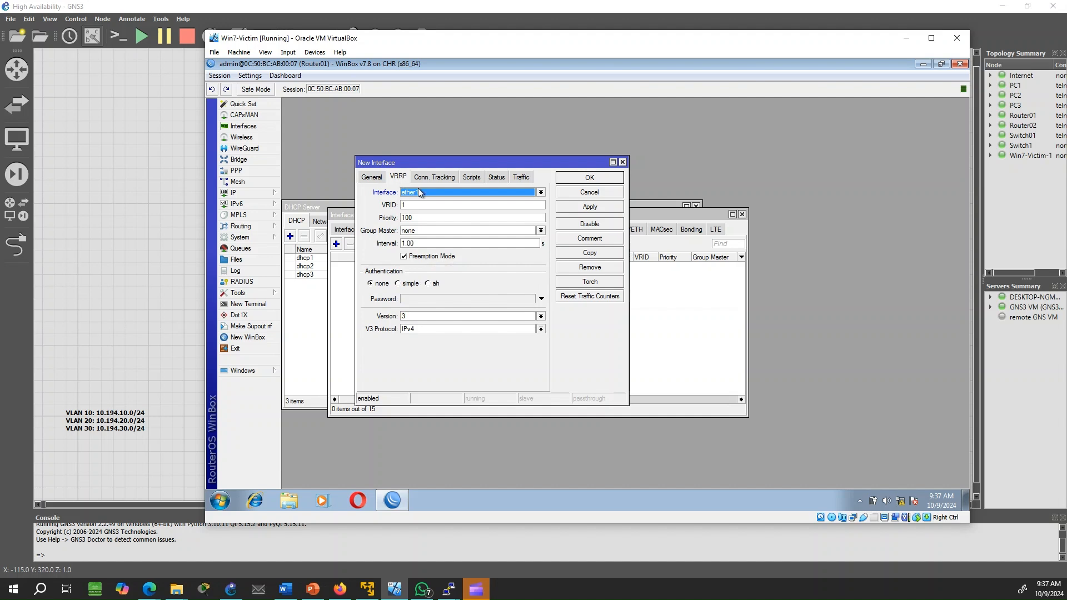
{"action": "left_click", "coordinate": [418, 191]}
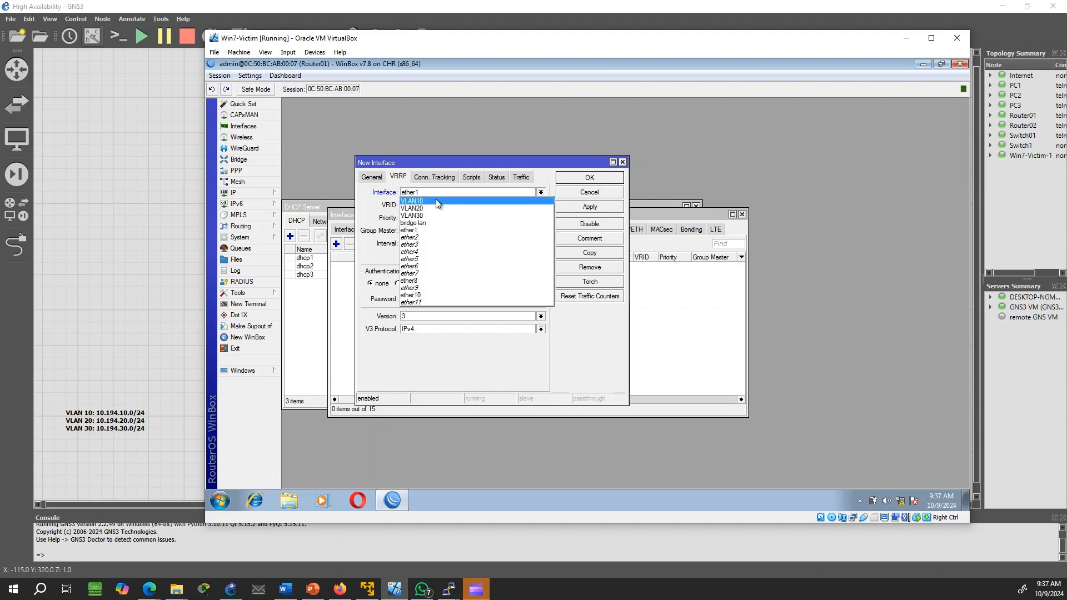
{"action": "left_click", "coordinate": [429, 201]}
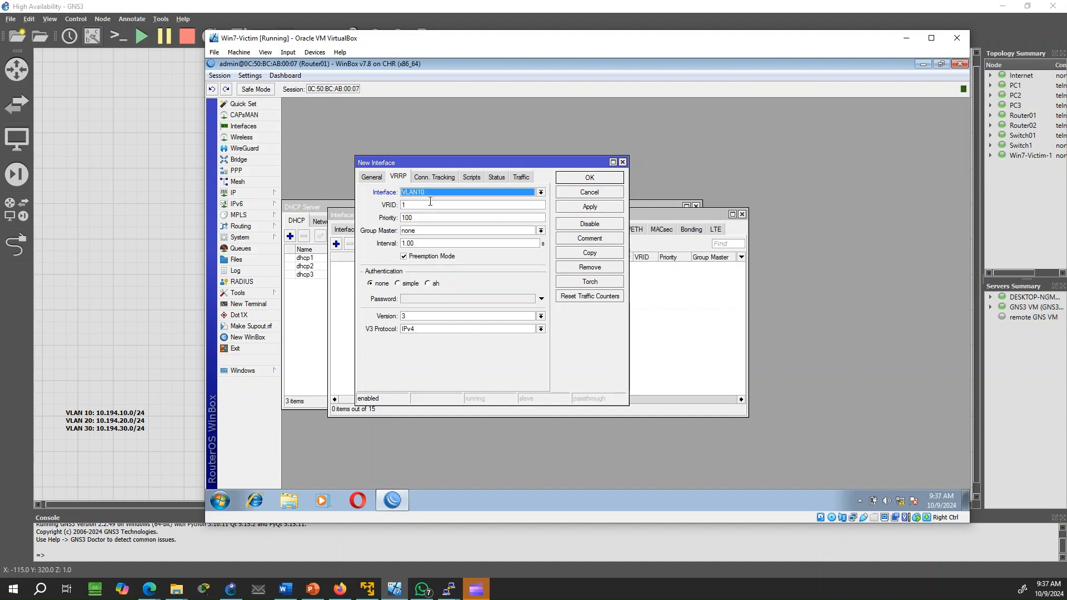
Set vrrp10's VRID to 10 and priority to 250, then save it
{"action": "left_click", "coordinate": [410, 204]}
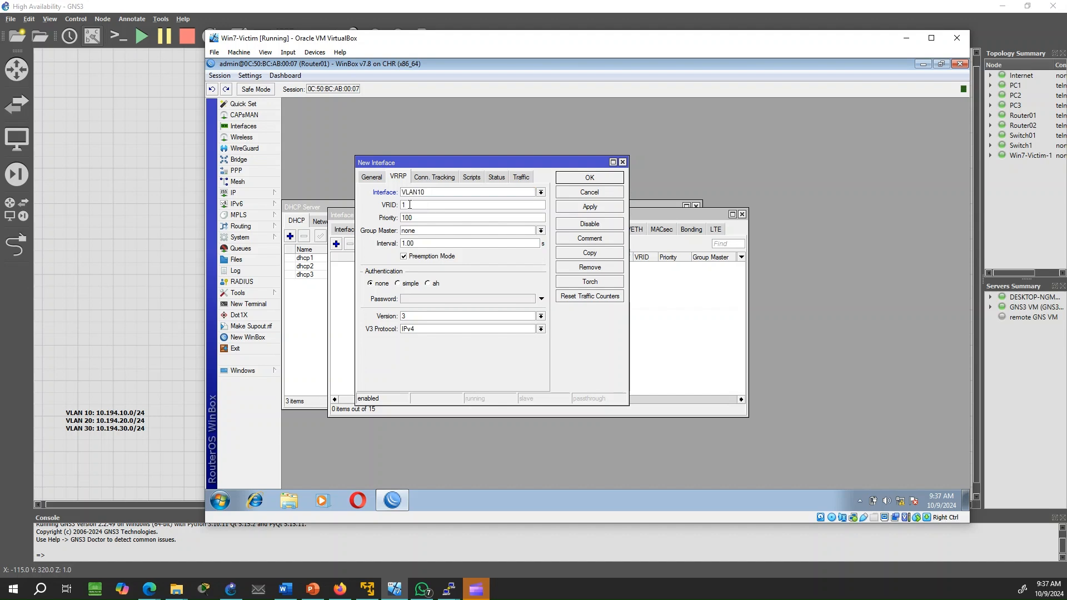
{"action": "left_click_drag", "start_coordinate": [410, 205], "coordinate": [392, 208]}
{"action": "type", "text": "1"}
{"action": "left_click_drag", "start_coordinate": [411, 218], "coordinate": [397, 220]}
{"action": "type", "text": "250"}
{"action": "left_click", "coordinate": [586, 209]}
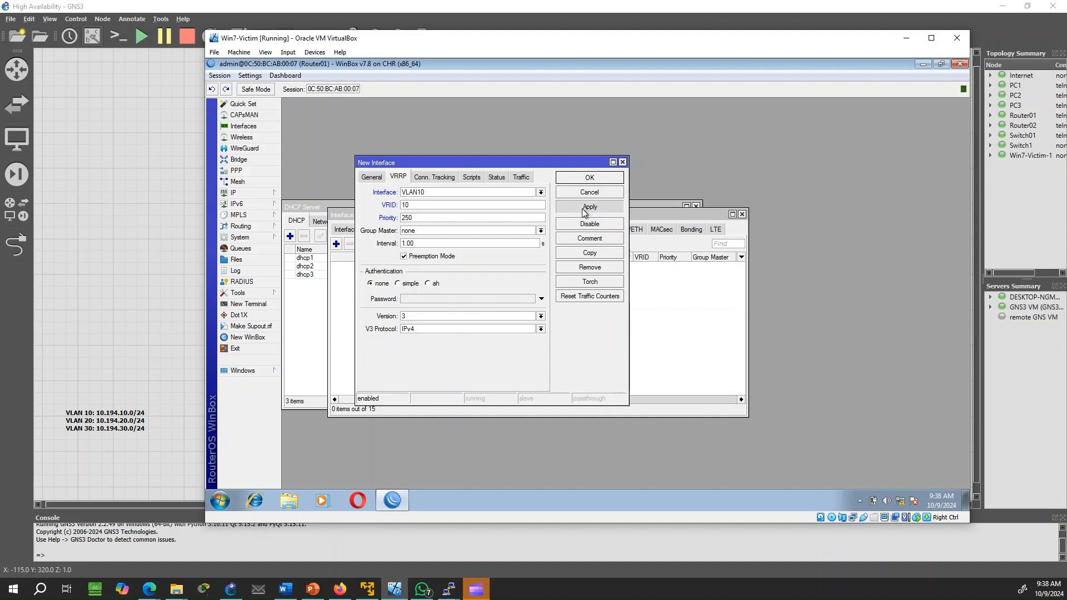
{"action": "left_click", "coordinate": [589, 178]}
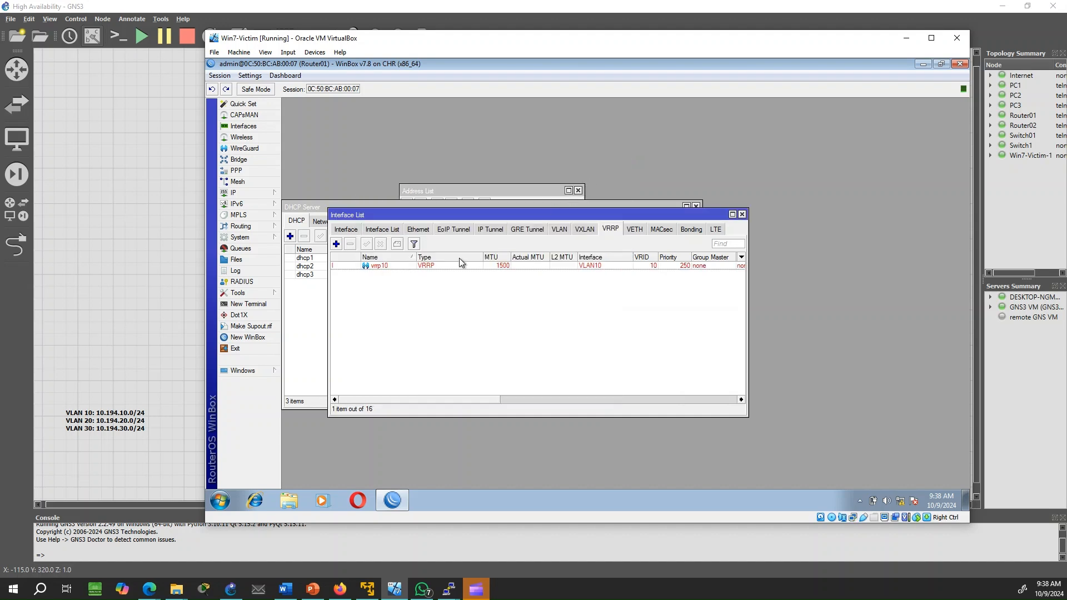
Fill in a new VRRP interface vrrp20 on VLAN20 with VRID 20 and priority 250
{"action": "left_click", "coordinate": [336, 244]}
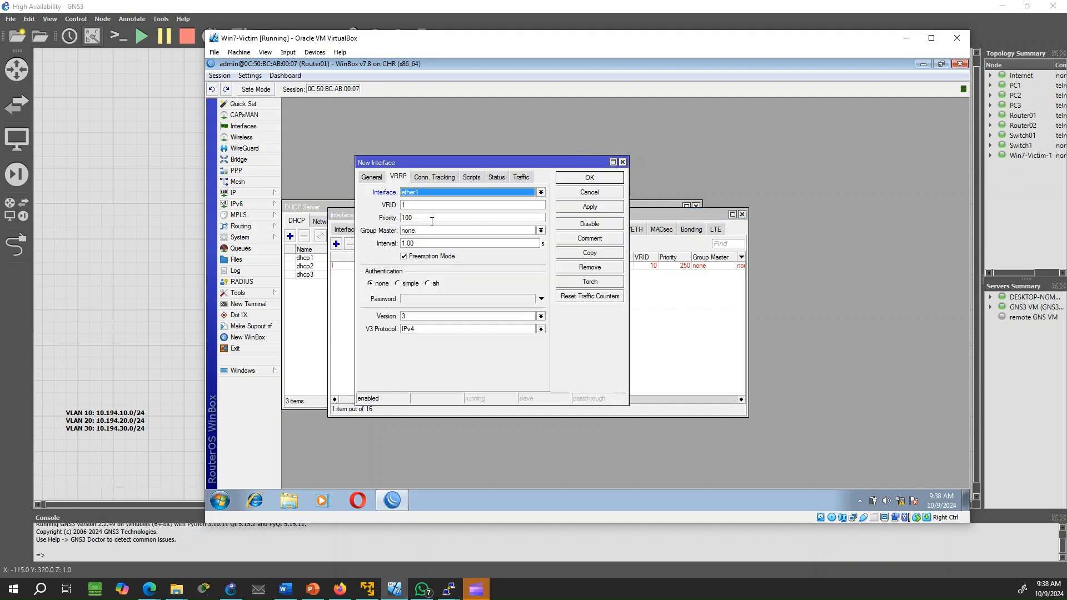
{"action": "left_click", "coordinate": [371, 176]}
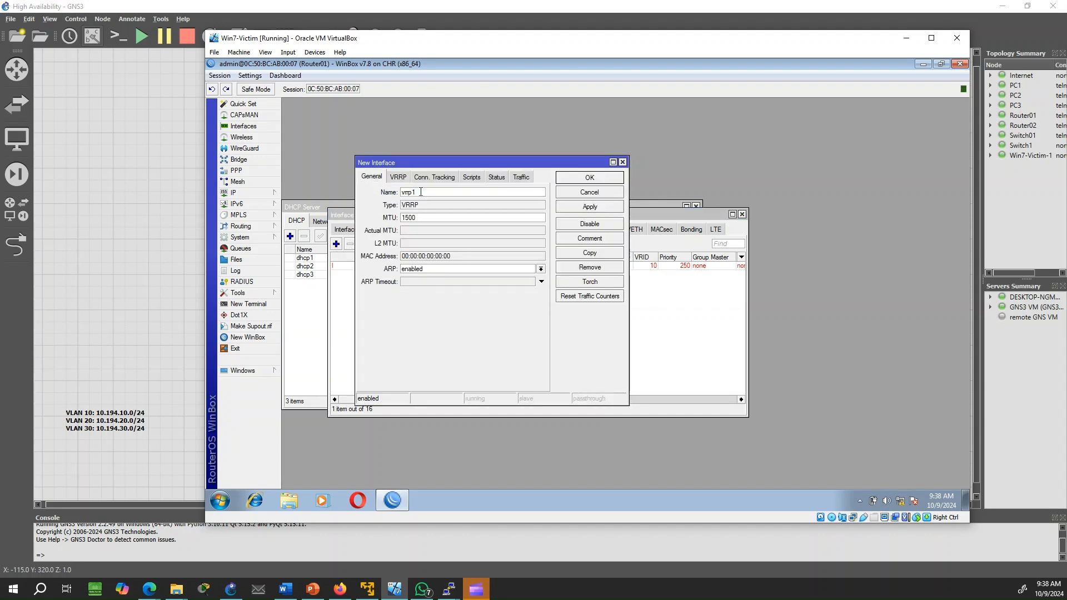
{"action": "type", "text": "20"}
{"action": "left_click", "coordinate": [393, 176]}
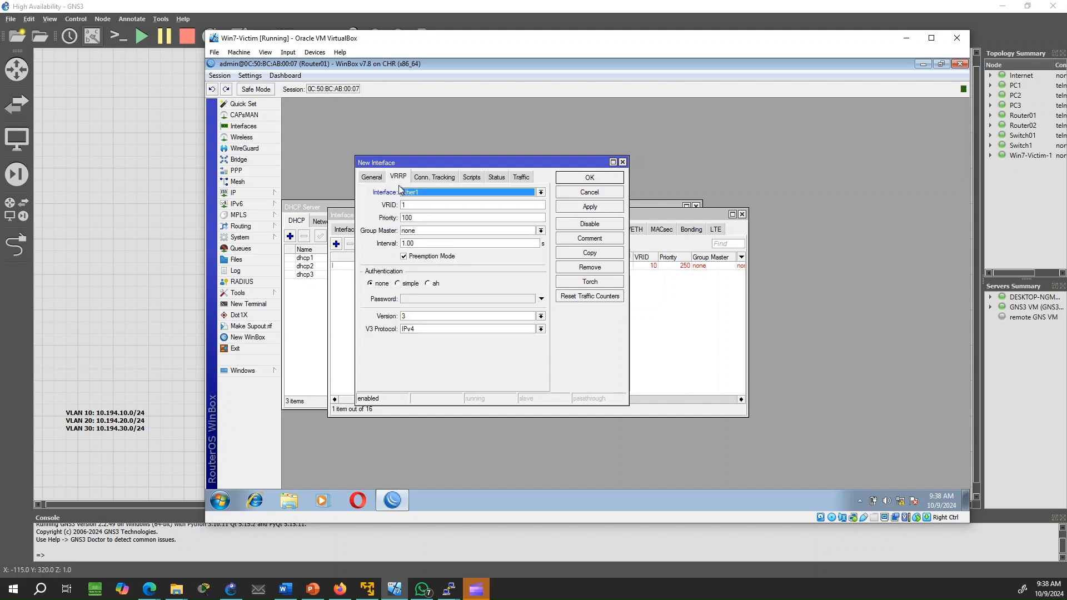
{"action": "left_click", "coordinate": [414, 193]}
{"action": "left_click", "coordinate": [414, 208]}
{"action": "key", "text": "Tab"}
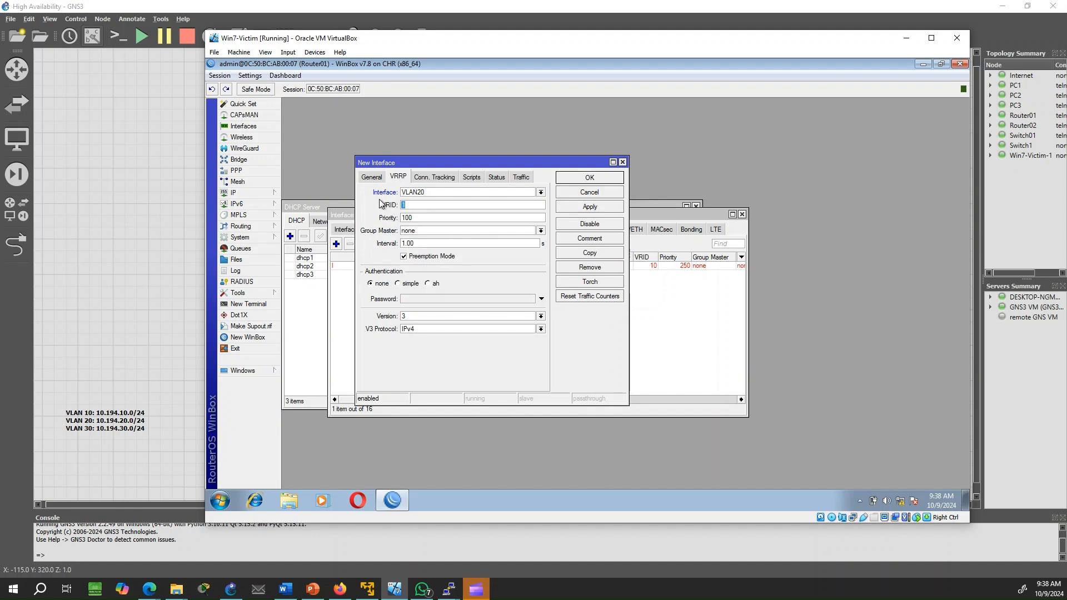
{"action": "type", "text": "20"}
{"action": "double_click", "coordinate": [414, 217]}
{"action": "type", "text": "250"}
Save vrrp20, then add a third VRRP interface named vrrp30
{"action": "left_click", "coordinate": [588, 207]}
{"action": "left_click", "coordinate": [589, 178]}
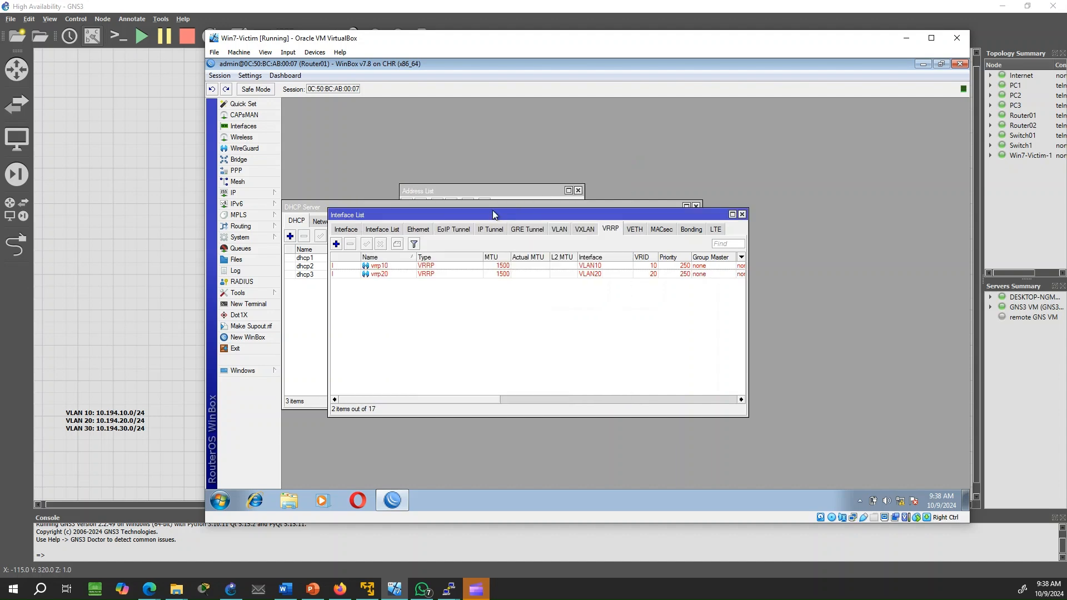
{"action": "left_click", "coordinate": [339, 245]}
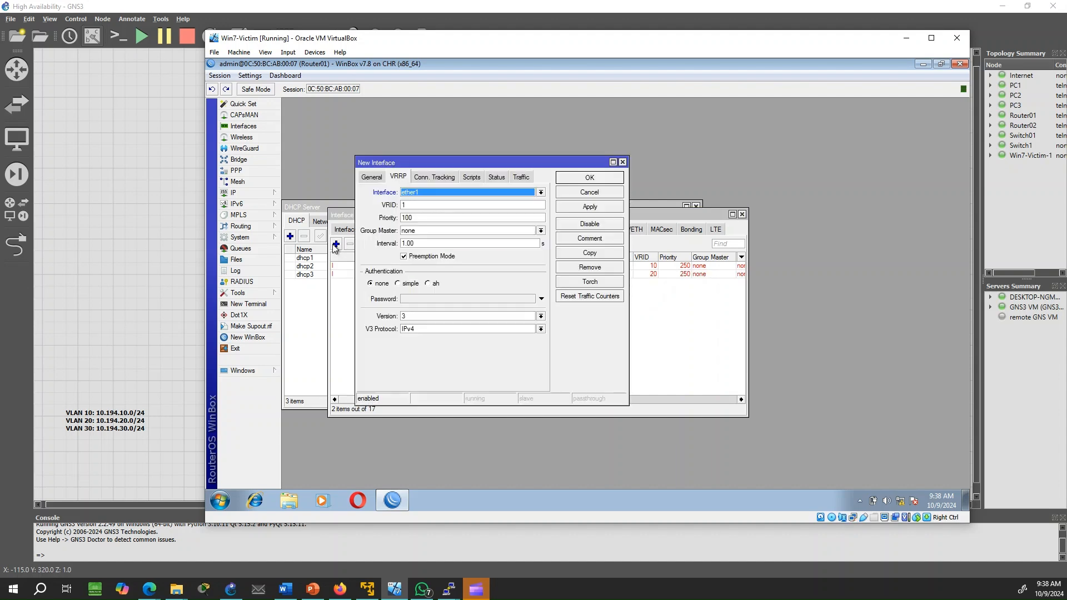
{"action": "left_click_drag", "start_coordinate": [426, 205], "coordinate": [389, 204]}
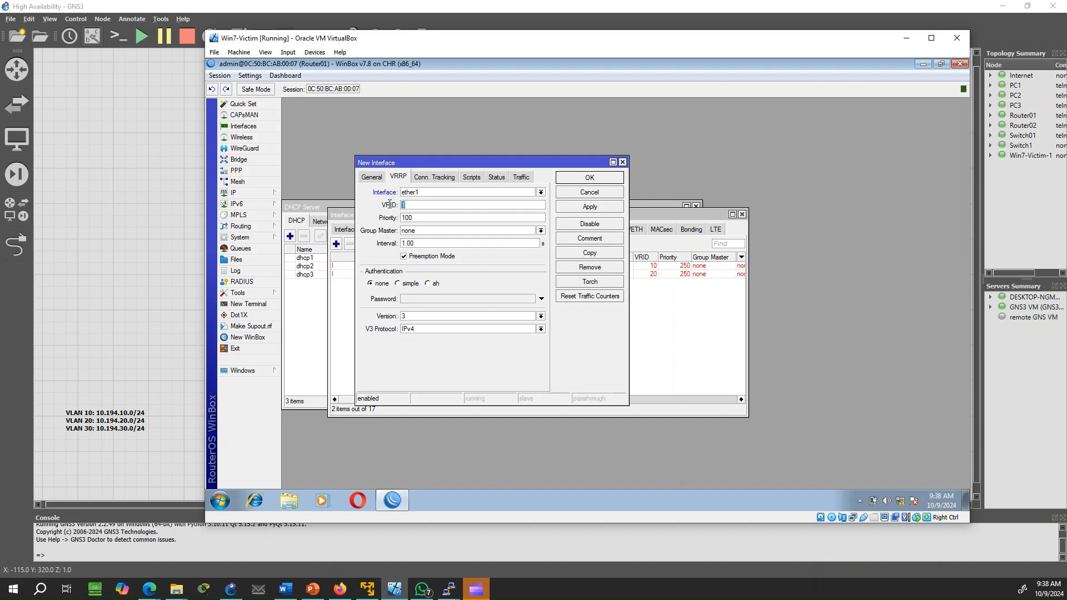
{"action": "left_click", "coordinate": [372, 177]}
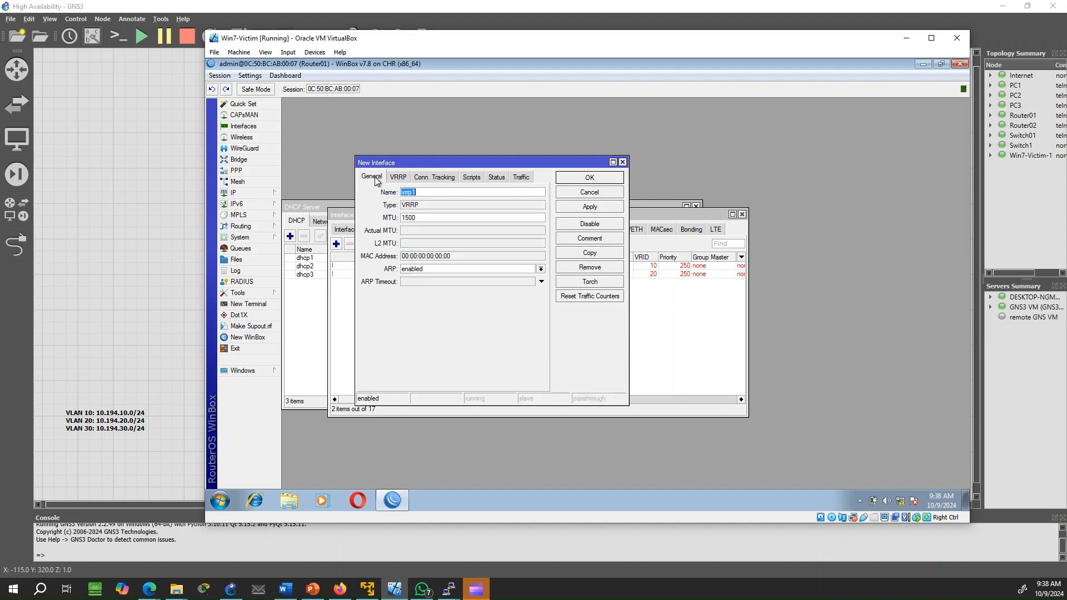
{"action": "left_click", "coordinate": [426, 193]}
{"action": "type", "text": "30"}
Attach vrrp30 to VLAN30 with VRID 30 and priority 250, and save it
{"action": "left_click", "coordinate": [405, 179]}
{"action": "left_click", "coordinate": [411, 192]}
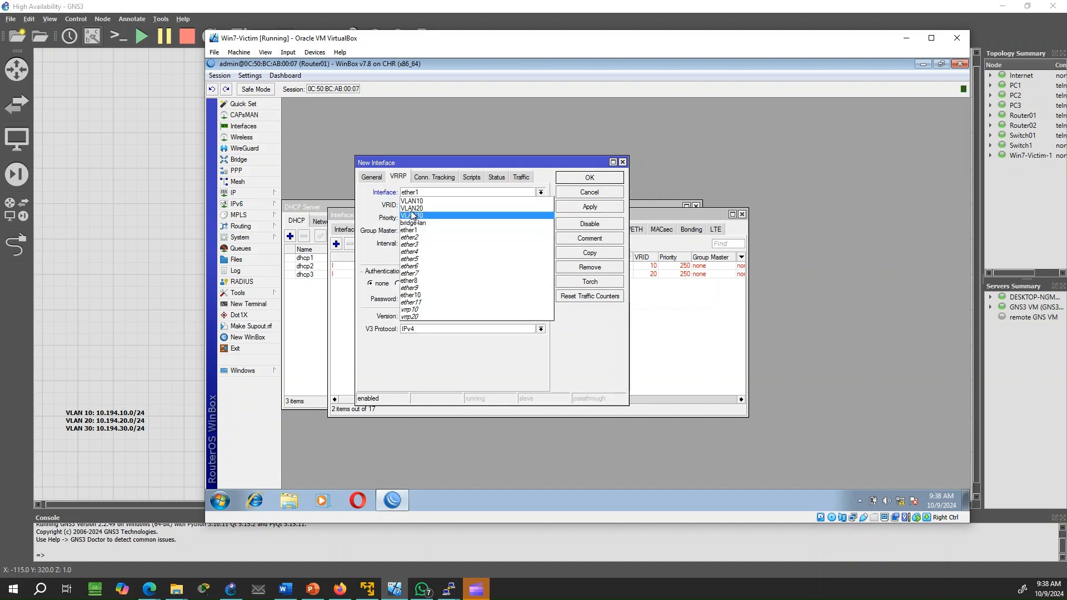
{"action": "left_click", "coordinate": [413, 215]}
{"action": "key", "text": "Tab"}
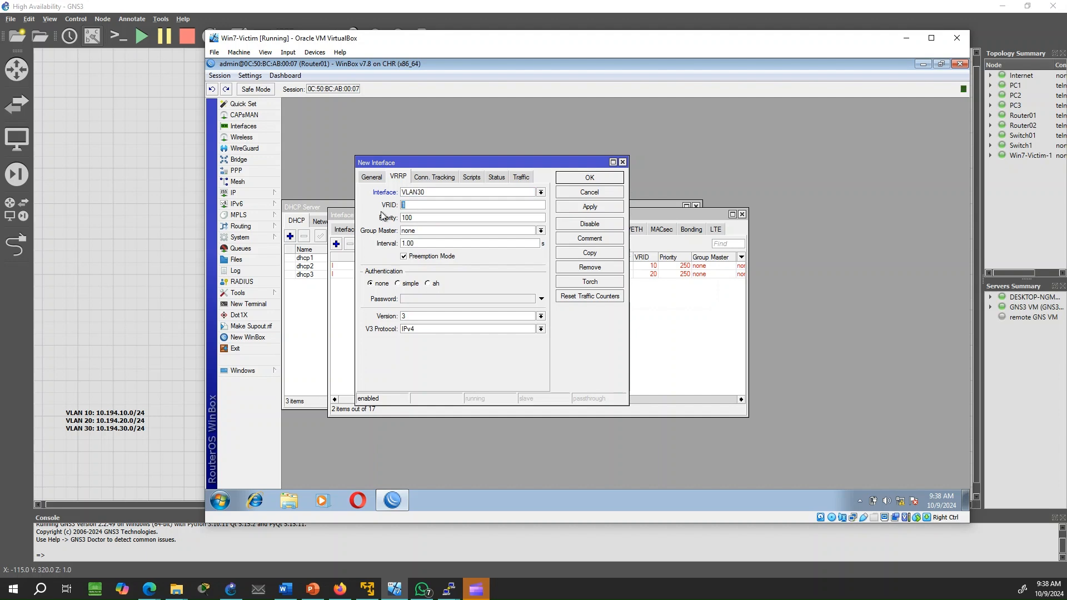
{"action": "type", "text": "30"}
{"action": "key", "text": "Tab"}
{"action": "type", "text": "250"}
{"action": "left_click", "coordinate": [589, 208]}
{"action": "left_click", "coordinate": [588, 178]}
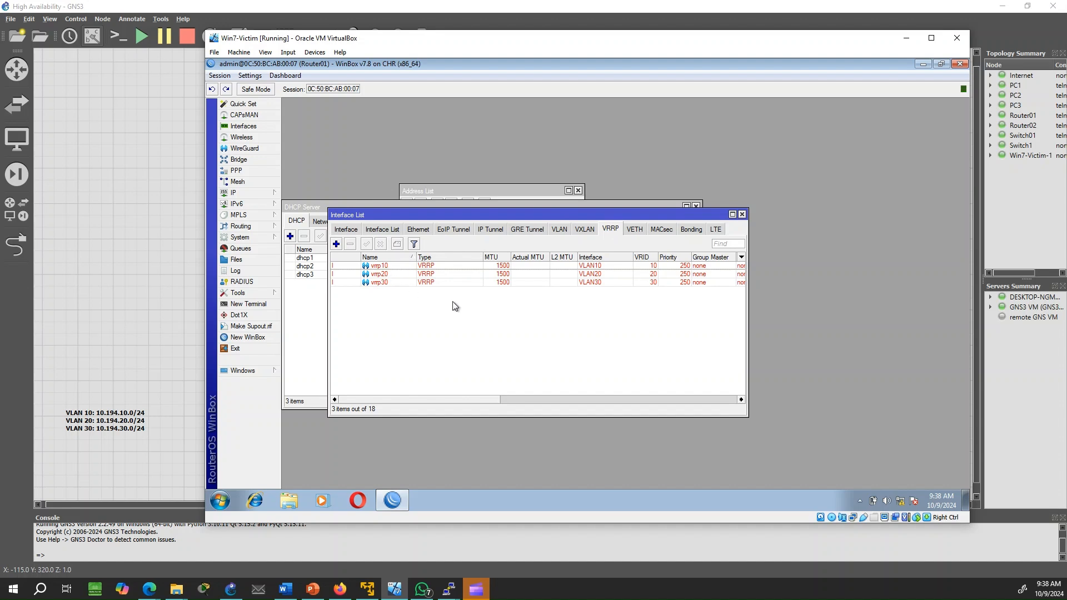
Add IP address 10.194.10.1/32 on ether10 to Router01's address list
{"action": "left_click", "coordinate": [262, 194]}
{"action": "left_click", "coordinate": [300, 205]}
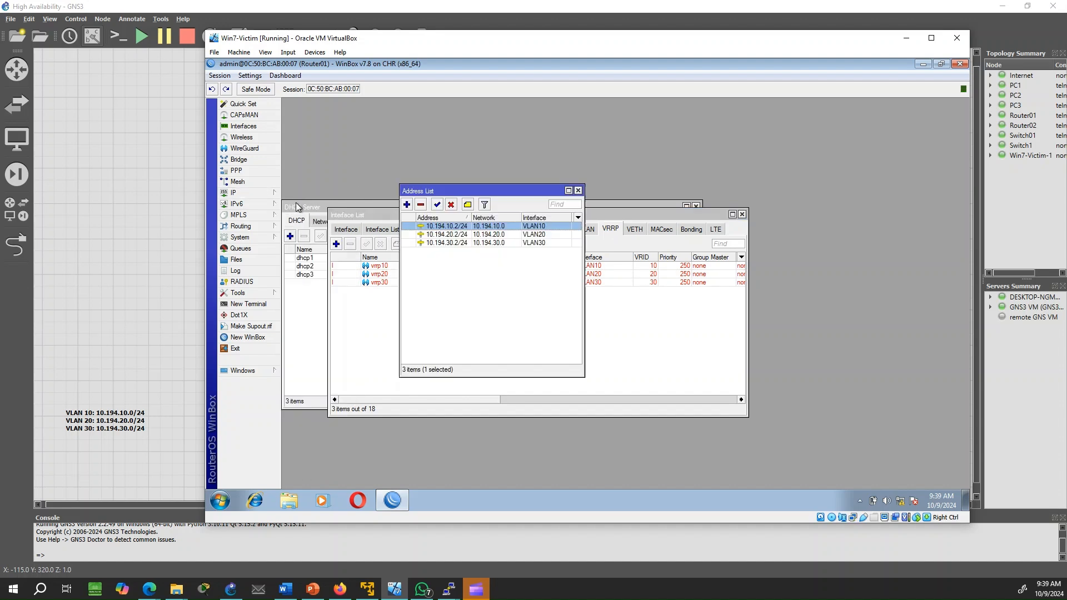
{"action": "left_click", "coordinate": [406, 204]}
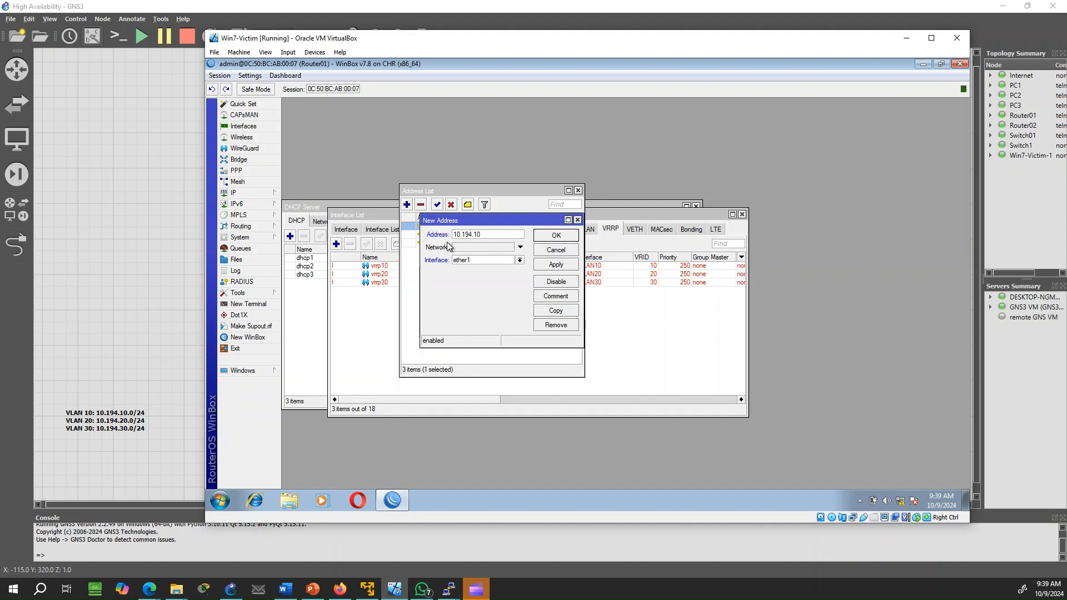
{"action": "type", "text": "1/32"}
{"action": "left_click", "coordinate": [468, 260]}
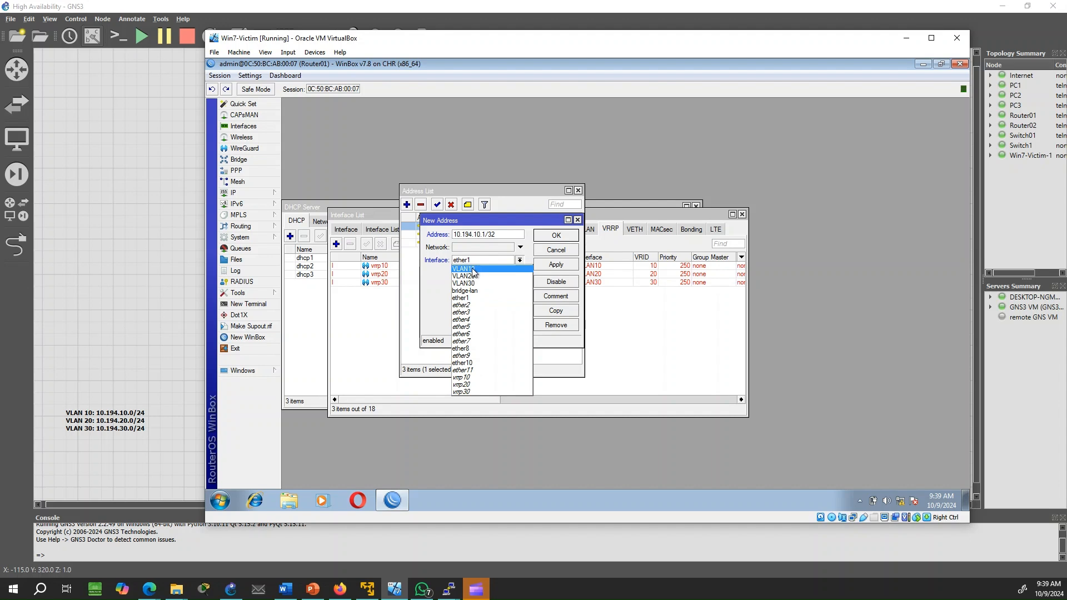
{"action": "left_click", "coordinate": [490, 362]}
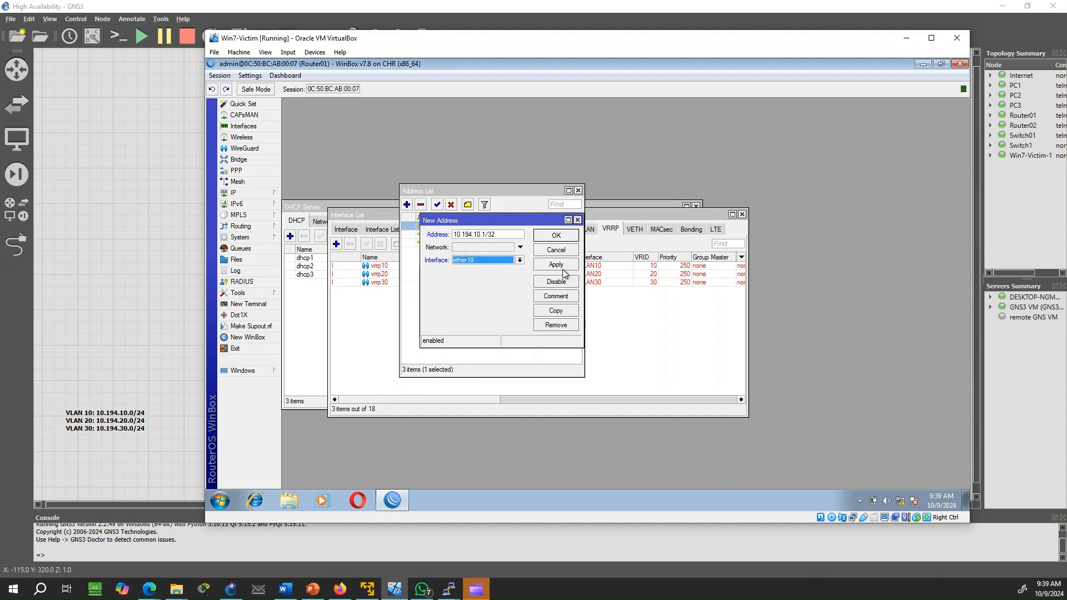
{"action": "left_click", "coordinate": [556, 264]}
{"action": "left_click", "coordinate": [563, 238]}
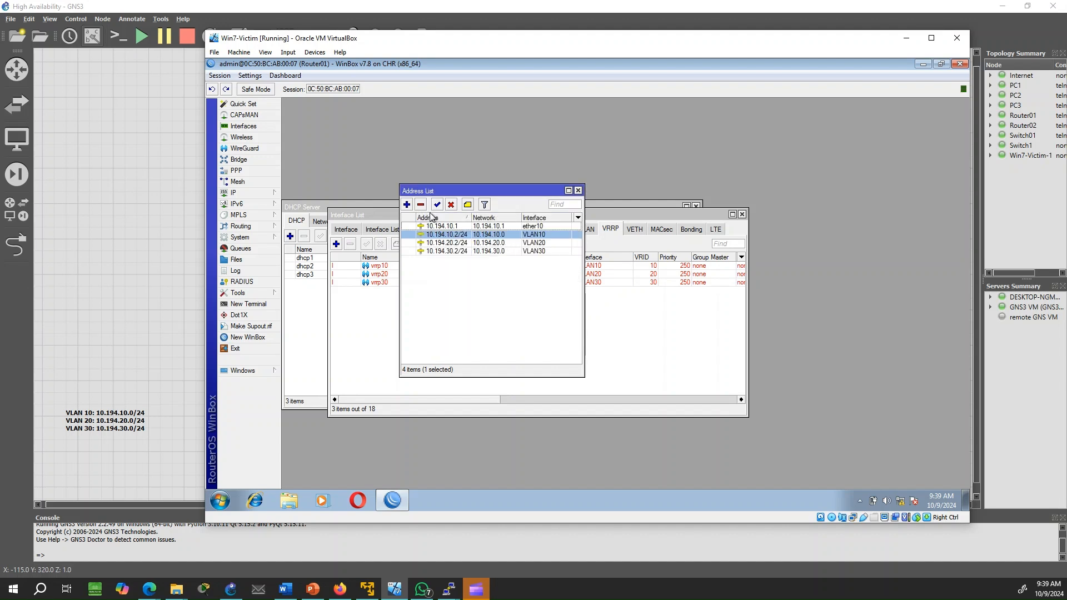
{"action": "left_click", "coordinate": [407, 205]}
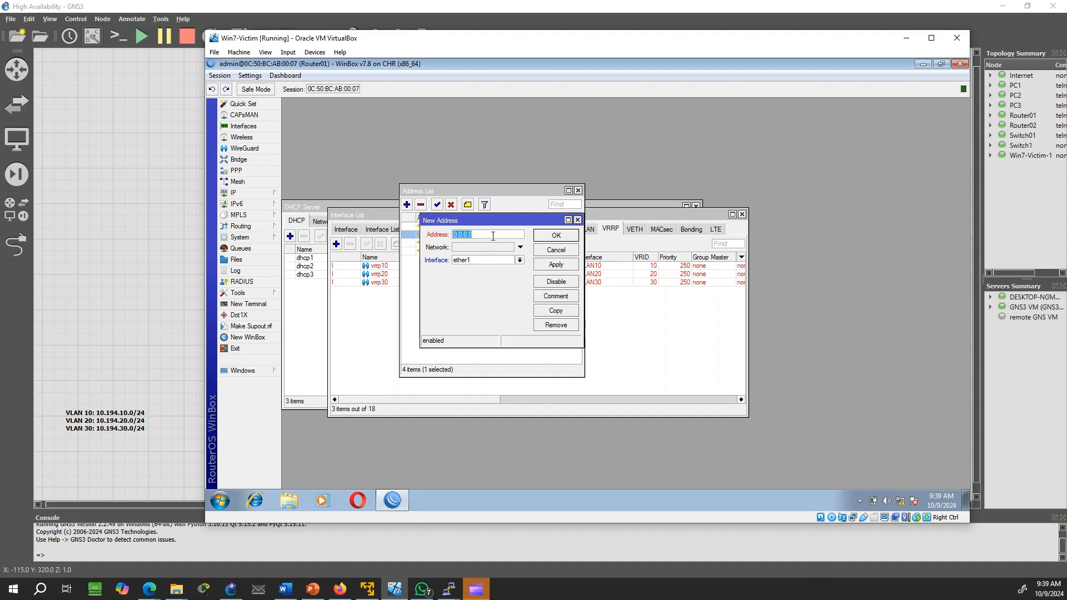
Add the virtual address 10.194.20.1/32 on interface vrrp20
{"action": "type", "text": "10.194.20.1/32"}
{"action": "left_click", "coordinate": [481, 262]}
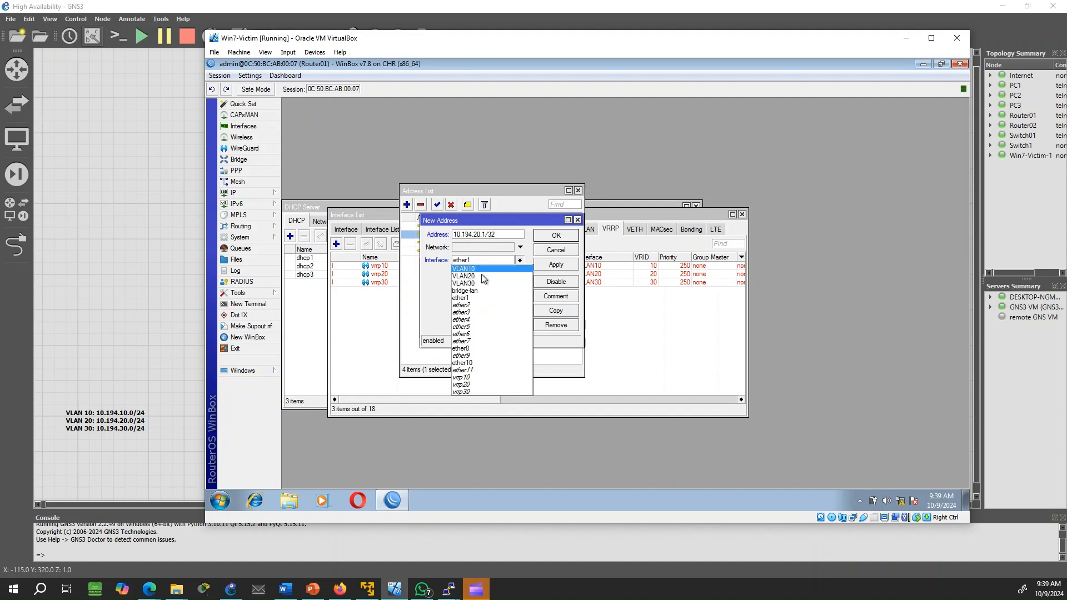
{"action": "left_click", "coordinate": [476, 384]}
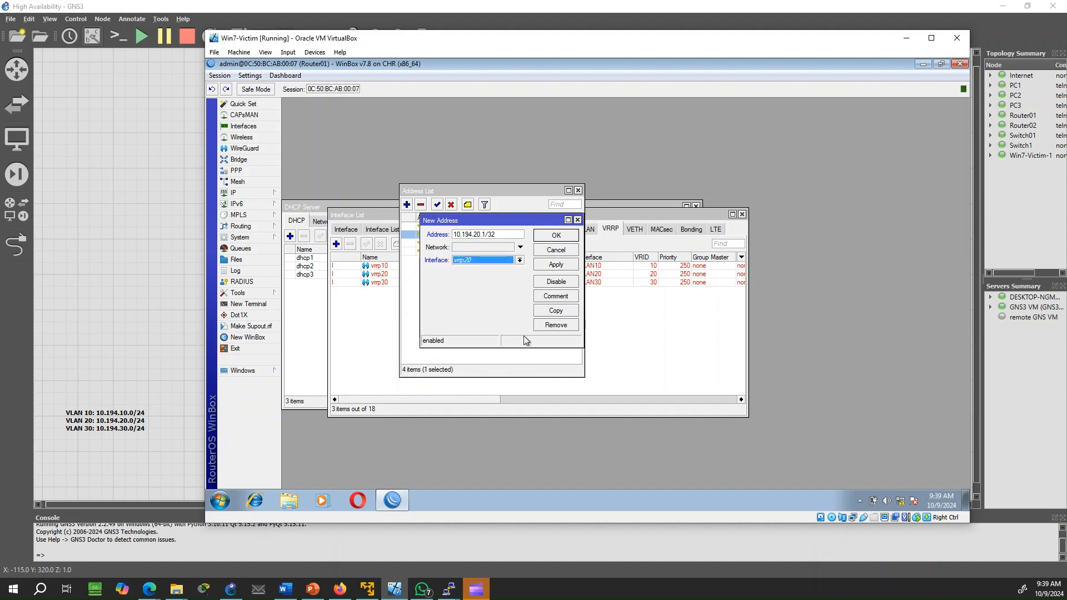
{"action": "left_click", "coordinate": [570, 264]}
{"action": "left_click", "coordinate": [556, 236]}
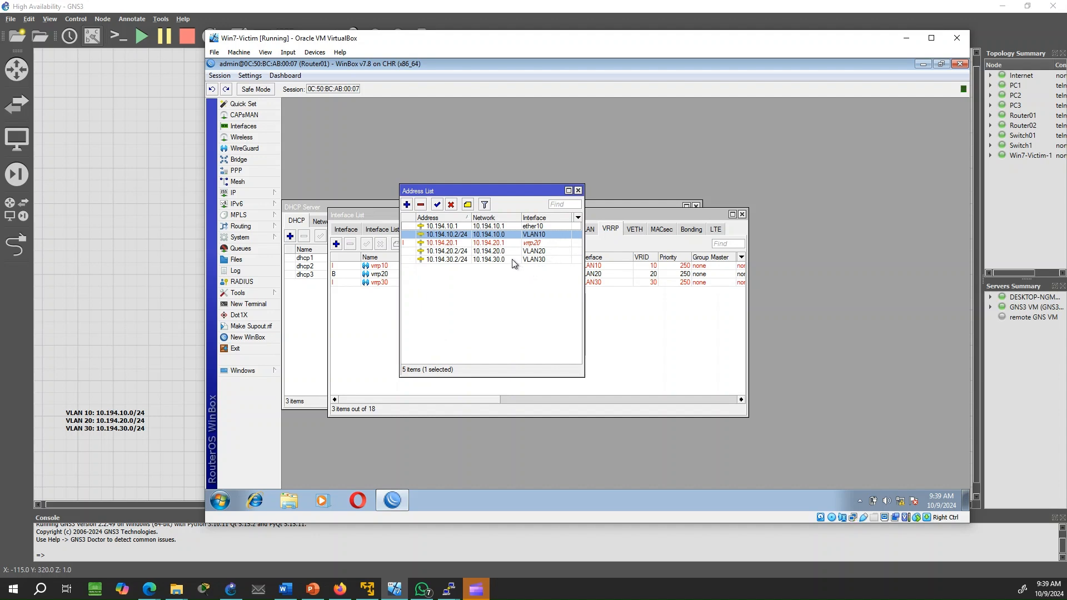
Reopen 10.194.20.1, re-enter its /32 prefix and apply, then start another address entry
{"action": "double_click", "coordinate": [472, 242]}
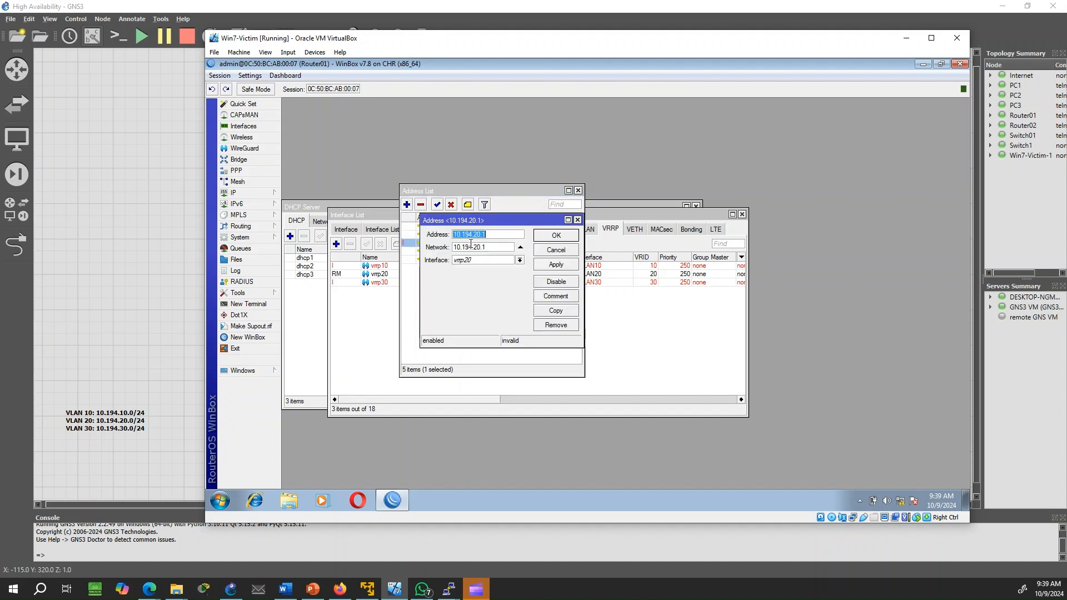
{"action": "left_click", "coordinate": [501, 238]}
{"action": "type", "text": "/32"}
{"action": "left_click", "coordinate": [556, 265]}
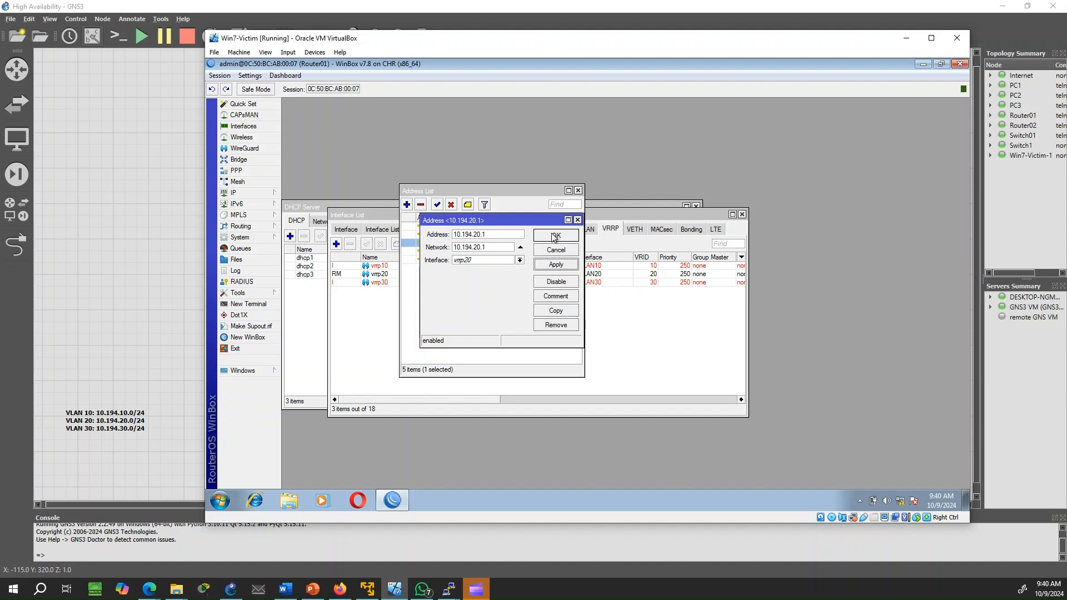
{"action": "left_click", "coordinate": [555, 236]}
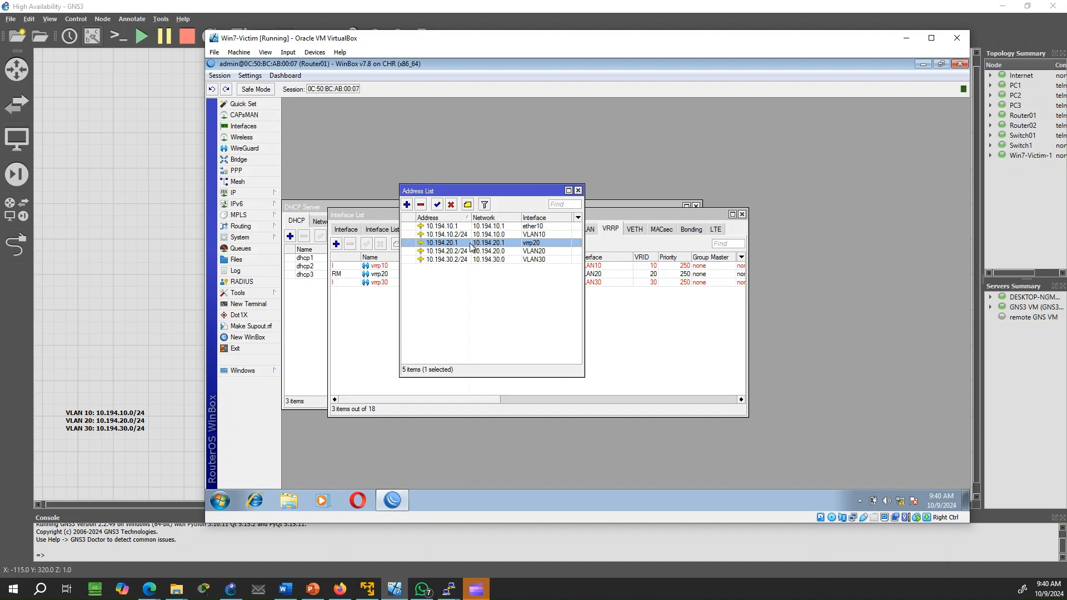
{"action": "left_click", "coordinate": [408, 205]}
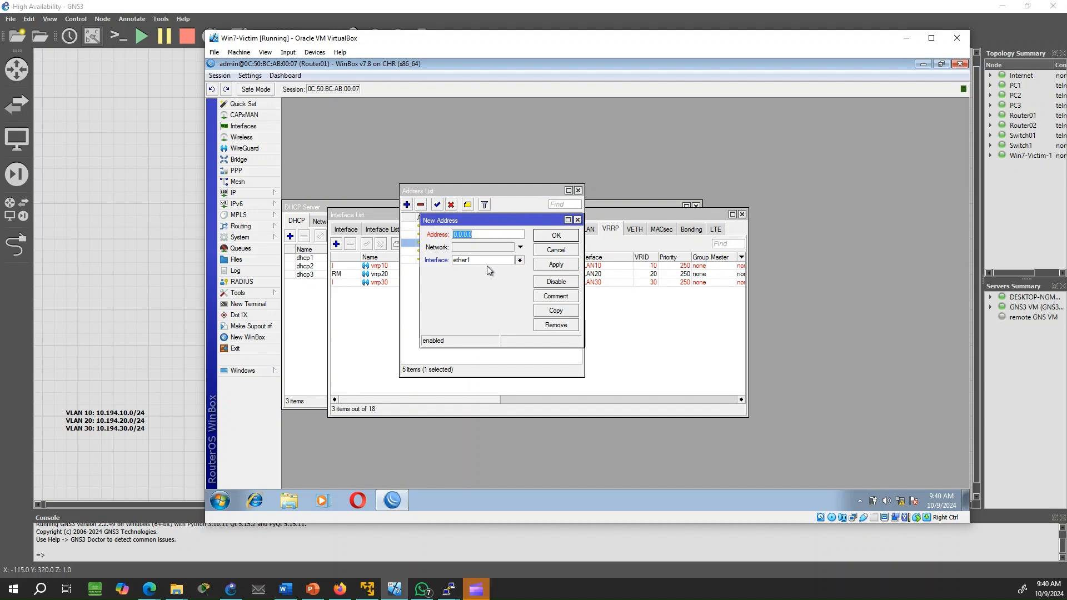
Add the virtual address 10.194.30.1/32 on interface vrrp30
{"action": "type", "text": "10.194.30.1/32"}
{"action": "left_click", "coordinate": [485, 259]}
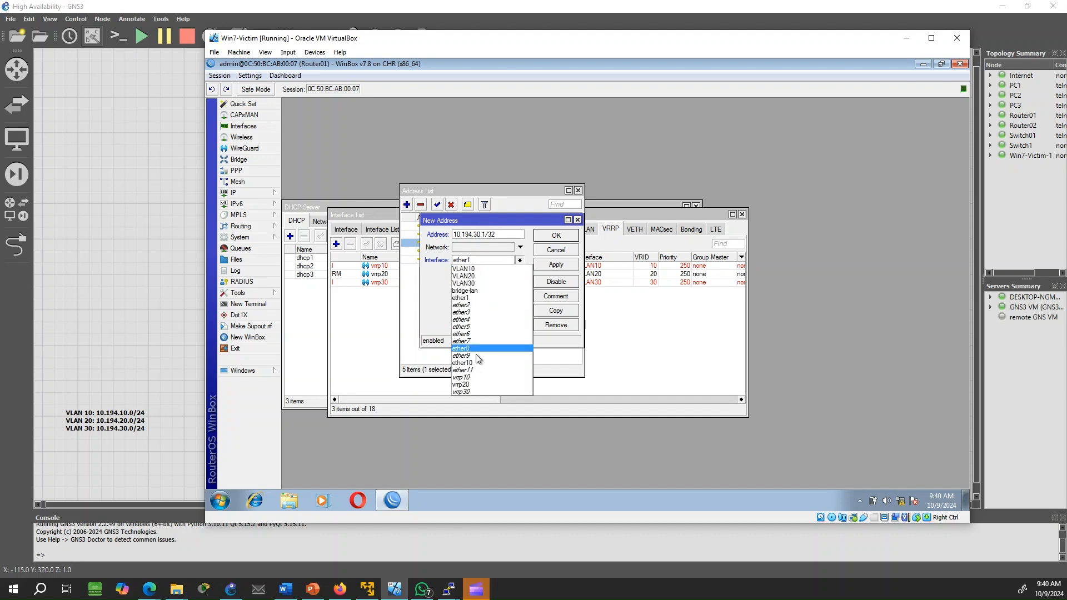
{"action": "left_click", "coordinate": [481, 390]}
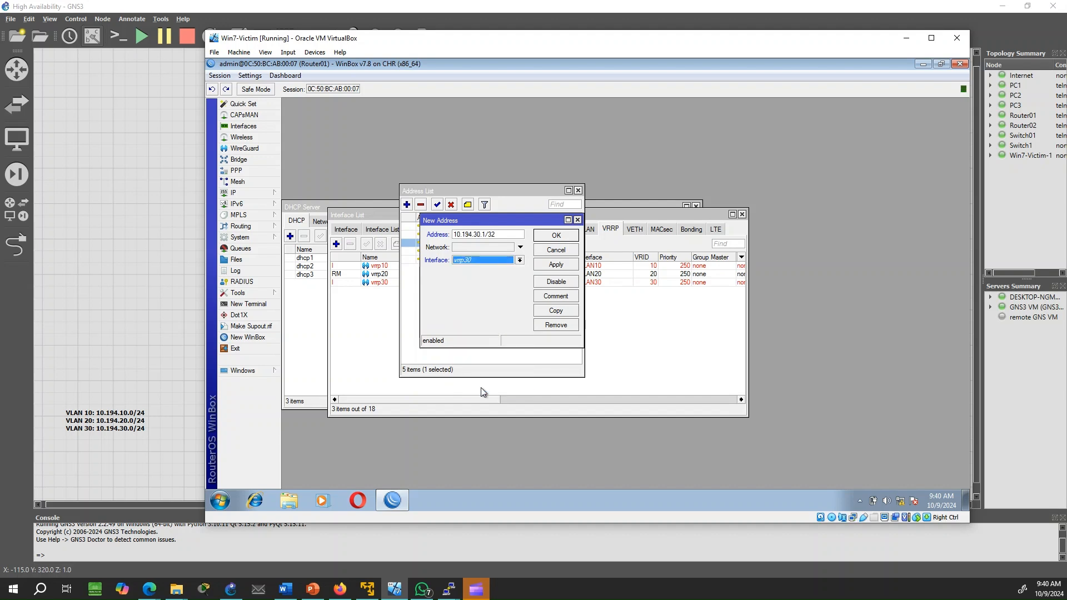
{"action": "left_click", "coordinate": [561, 265]}
{"action": "left_click", "coordinate": [556, 235]}
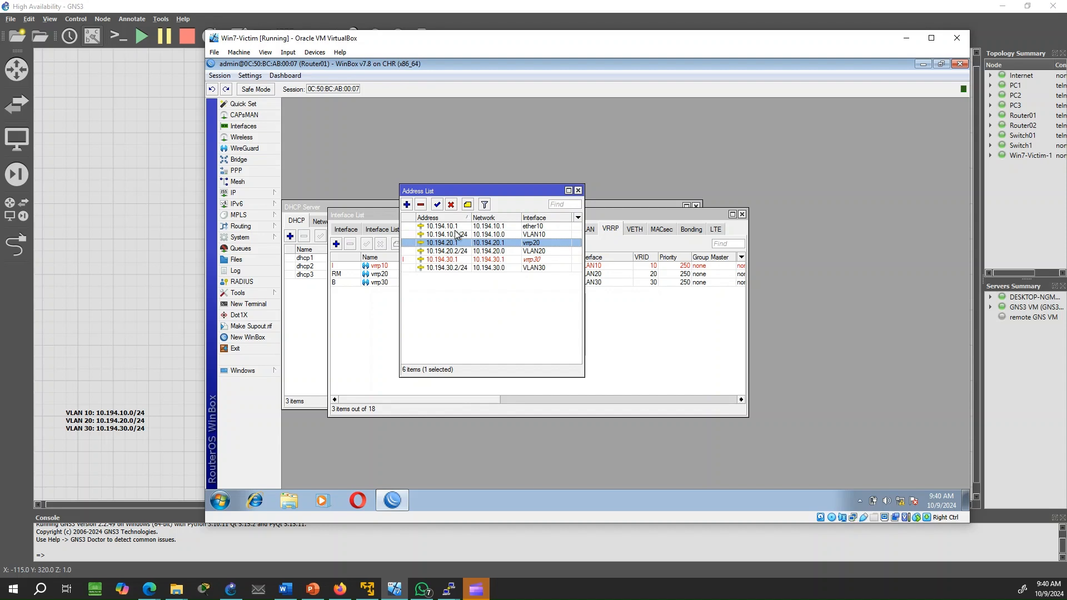
Move address 10.194.10.1 from ether10 onto vrrp10 and close the address list
{"action": "double_click", "coordinate": [455, 228]}
{"action": "left_click", "coordinate": [478, 260]}
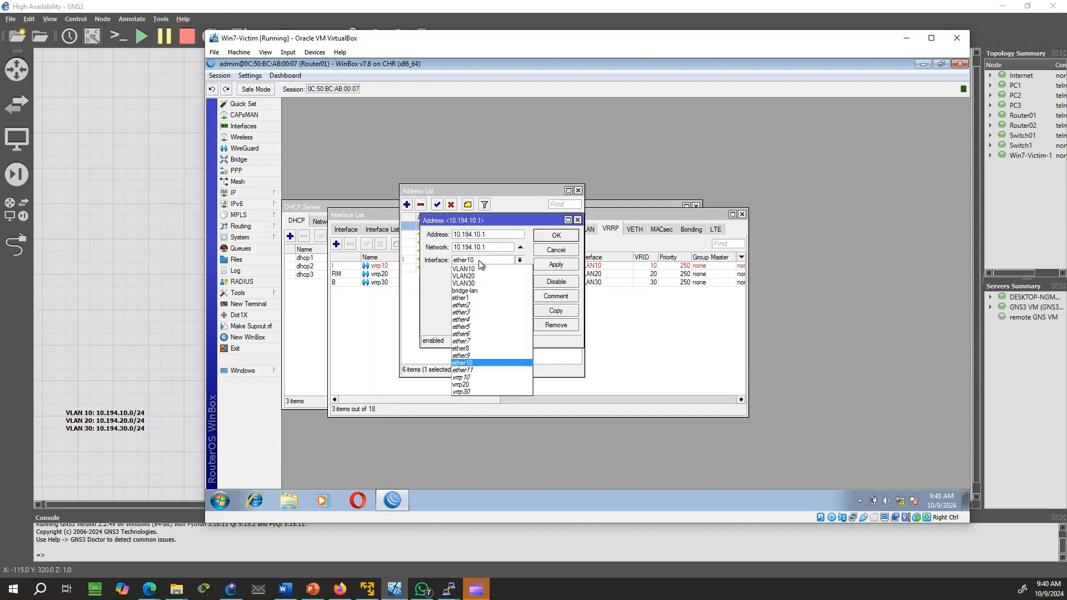
{"action": "left_click", "coordinate": [478, 376]}
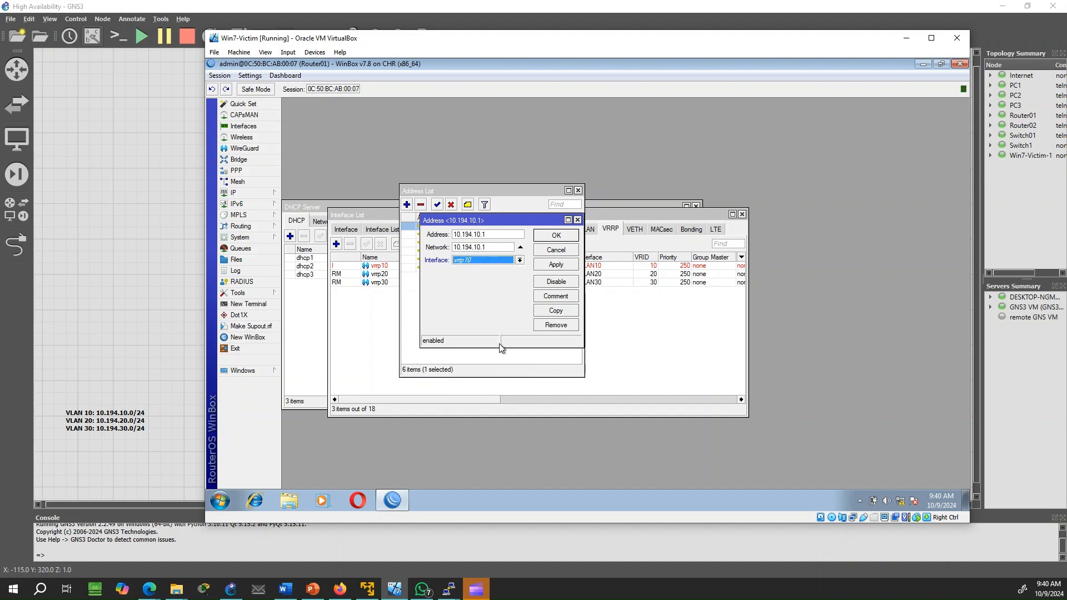
{"action": "left_click", "coordinate": [553, 270]}
{"action": "left_click", "coordinate": [555, 235]}
{"action": "key", "text": "Escape"}
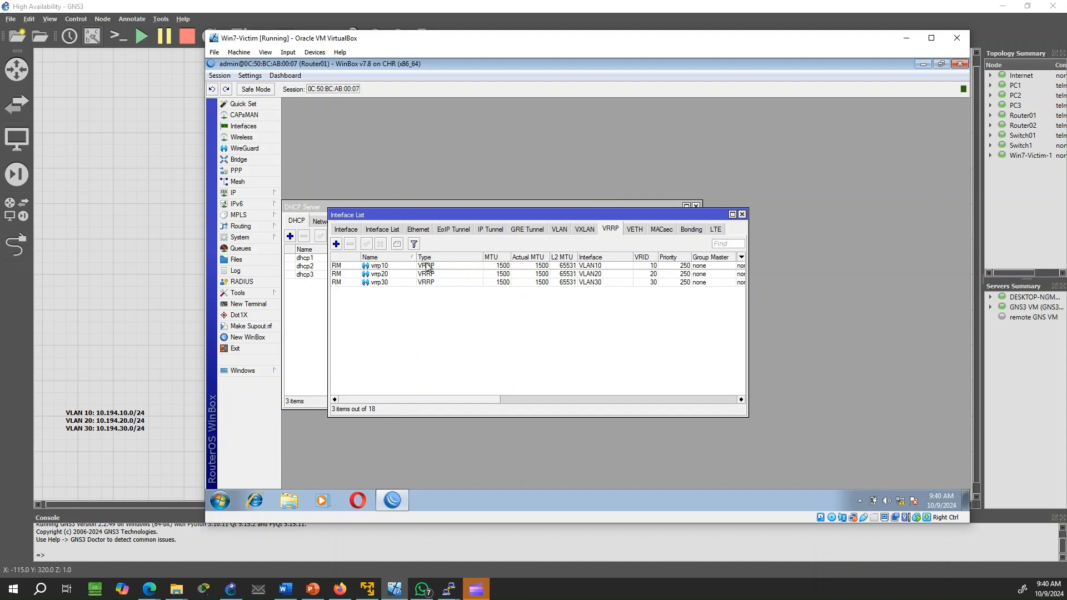
Review Router01's vrrp10, vrrp20 and vrrp30 entries in the VRRP list
{"action": "left_click", "coordinate": [345, 267]}
{"action": "left_click", "coordinate": [340, 278]}
{"action": "left_click", "coordinate": [339, 282]}
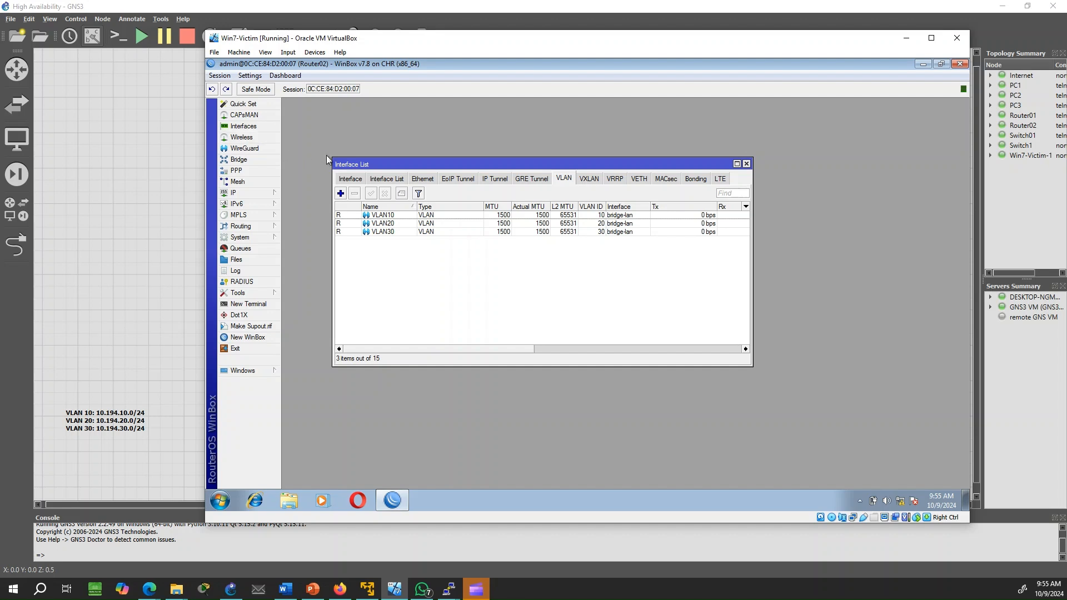
Create Router02's vrrp10 interface with VRID 10, keeping the default priority 100
{"action": "left_click", "coordinate": [616, 180]}
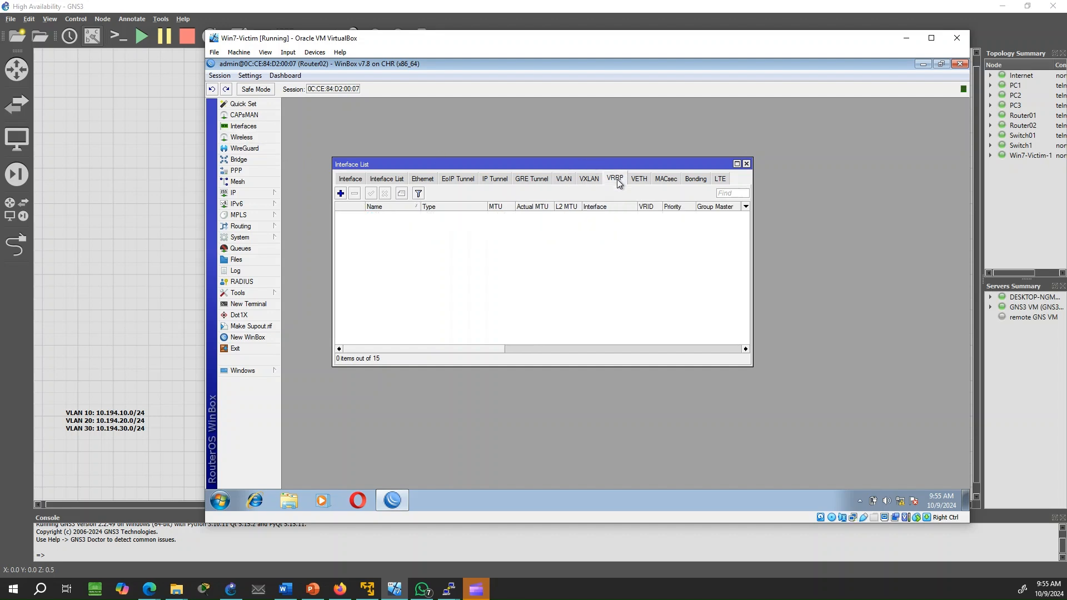
{"action": "left_click", "coordinate": [341, 193]}
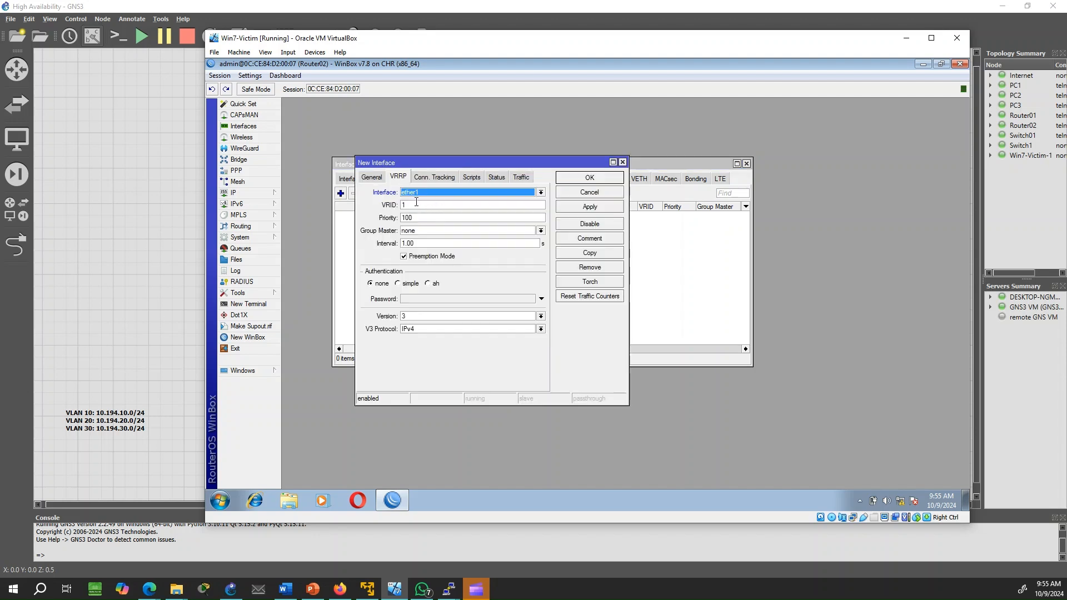
{"action": "left_click", "coordinate": [365, 179]}
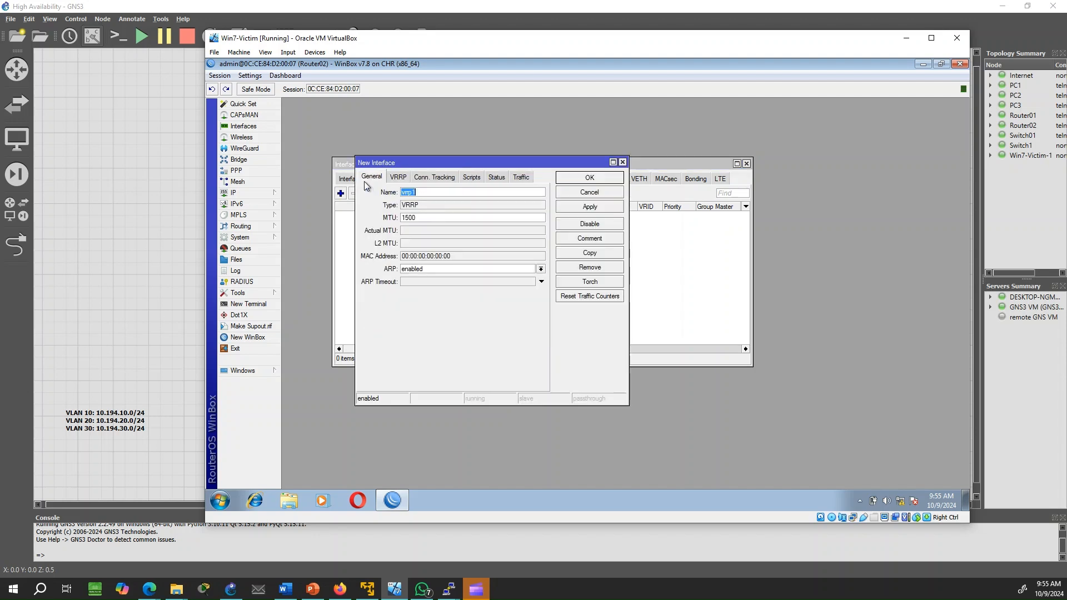
{"action": "left_click", "coordinate": [427, 193]}
{"action": "left_click", "coordinate": [397, 177]}
{"action": "left_click", "coordinate": [411, 203]}
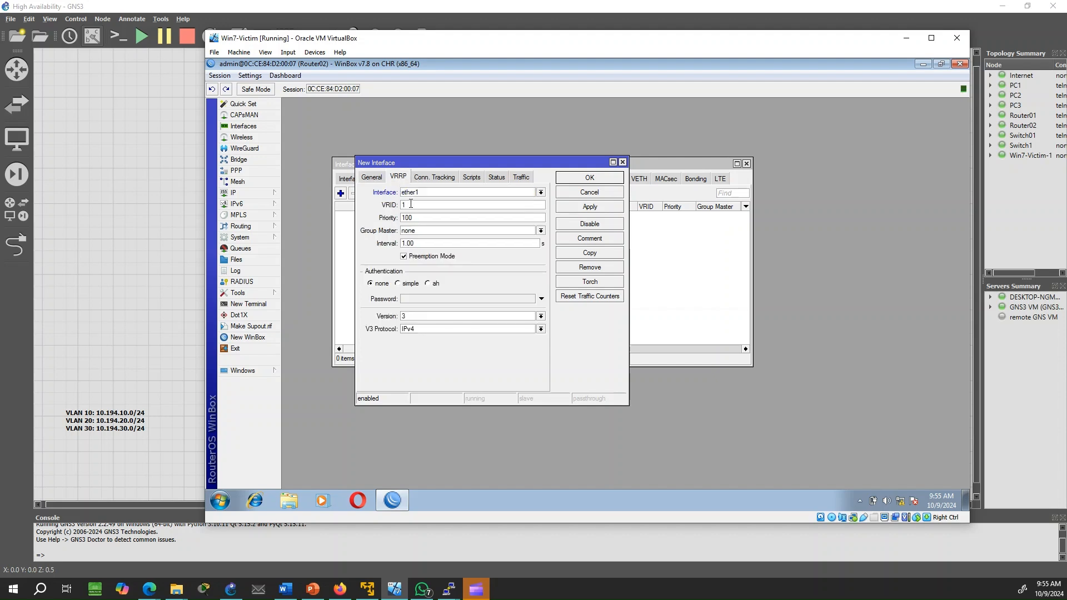
{"action": "type", "text": "0"}
{"action": "left_click", "coordinate": [591, 178]}
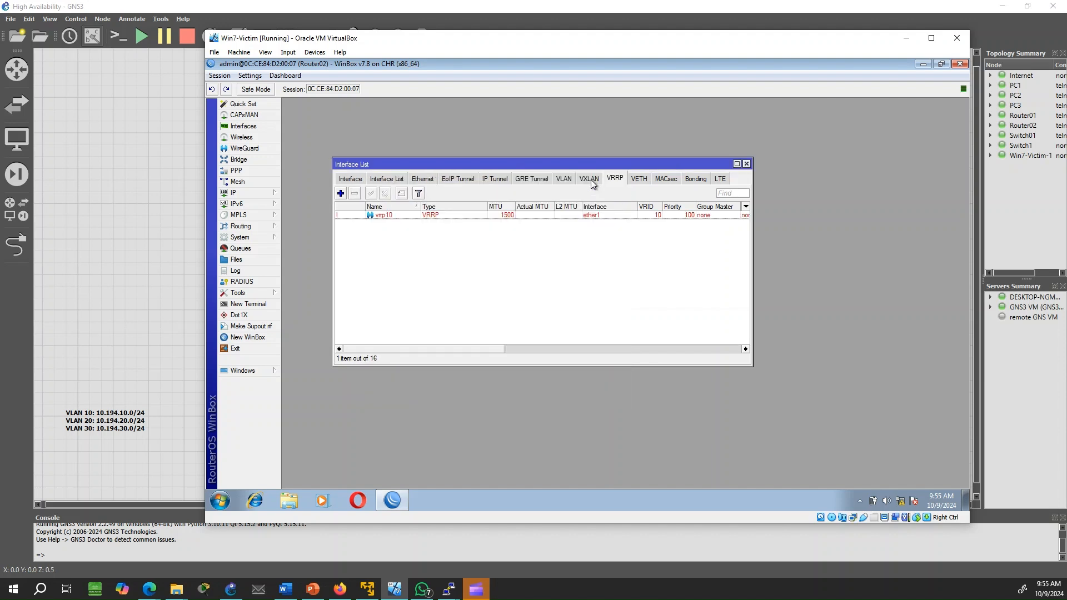
Create a new VRRP interface named vrrp20 with VRID 20 and save it
{"action": "left_click", "coordinate": [340, 193]}
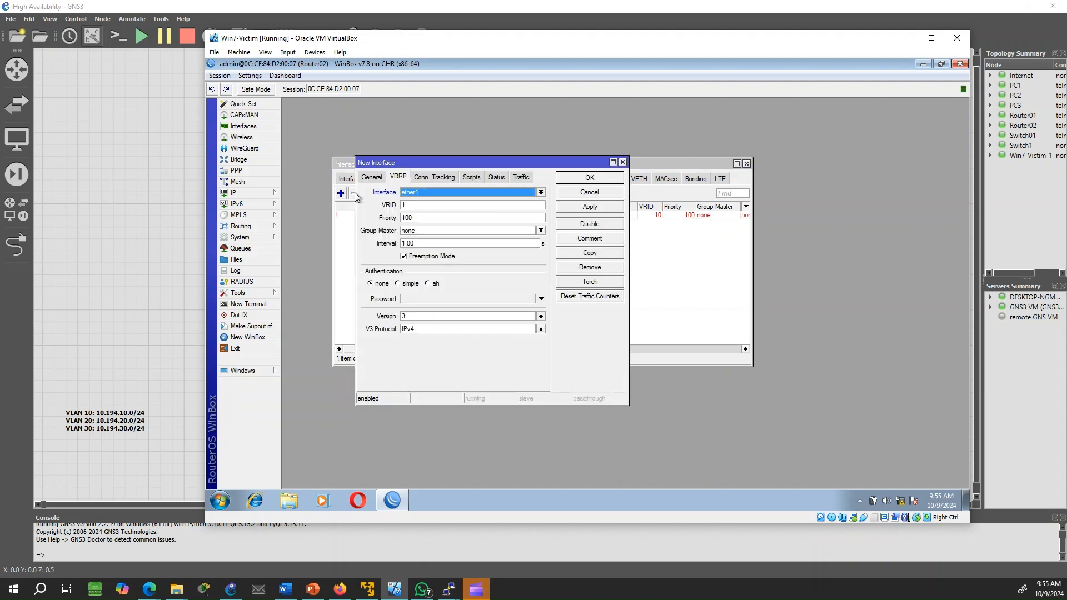
{"action": "left_click", "coordinate": [379, 178]}
{"action": "left_click", "coordinate": [424, 191]}
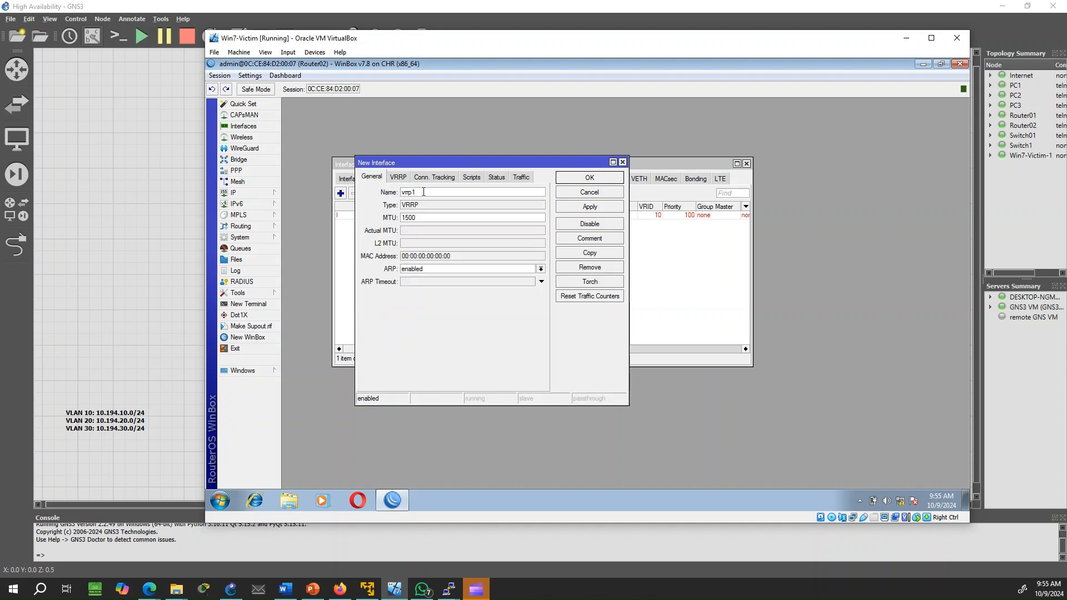
{"action": "key", "text": "BackSpace"}
{"action": "type", "text": "20"}
{"action": "left_click", "coordinate": [398, 176]}
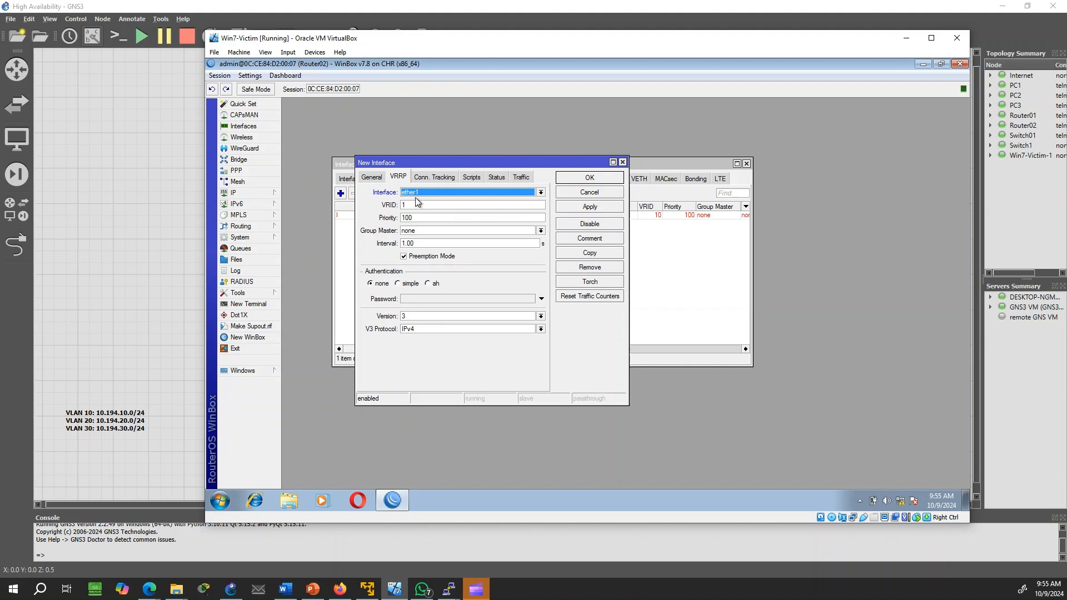
{"action": "left_click_drag", "start_coordinate": [412, 205], "coordinate": [377, 203]}
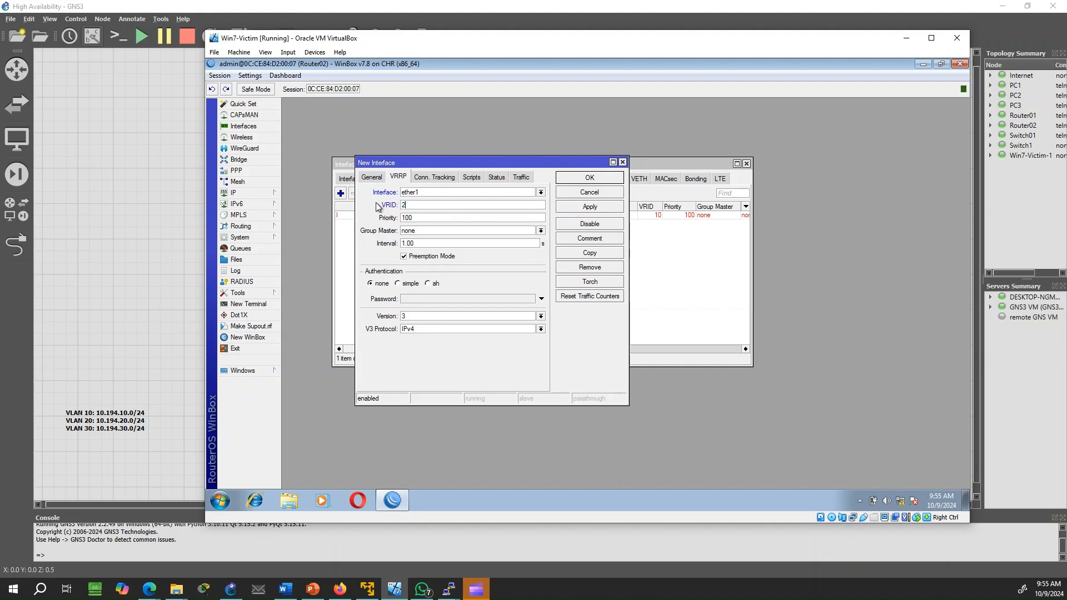
{"action": "type", "text": "20"}
{"action": "left_click", "coordinate": [590, 207]}
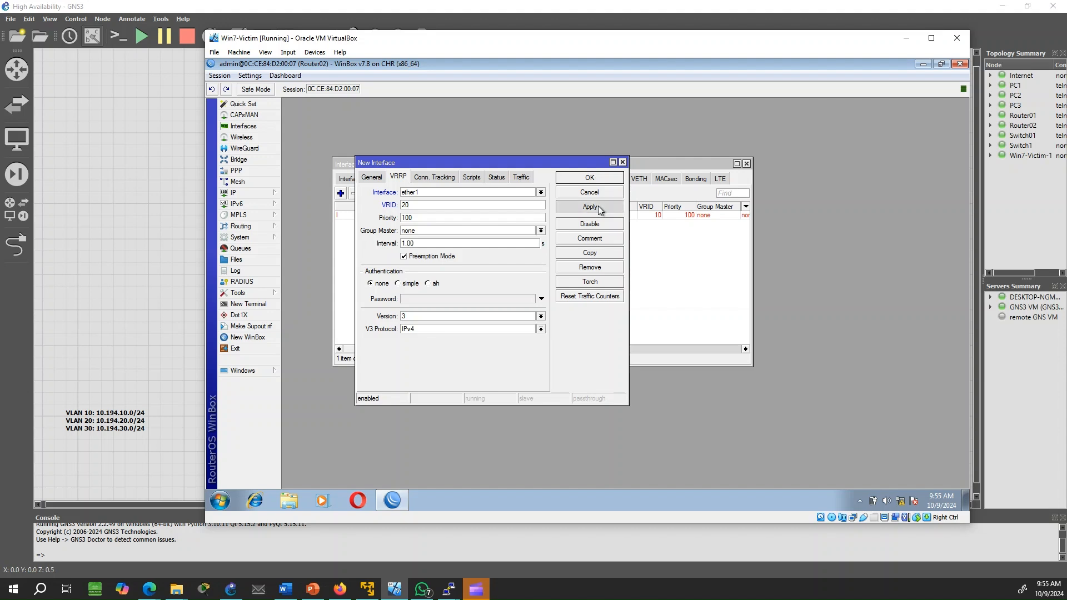
{"action": "left_click", "coordinate": [589, 178]}
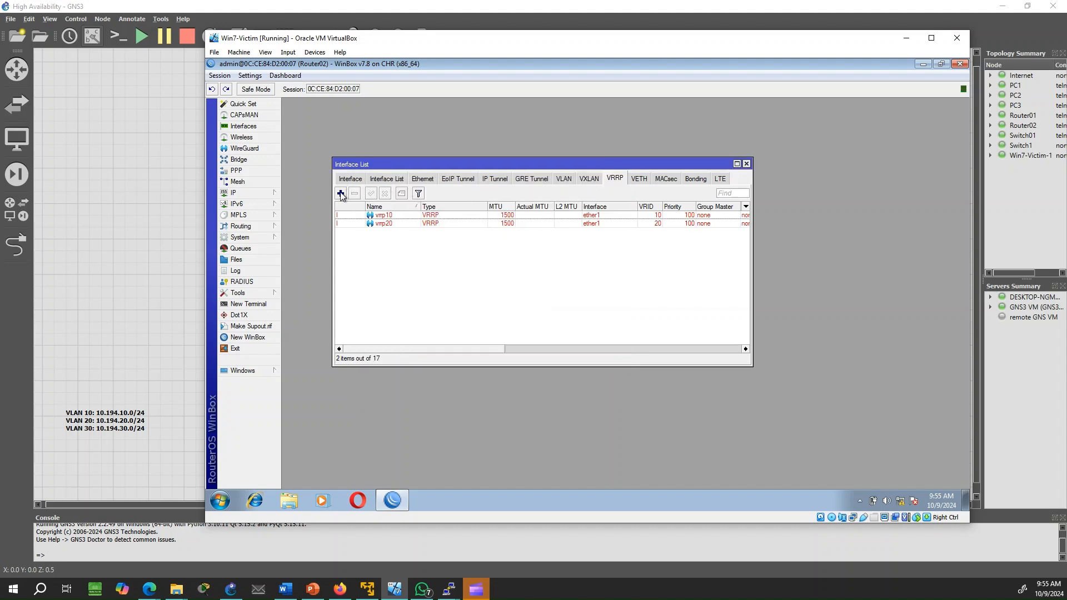
Move vrrp10 from ether1 to VLAN10 and vrrp20 from ether1 to VLAN20
{"action": "left_click", "coordinate": [585, 218]}
{"action": "double_click", "coordinate": [584, 221]}
{"action": "left_click", "coordinate": [455, 192]}
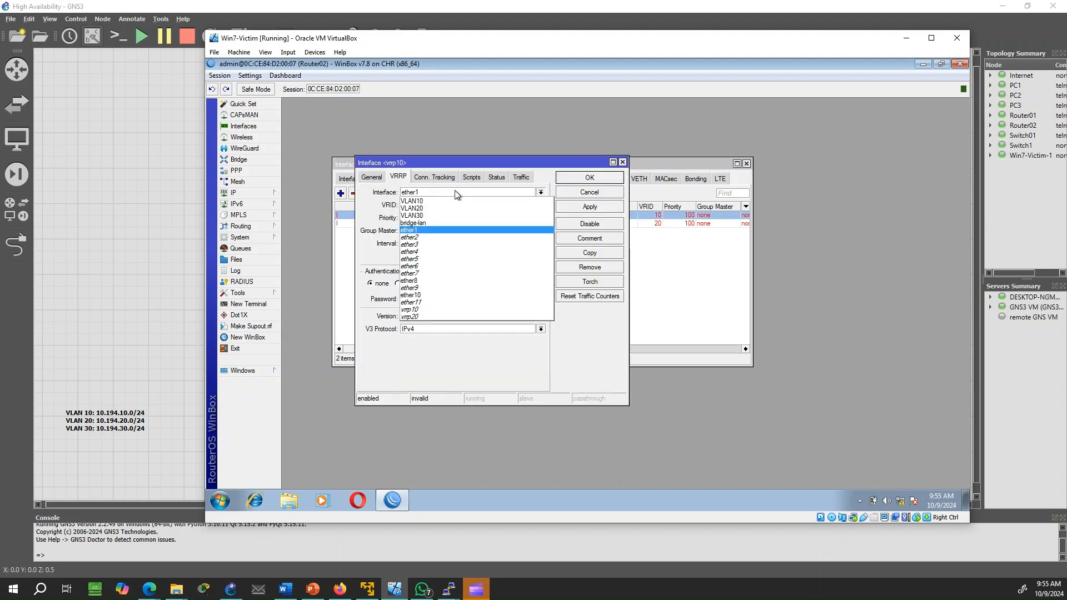
{"action": "left_click", "coordinate": [440, 200]}
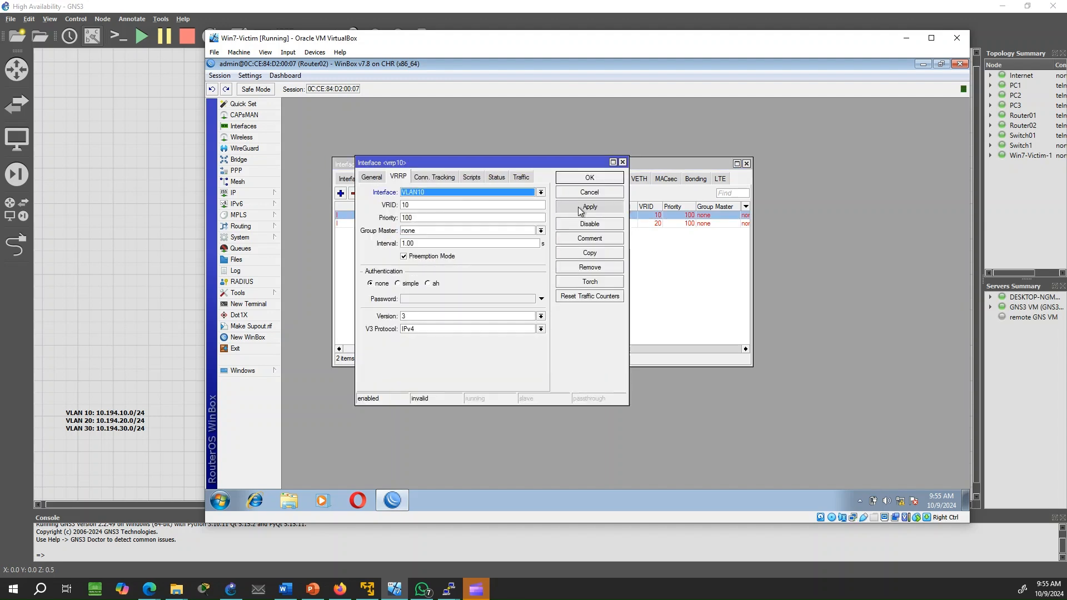
{"action": "left_click", "coordinate": [587, 181]}
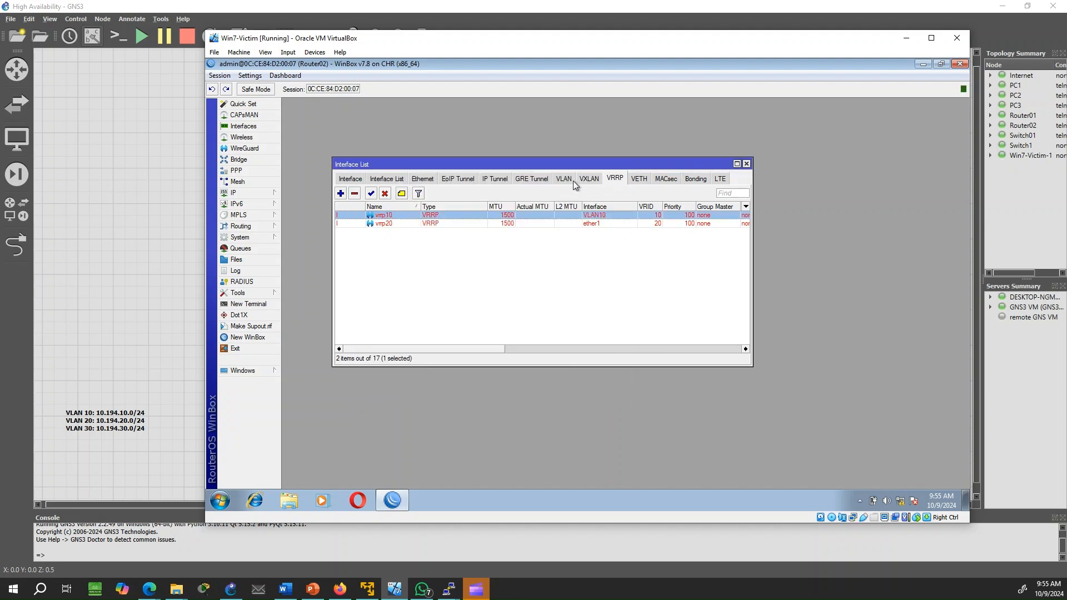
{"action": "double_click", "coordinate": [449, 222]}
{"action": "left_click", "coordinate": [503, 195]}
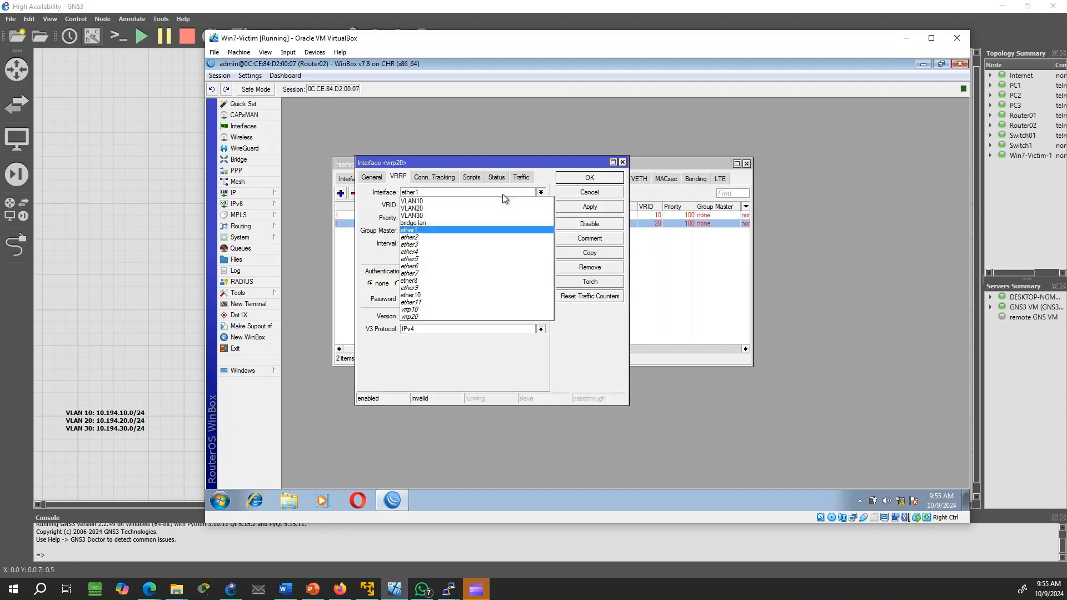
{"action": "left_click", "coordinate": [465, 205]}
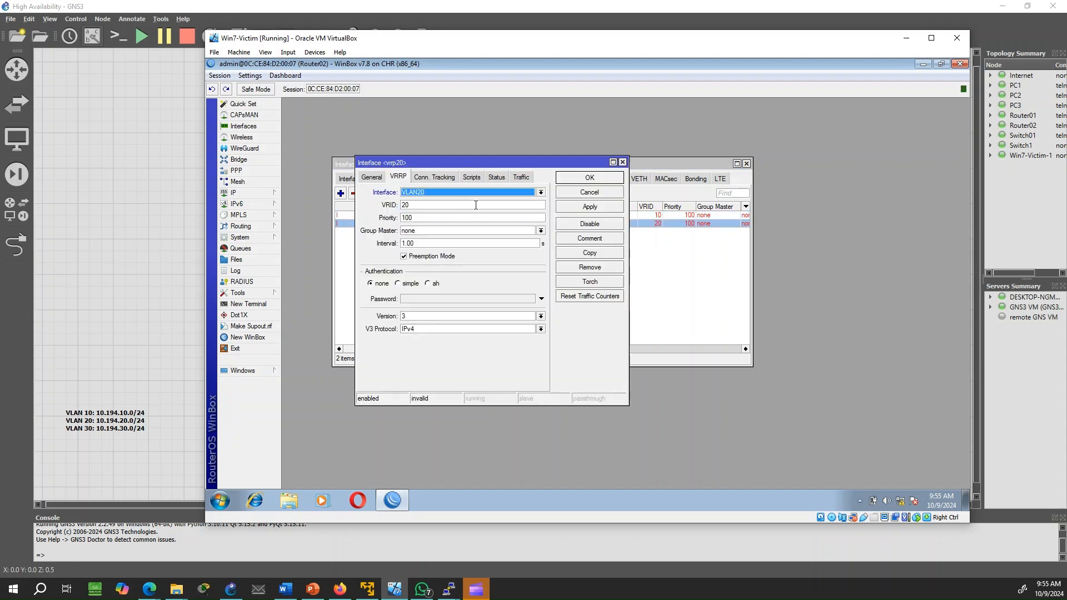
{"action": "left_click", "coordinate": [602, 208]}
{"action": "left_click", "coordinate": [605, 179]}
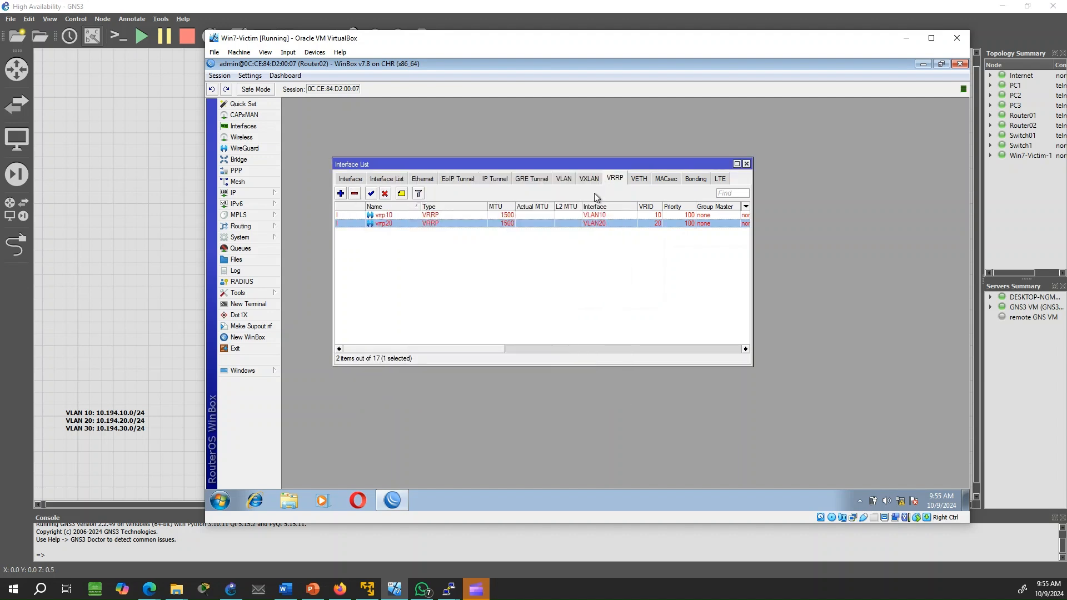
Create VRRP interface vrrp30 on VLAN30 with VRID 30 and save it
{"action": "left_click", "coordinate": [341, 194]}
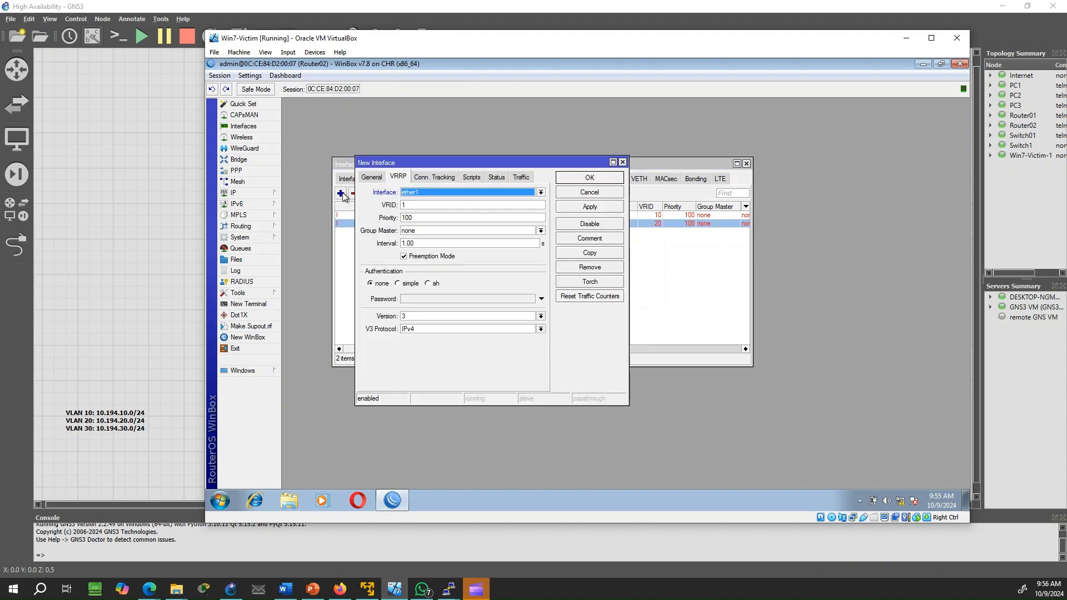
{"action": "left_click", "coordinate": [372, 176]}
{"action": "type", "text": "vrrp30"}
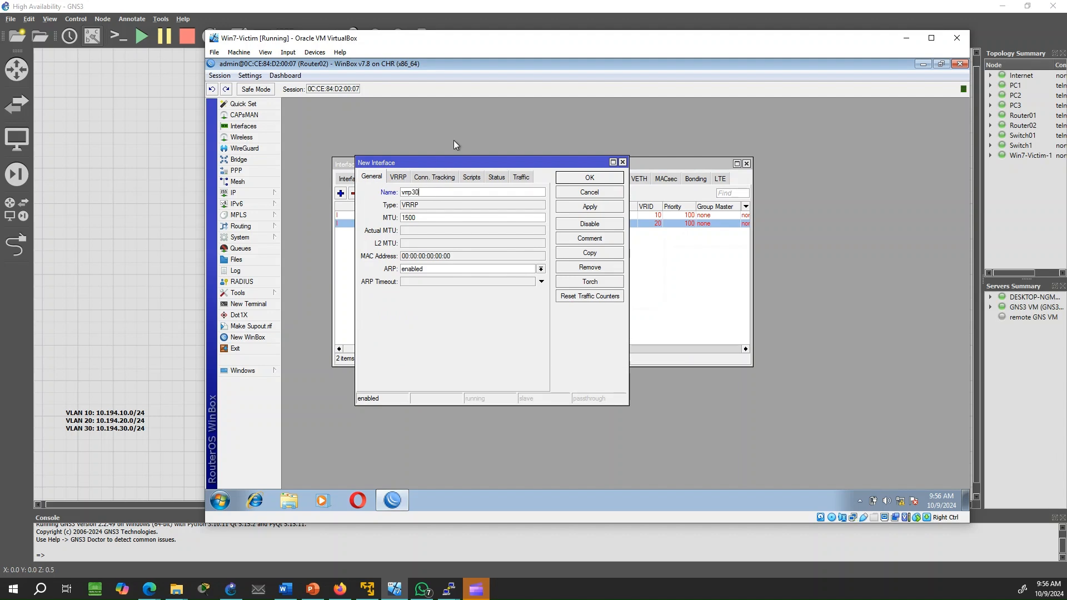
{"action": "left_click", "coordinate": [398, 177]}
{"action": "left_click", "coordinate": [428, 190]}
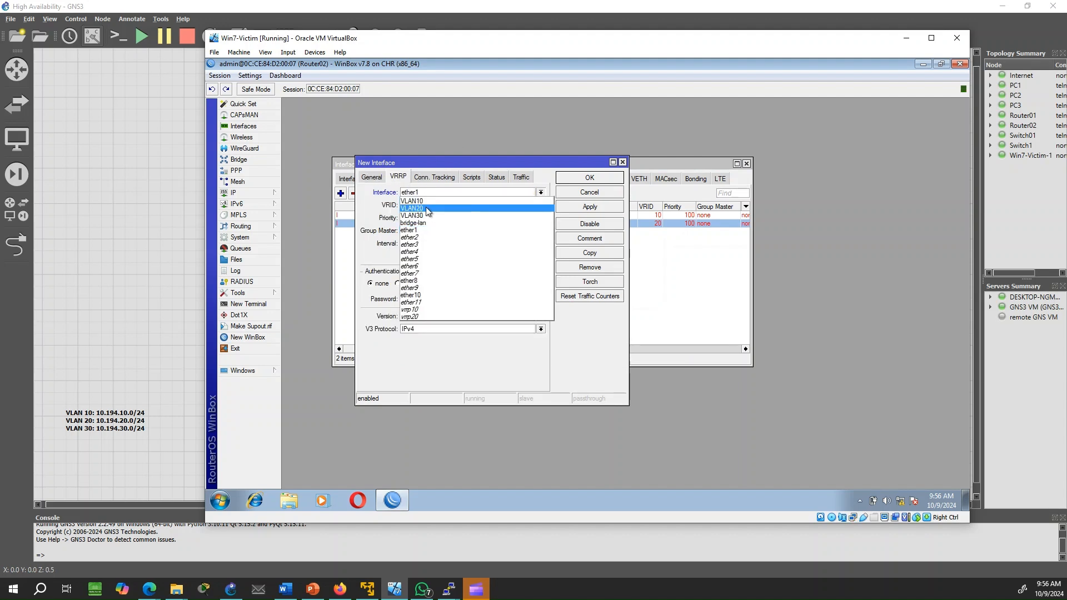
{"action": "left_click", "coordinate": [427, 211]}
{"action": "key", "text": "Tab"}
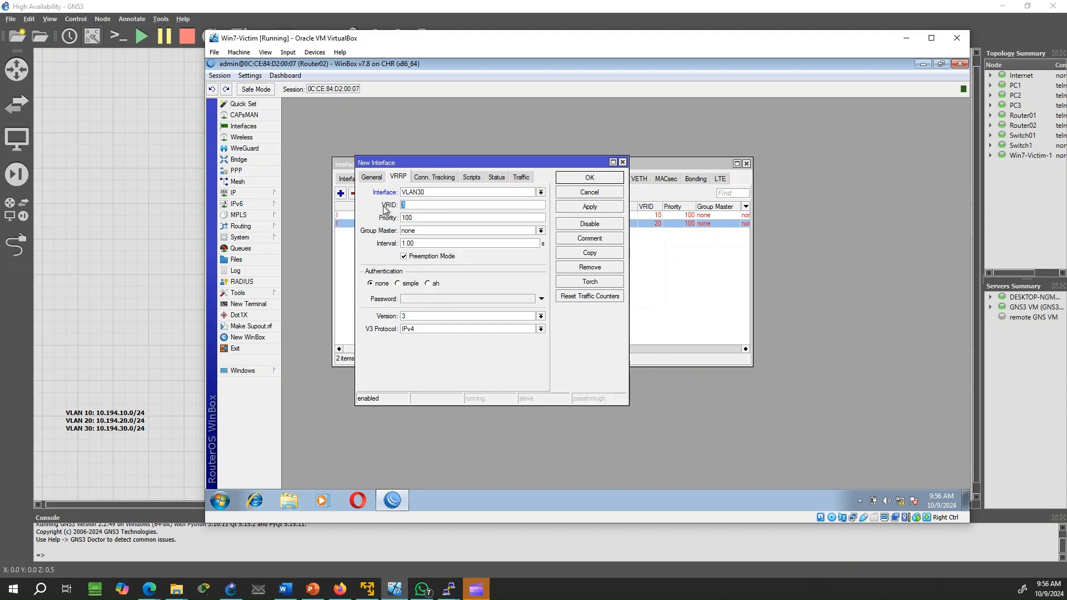
{"action": "type", "text": "30"}
{"action": "left_click", "coordinate": [604, 207]}
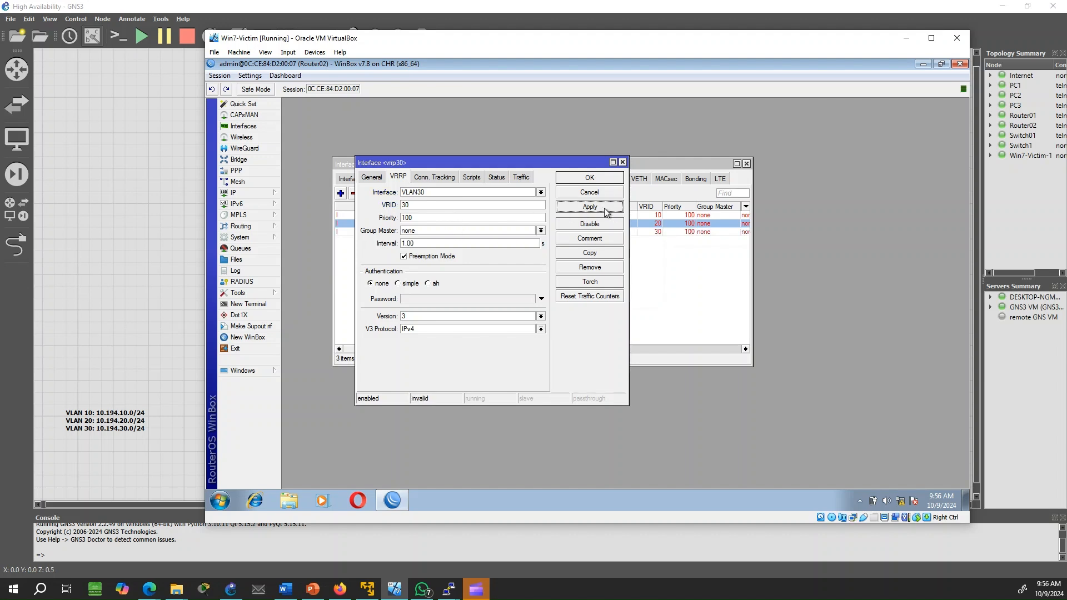
{"action": "left_click", "coordinate": [590, 179]}
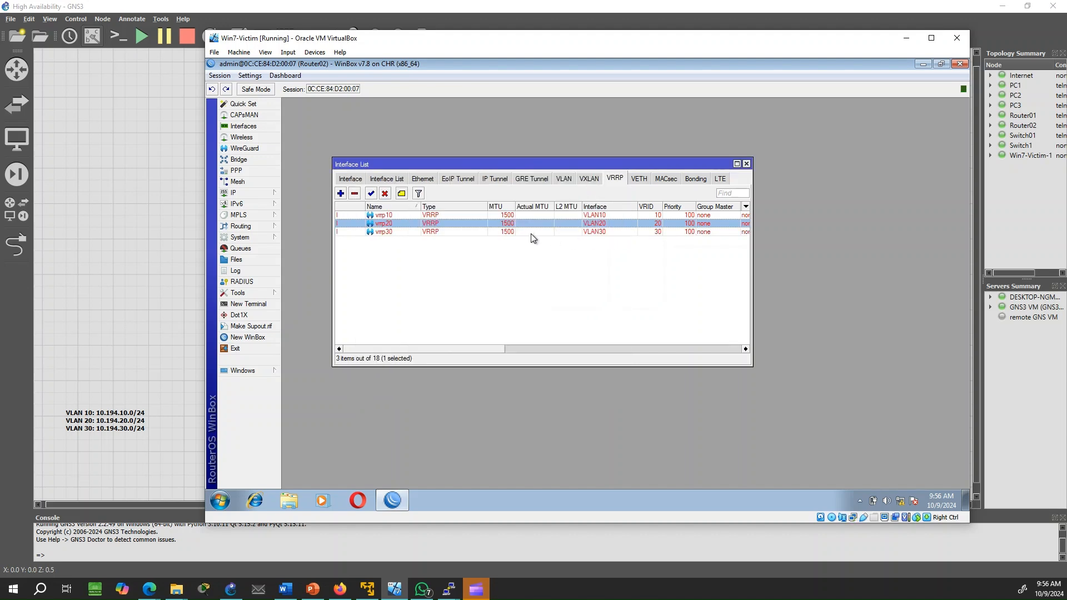
In IP > Addresses, add 10.194.10.1/32 on interface vrrp10
{"action": "left_click", "coordinate": [271, 195]}
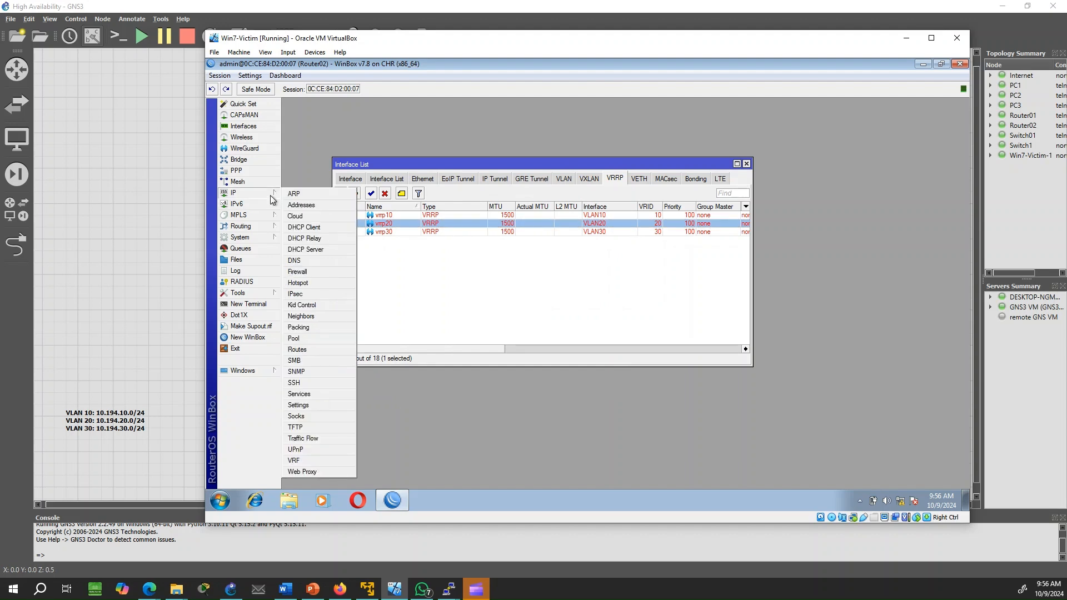
{"action": "left_click", "coordinate": [308, 205]}
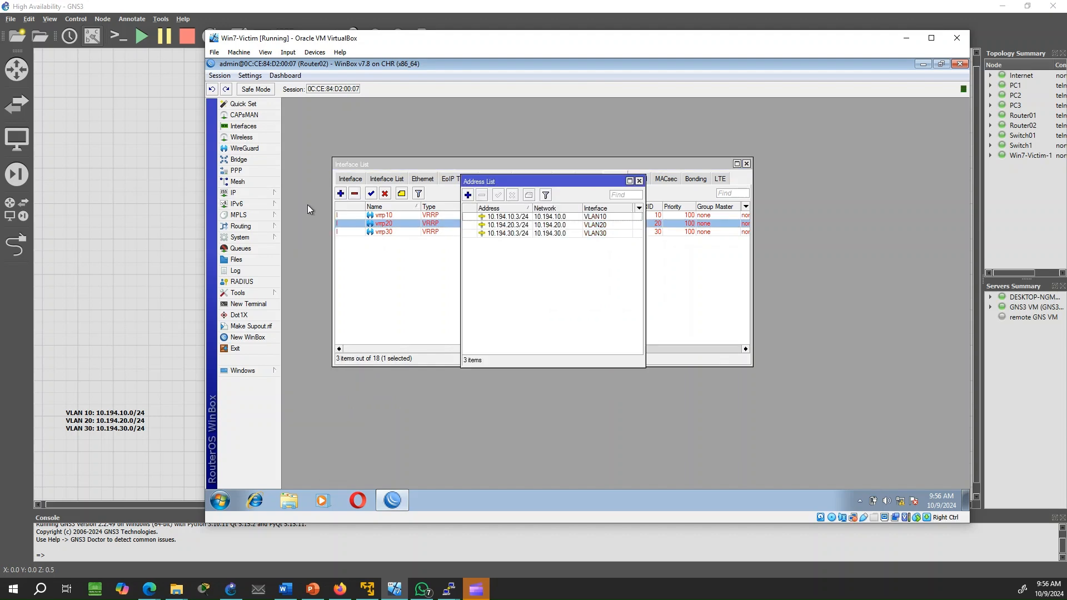
{"action": "left_click", "coordinate": [468, 195]}
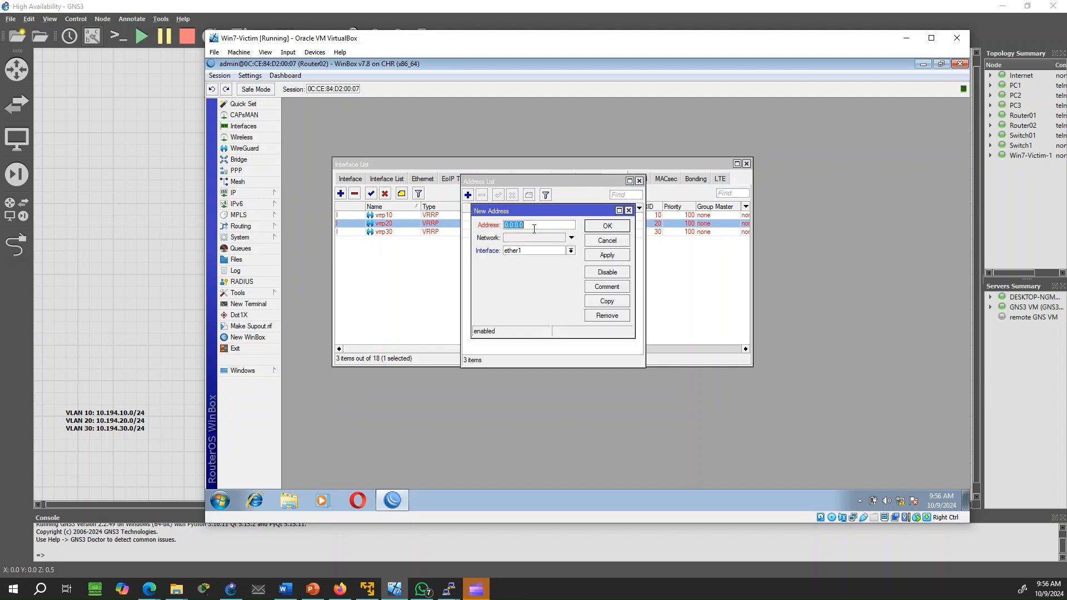
{"action": "type", "text": "10.194.6"}
{"action": "key", "text": "BackSpace"}
{"action": "type", "text": "10.1/32"}
{"action": "left_click", "coordinate": [542, 251]}
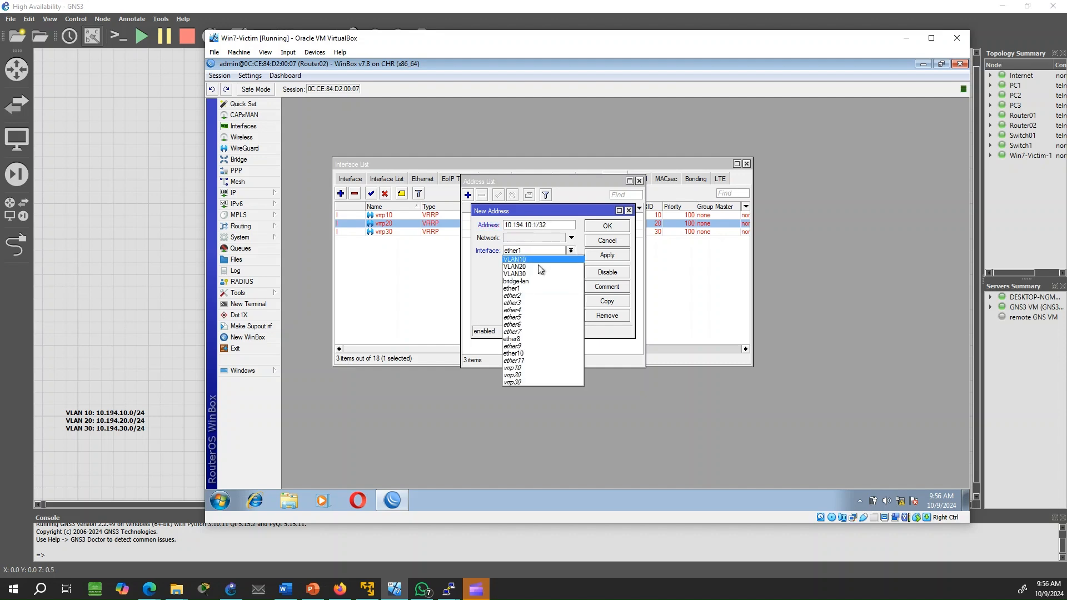
{"action": "left_click", "coordinate": [532, 368]}
{"action": "left_click", "coordinate": [608, 255]}
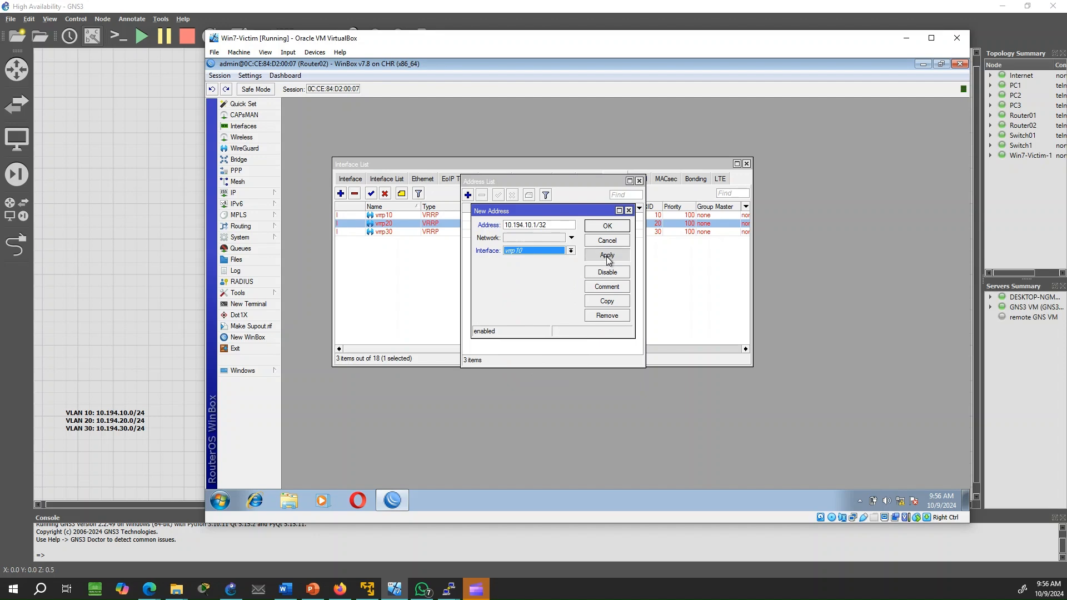
{"action": "left_click", "coordinate": [607, 226]}
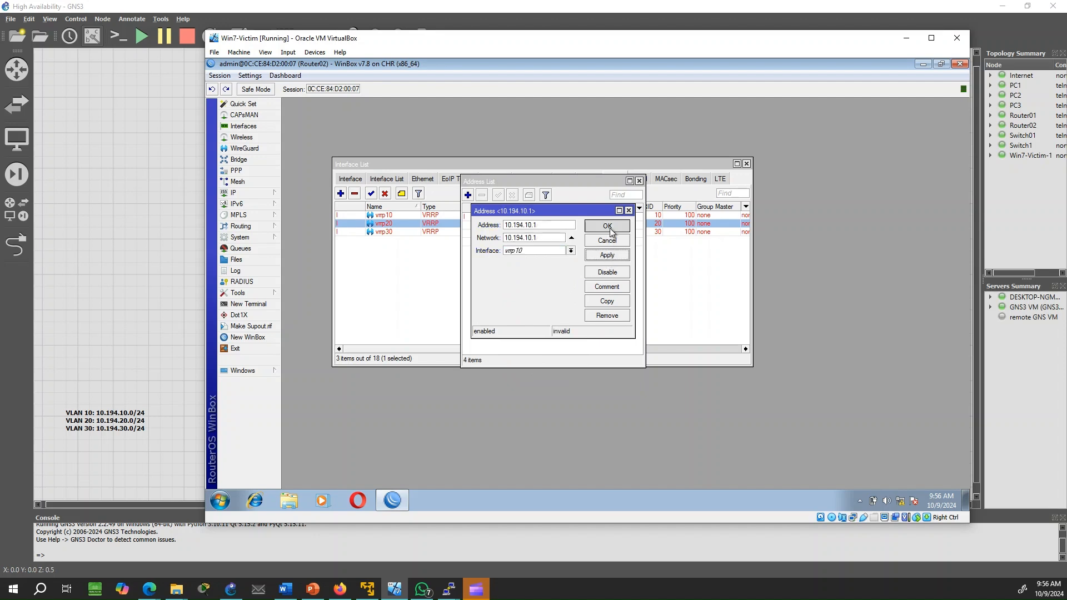
Add the address 10.194.20.1/32 on interface vrrp20
{"action": "left_click", "coordinate": [468, 194]}
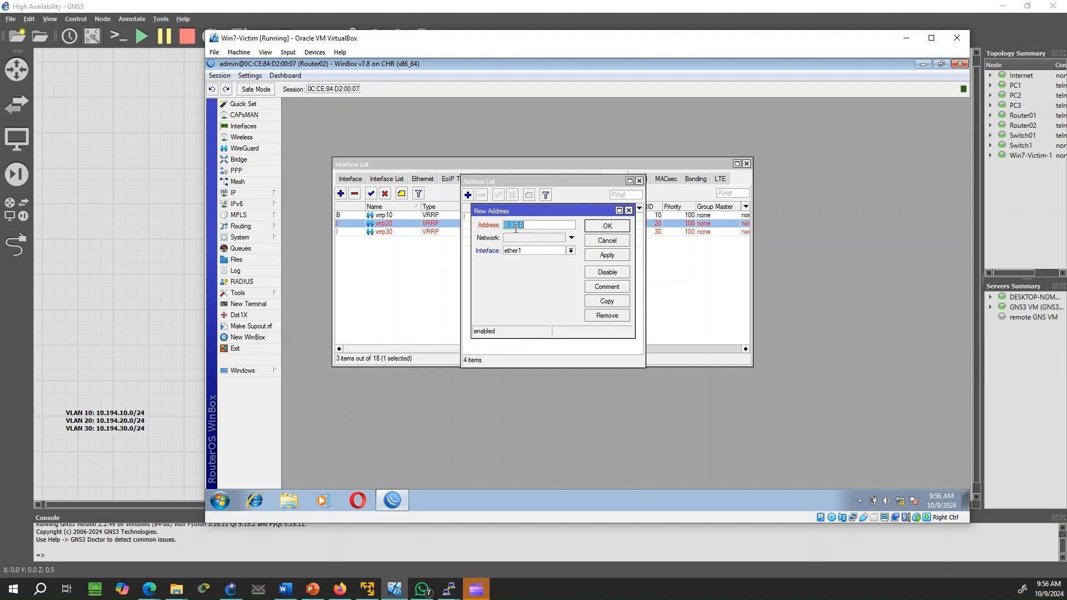
{"action": "type", "text": "10.194.2"}
{"action": "left_click", "coordinate": [531, 253]}
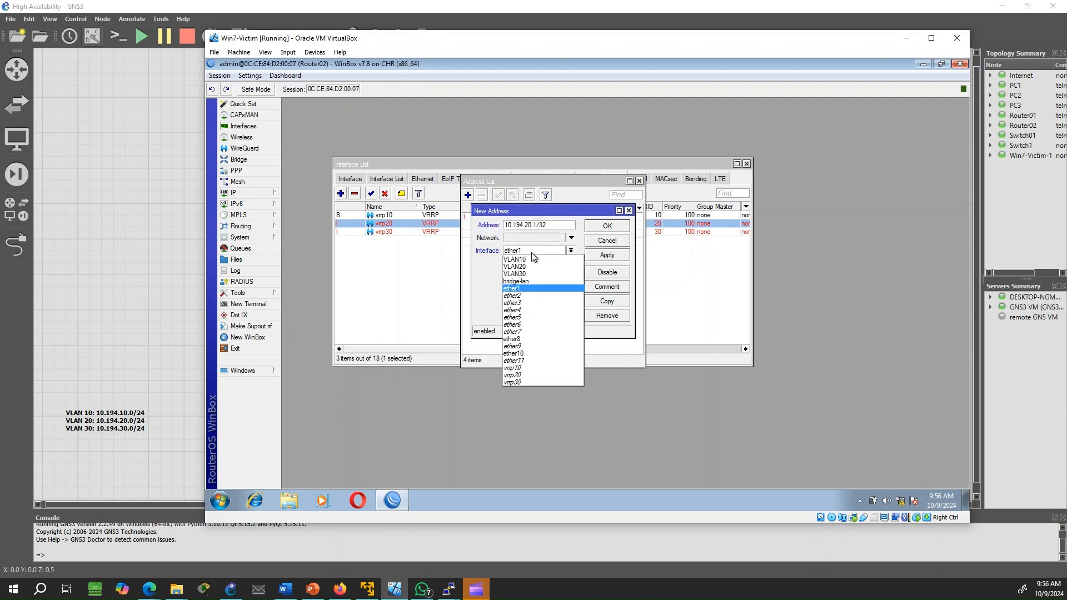
{"action": "left_click", "coordinate": [529, 376]}
{"action": "left_click", "coordinate": [607, 256]}
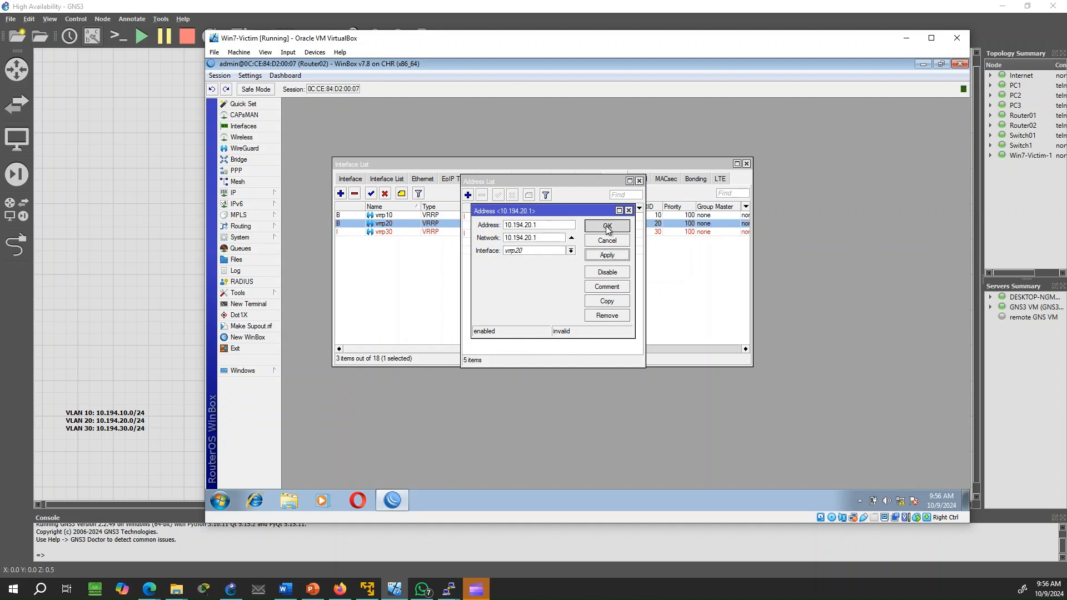
{"action": "left_click", "coordinate": [607, 227]}
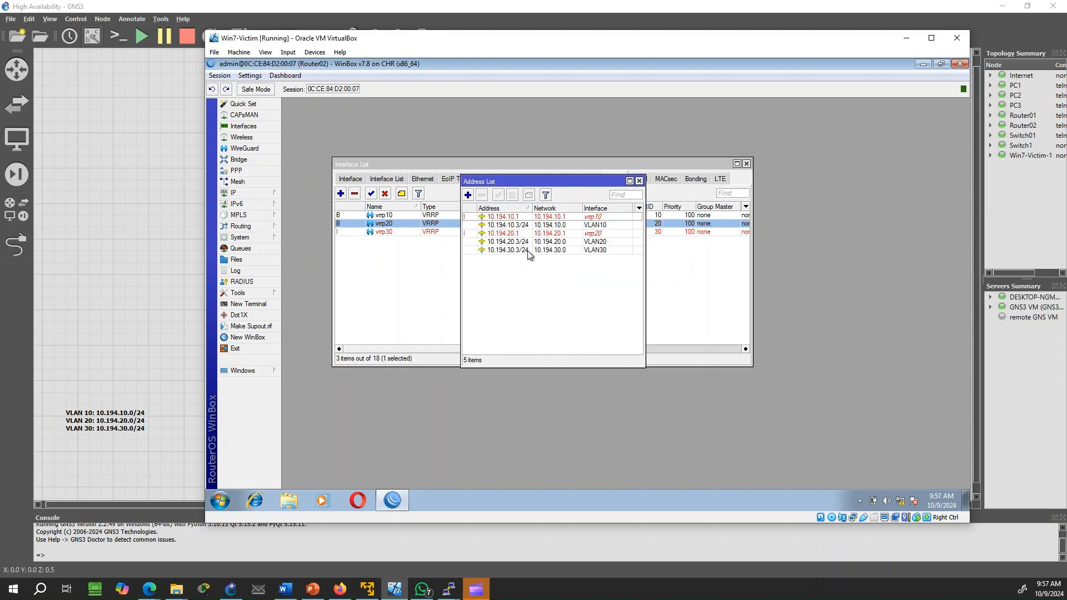
Add the address 10.194.30.1/32 on vrrp30 and close the address list
{"action": "left_click", "coordinate": [468, 195]}
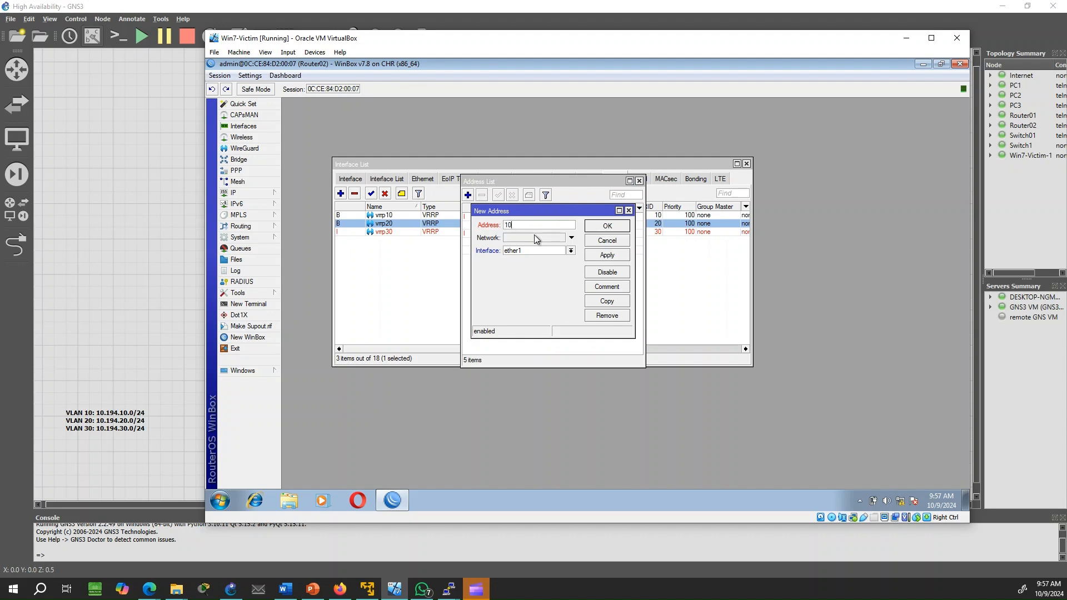
{"action": "type", "text": "10.194.30.1/32"}
{"action": "left_click", "coordinate": [531, 253]}
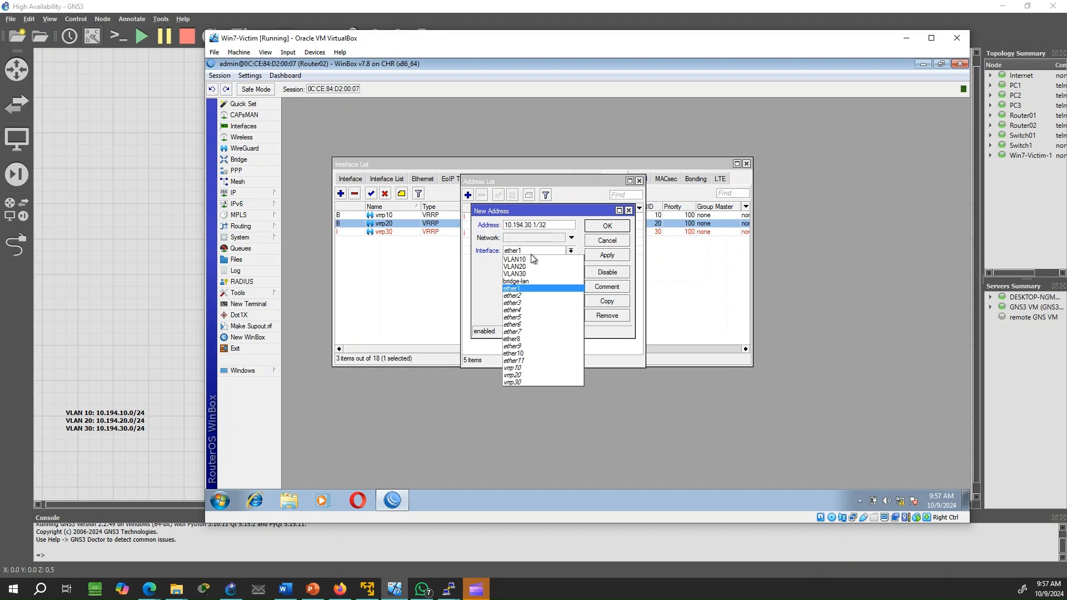
{"action": "left_click", "coordinate": [532, 381]}
{"action": "left_click", "coordinate": [607, 255]}
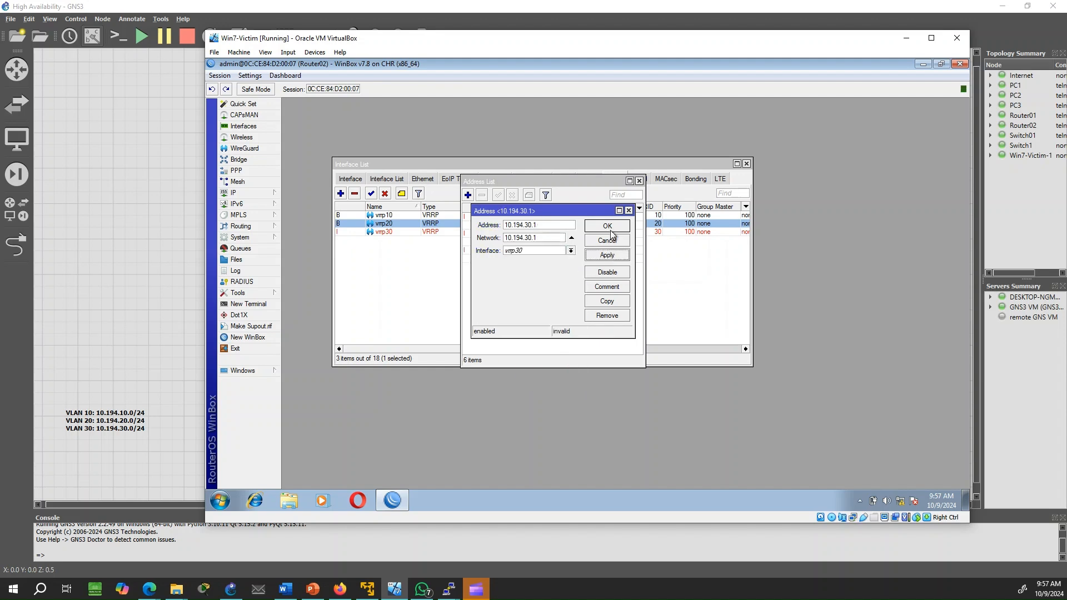
{"action": "left_click", "coordinate": [610, 228]}
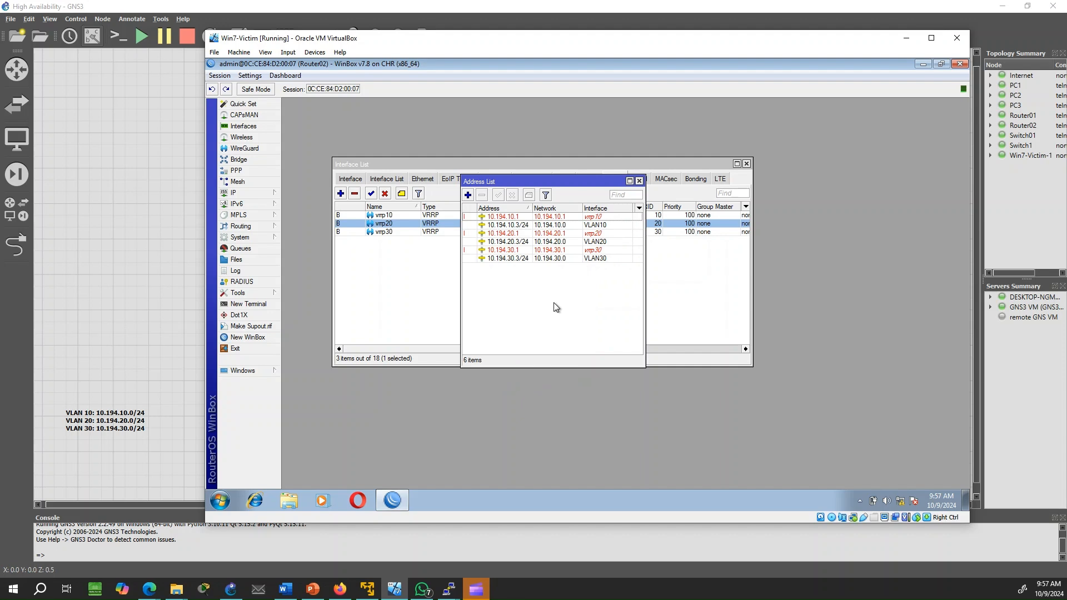
{"action": "key", "text": "Escape"}
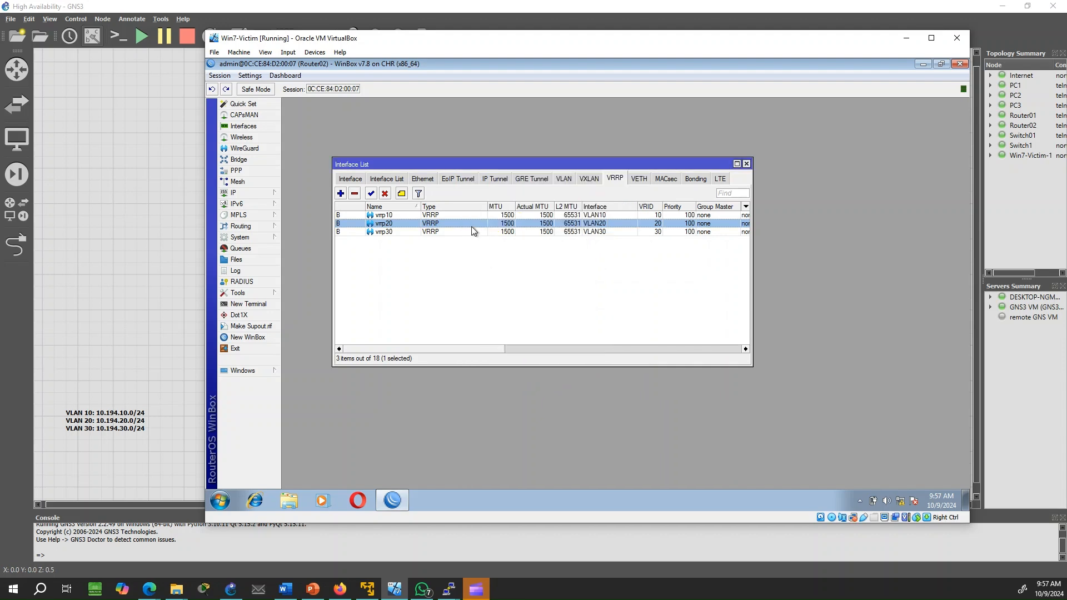
Check vrrp10's VRRP properties, then minimize the VM to reveal the GNS3 topology
{"action": "double_click", "coordinate": [449, 215]}
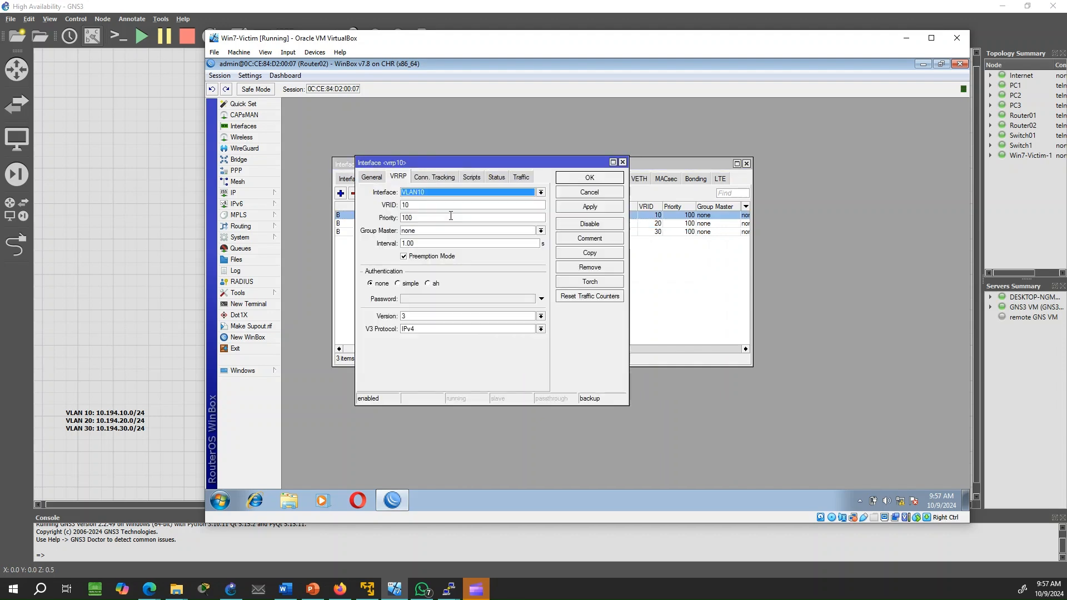
{"action": "left_click", "coordinate": [622, 162]}
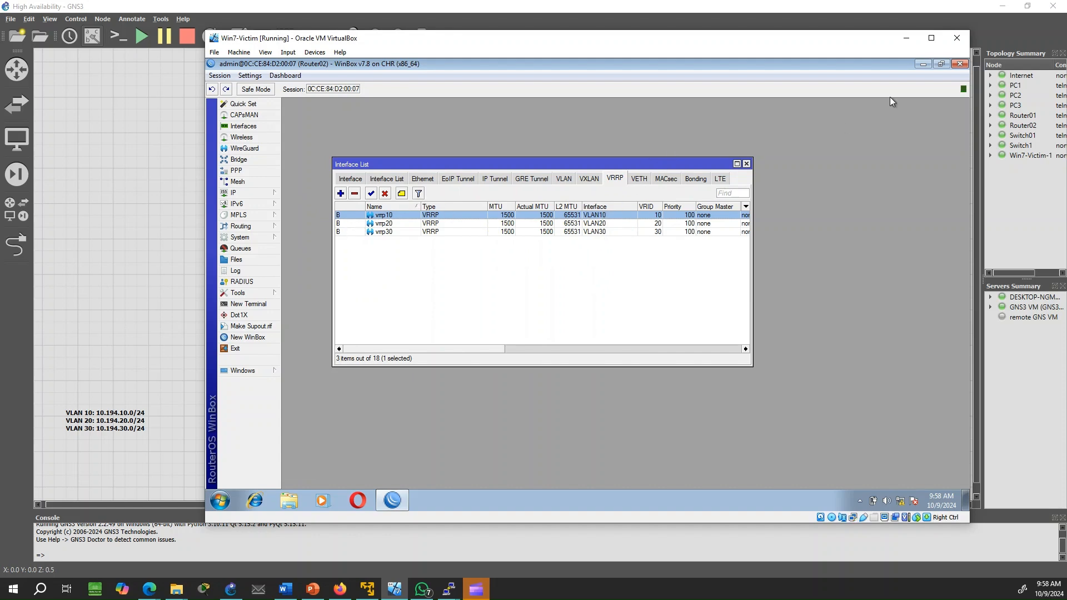
{"action": "left_click", "coordinate": [905, 39]}
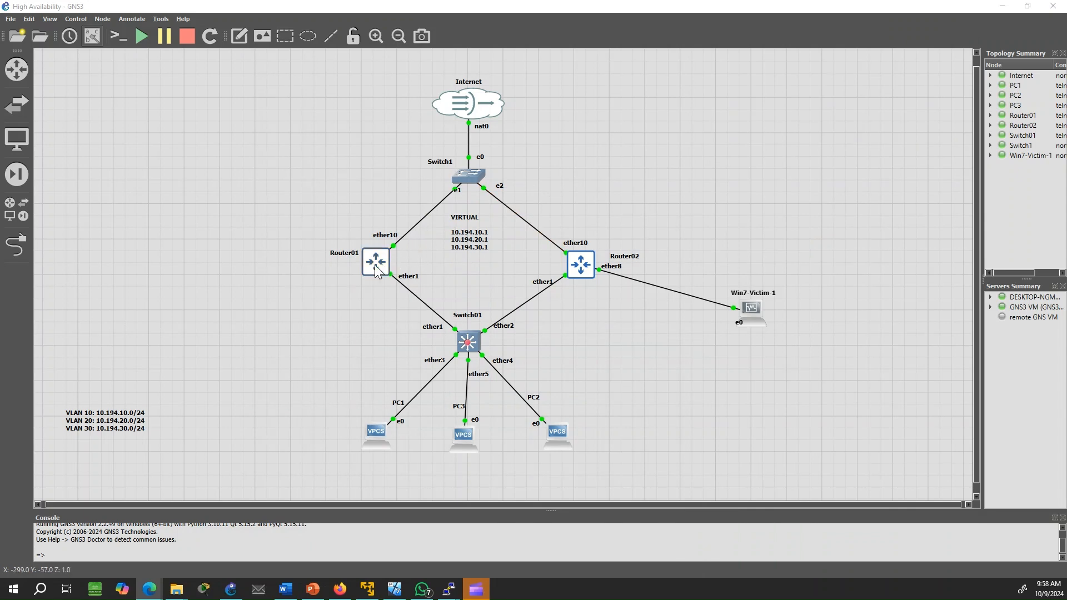
Delete the Router01–Switch01 link in GNS3, then switch back to the Win7-Victim VM
{"action": "right_click", "coordinate": [418, 300]}
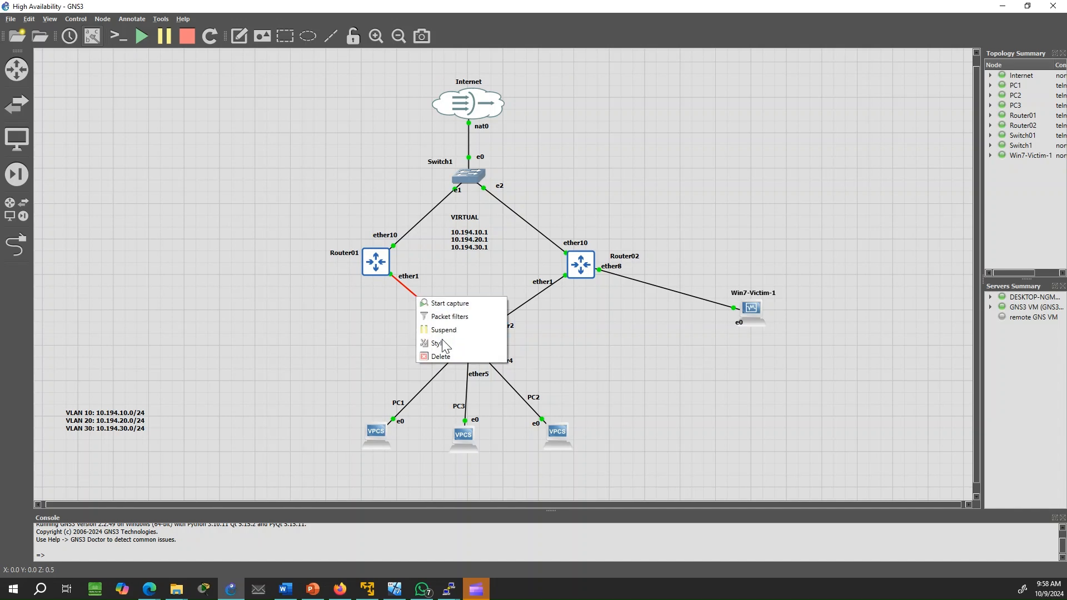
{"action": "left_click", "coordinate": [455, 361]}
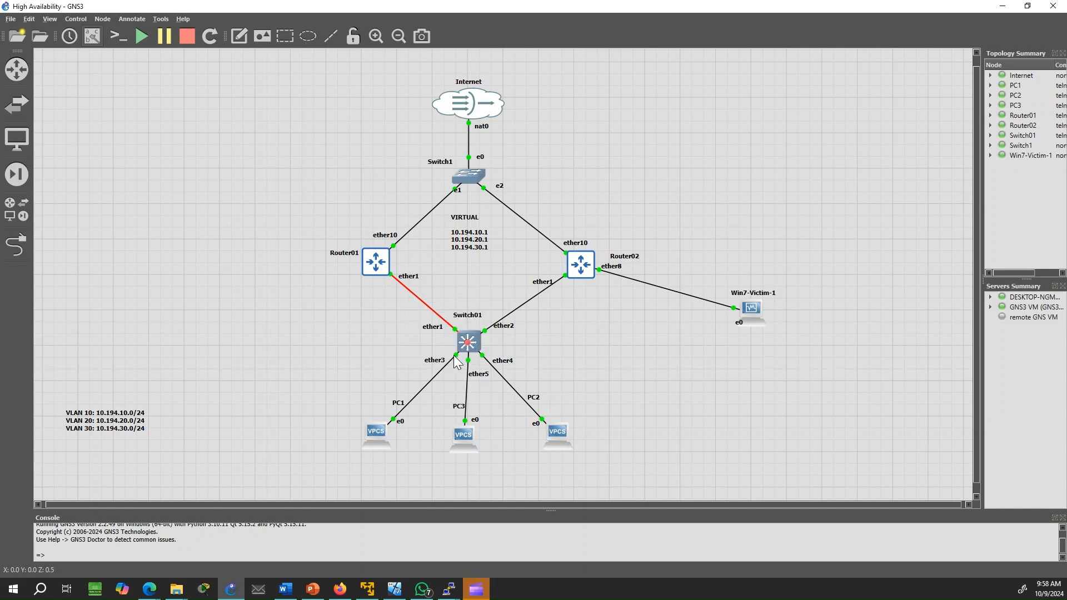
{"action": "left_click", "coordinate": [484, 588]}
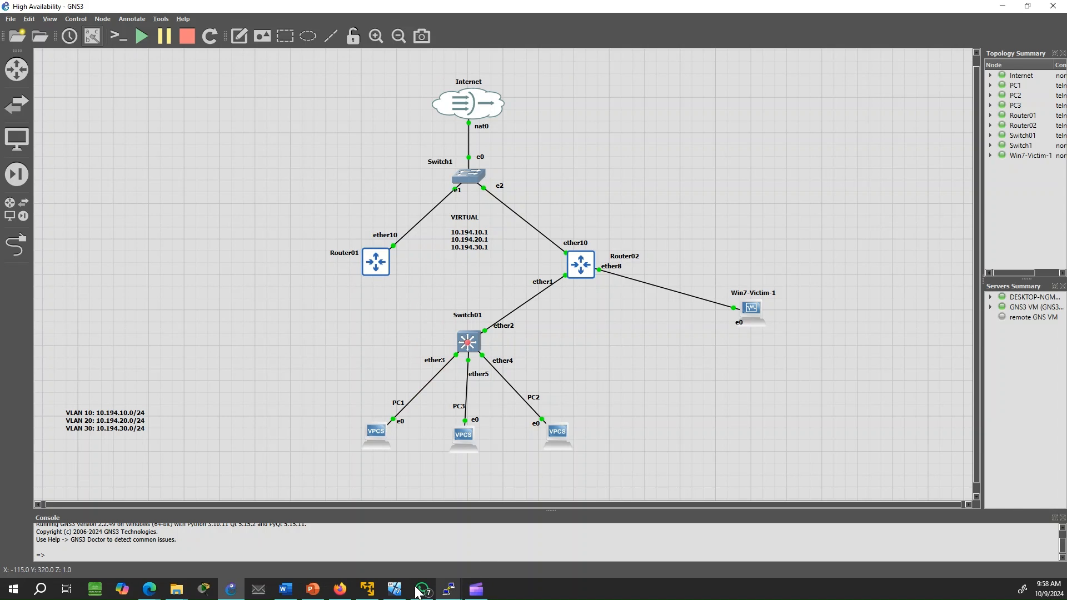
{"action": "left_click", "coordinate": [396, 590]}
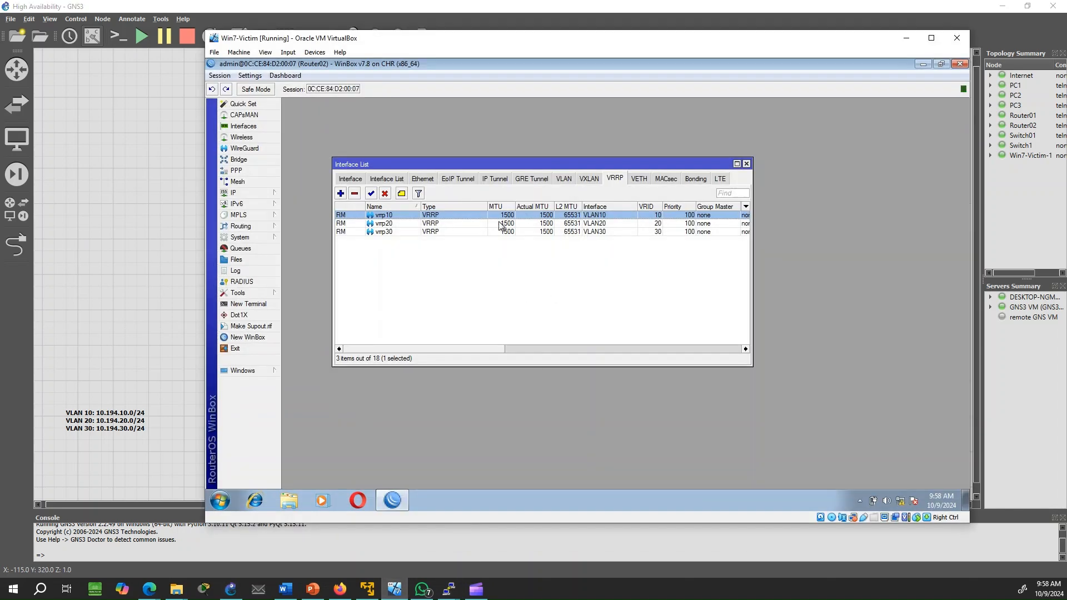
Review Router02's IP address list to confirm the virtual addresses, then close it
{"action": "left_click", "coordinate": [252, 193]}
{"action": "left_click", "coordinate": [311, 206]}
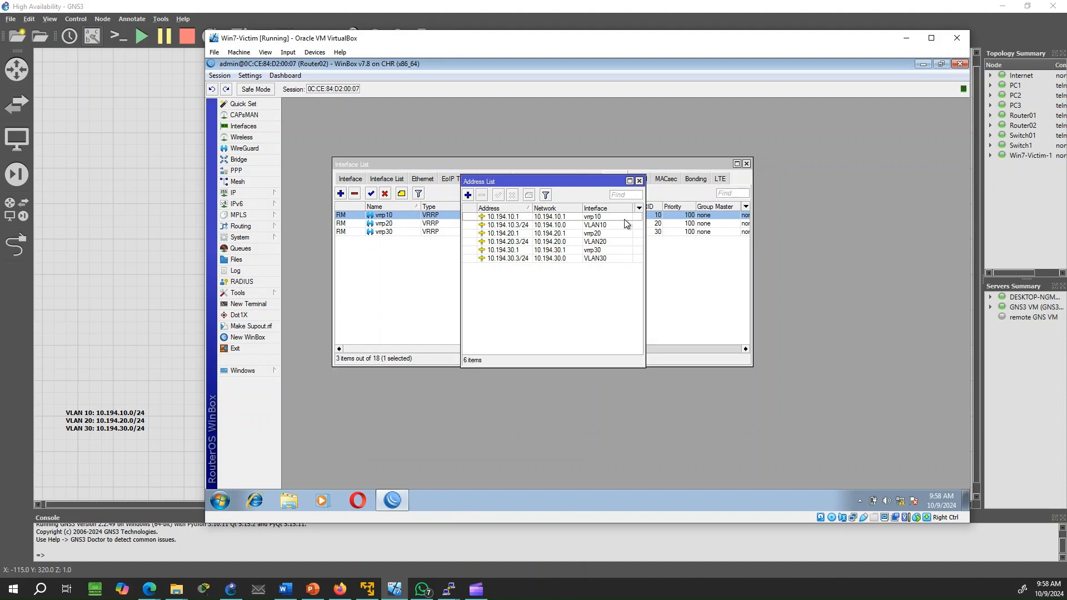
{"action": "left_click", "coordinate": [639, 181]}
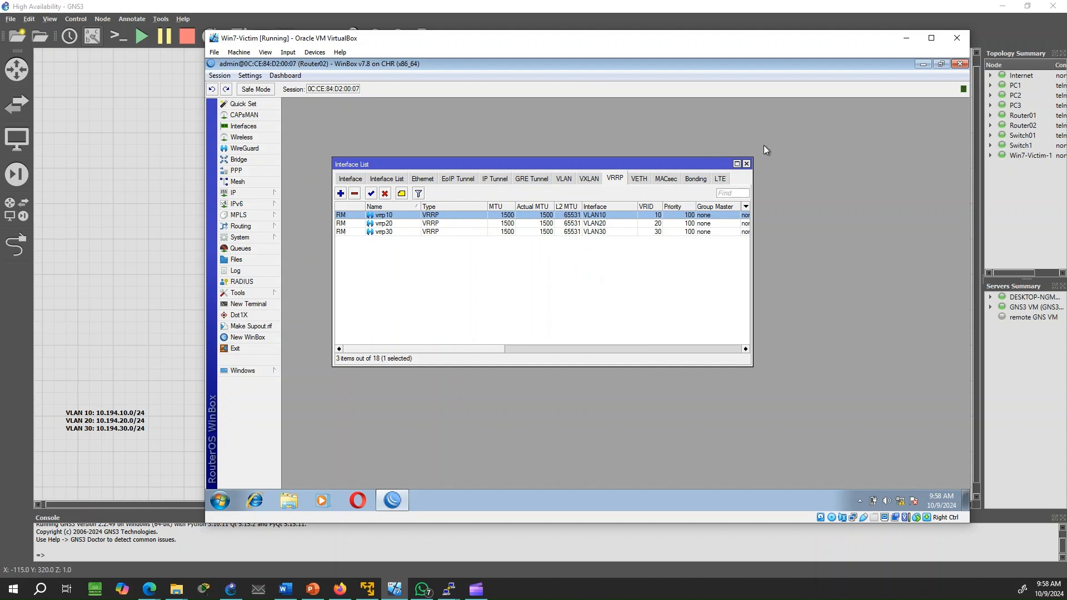
In GNS3, draw a new link from a Router01 port to a Switch01 port, then return to the VM
{"action": "left_click", "coordinate": [912, 42]}
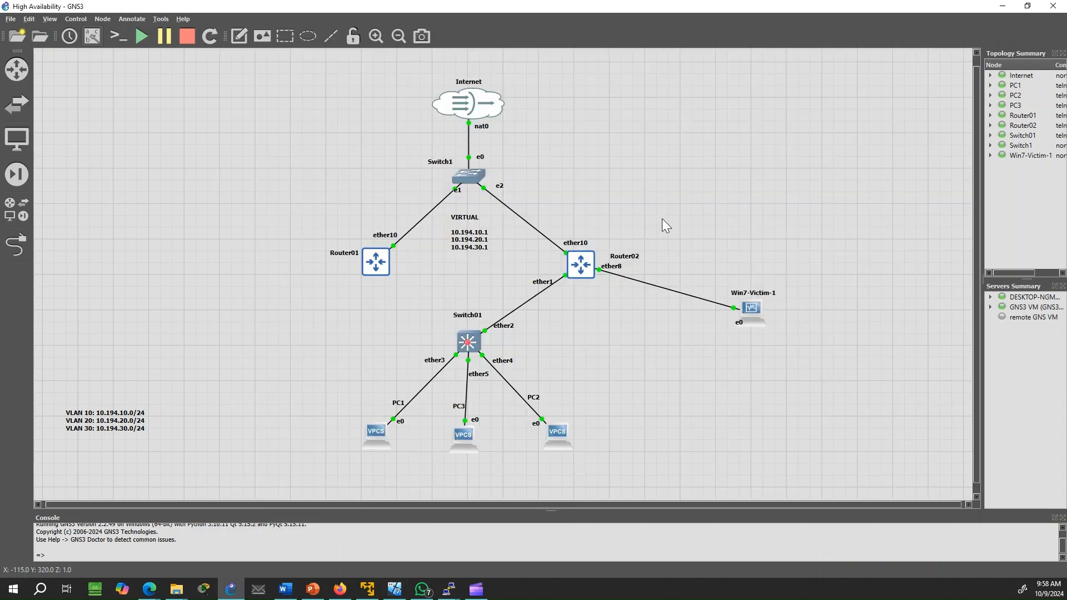
{"action": "left_click", "coordinate": [17, 245]}
{"action": "left_click", "coordinate": [372, 266]}
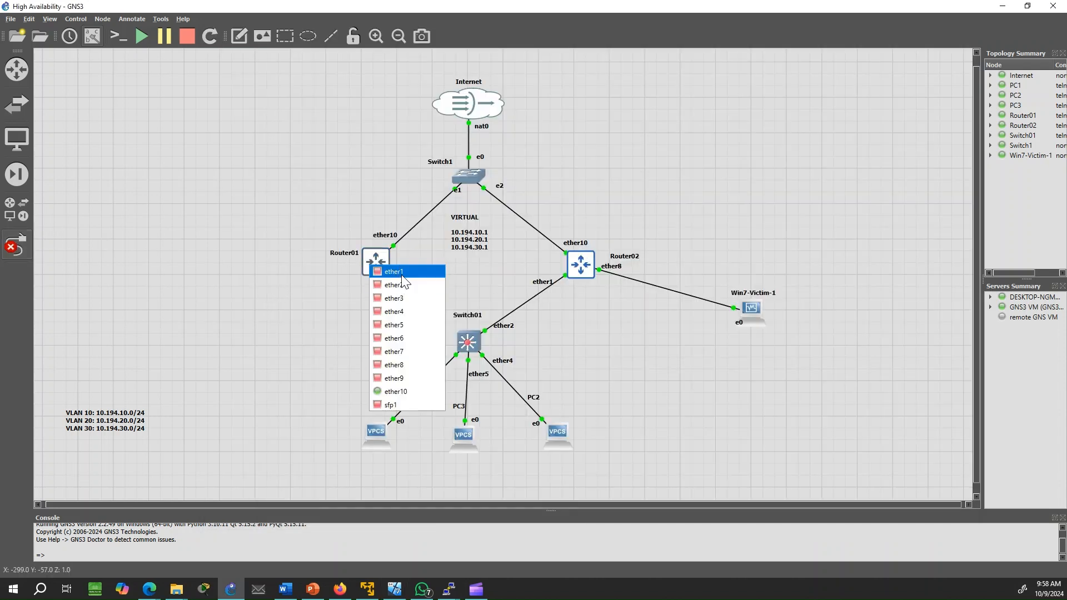
{"action": "left_click", "coordinate": [395, 285]}
{"action": "left_click", "coordinate": [466, 340]}
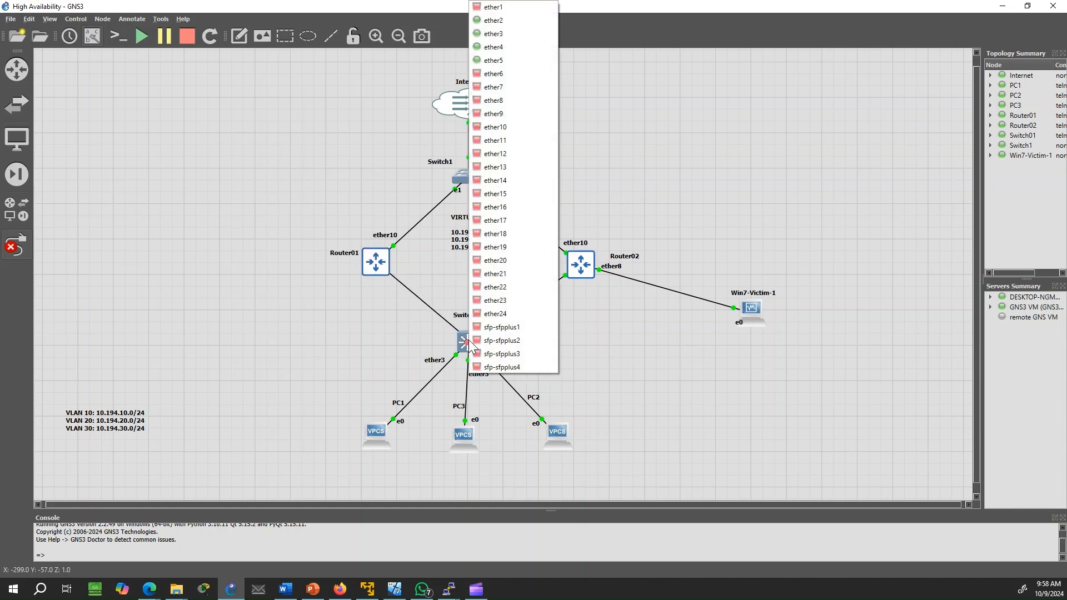
{"action": "left_click", "coordinate": [516, 20]}
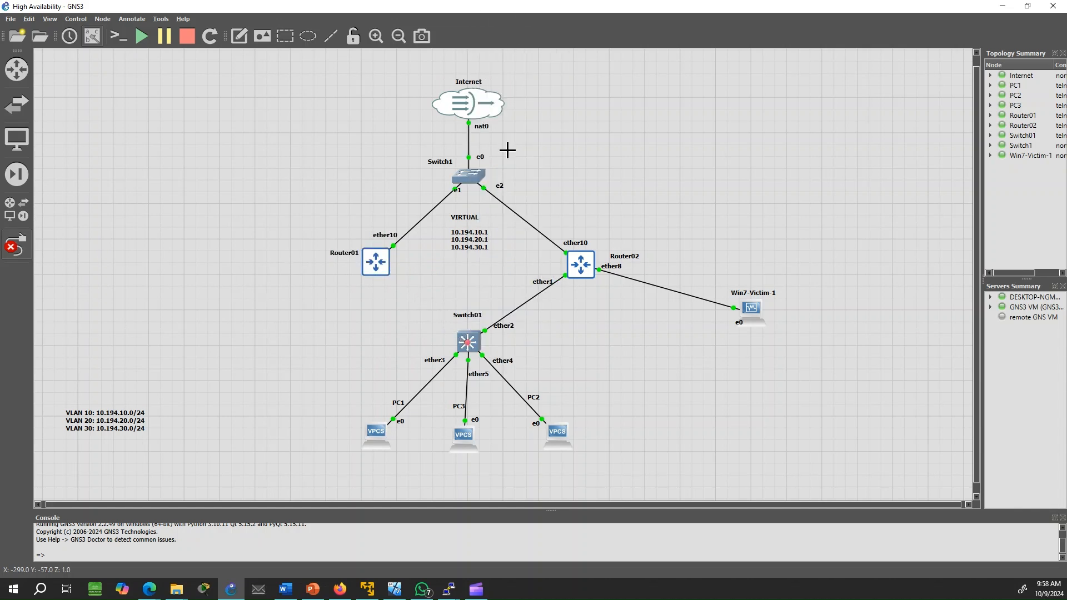
{"action": "left_click", "coordinate": [394, 590]}
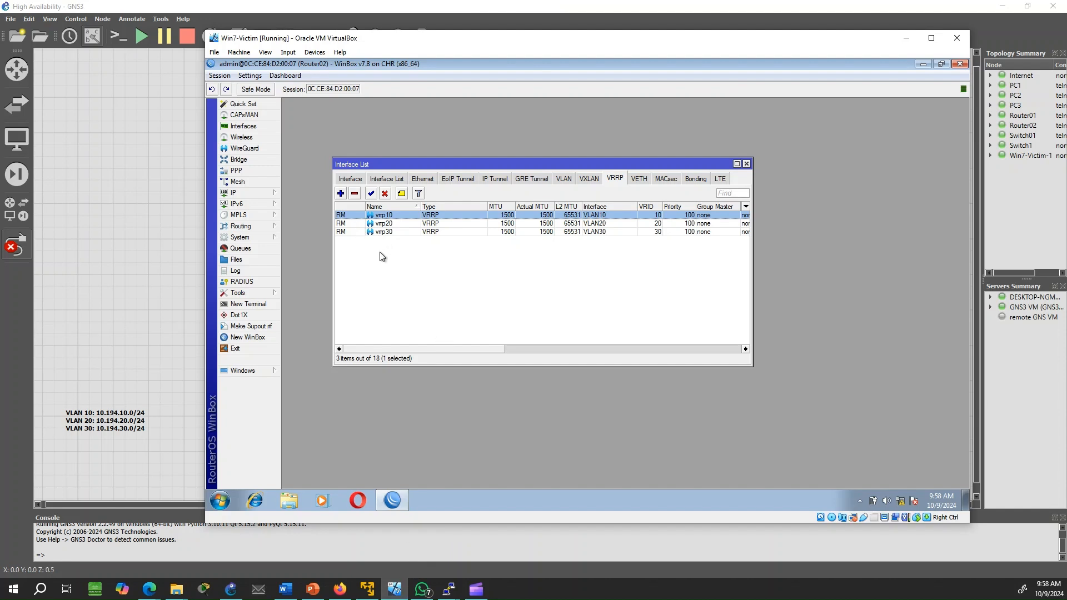
Inspect vrrp10's priority and preemption settings on Router02, then close the dialog
{"action": "double_click", "coordinate": [408, 218]}
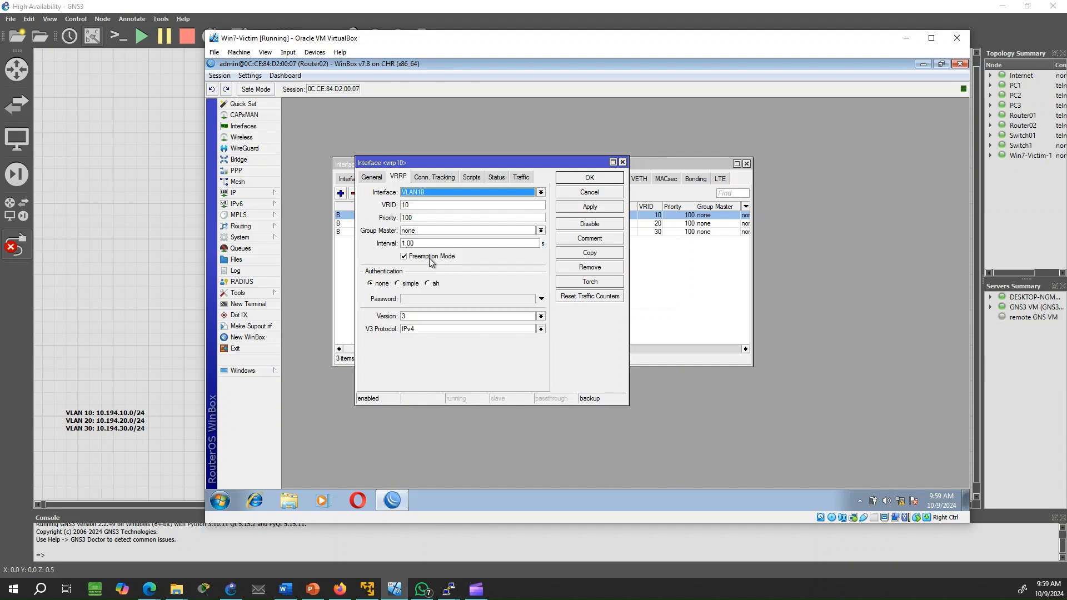
{"action": "left_click", "coordinate": [590, 180]}
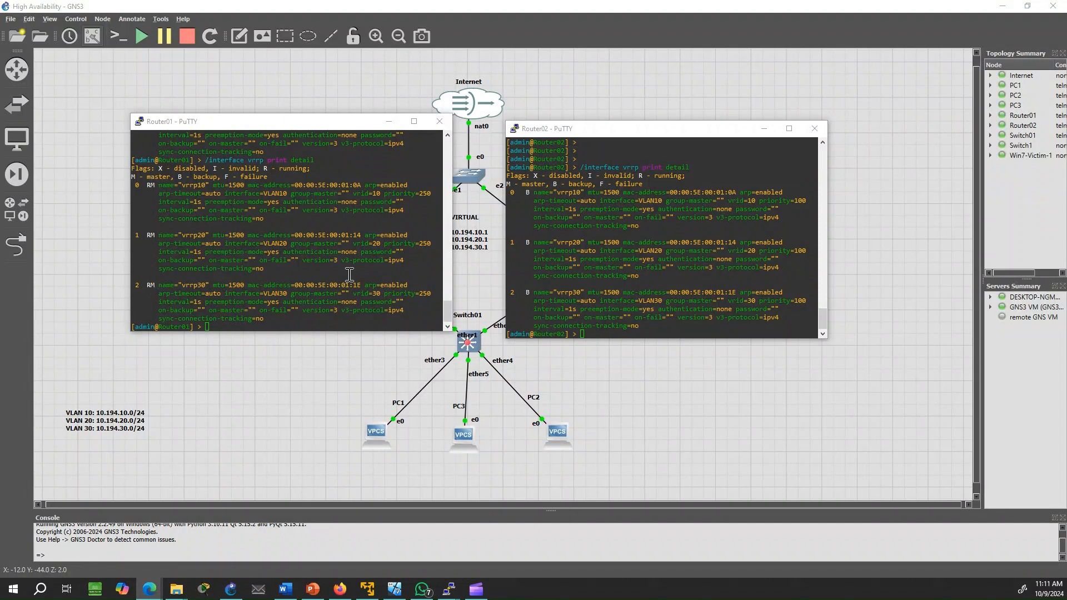
Compare VRRP priorities: Router01 at 250 and Router02 at 100 for vrrp10, vrrp20 and vrrp30
{"action": "left_click_drag", "start_coordinate": [432, 293], "coordinate": [415, 293]}
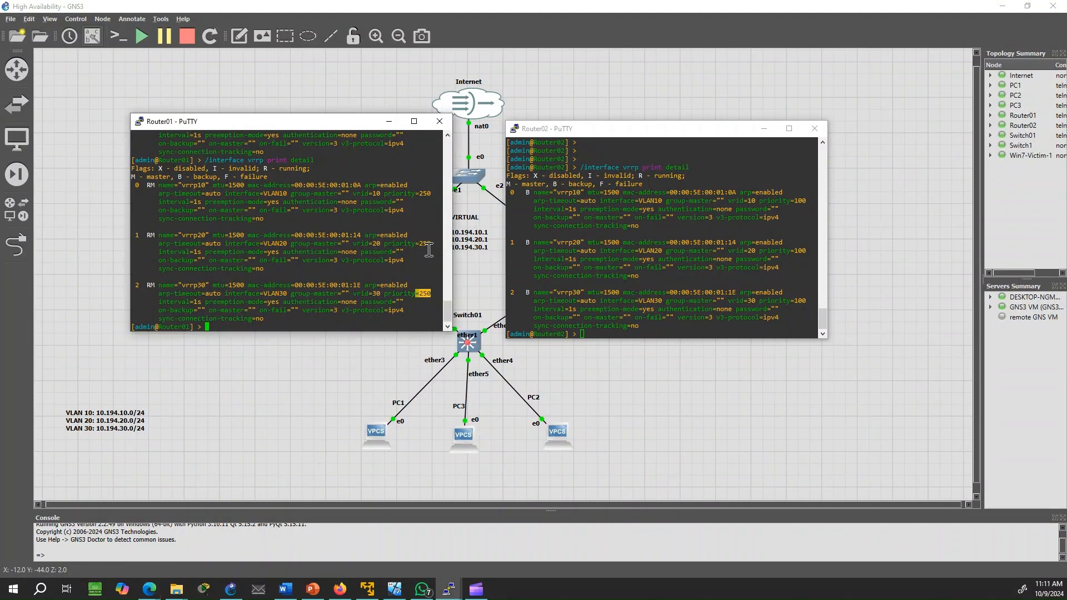
{"action": "left_click_drag", "start_coordinate": [432, 243], "coordinate": [416, 243]}
{"action": "left_click_drag", "start_coordinate": [431, 193], "coordinate": [407, 194]}
{"action": "left_click_drag", "start_coordinate": [813, 301], "coordinate": [797, 300]}
{"action": "left_click", "coordinate": [803, 250]}
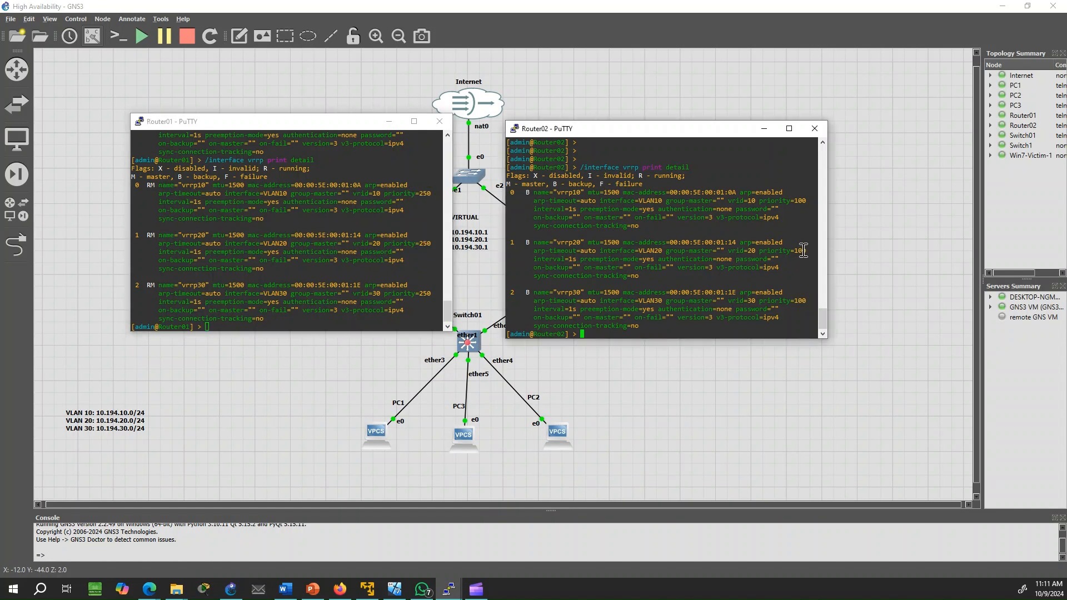
{"action": "left_click_drag", "start_coordinate": [817, 201], "coordinate": [794, 201]}
{"action": "left_click_drag", "start_coordinate": [817, 251], "coordinate": [794, 251]}
Set Router01's VLAN20 VRRP priority to 100 on entry 1, then rerun /interface vrrp print detail
{"action": "left_click", "coordinate": [276, 302]}
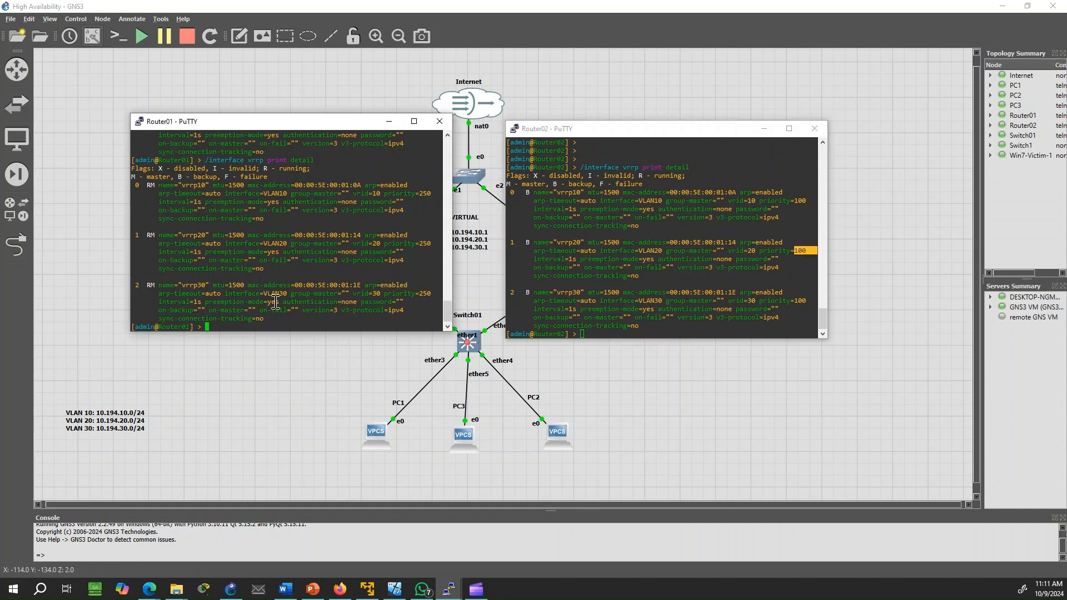
{"action": "key", "text": "Up"}
{"action": "key", "text": "Up"}
{"action": "key", "text": "BackSpace"}
{"action": "key", "text": "BackSpace"}
{"action": "type", "text": "10"}
{"action": "key", "text": "Return"}
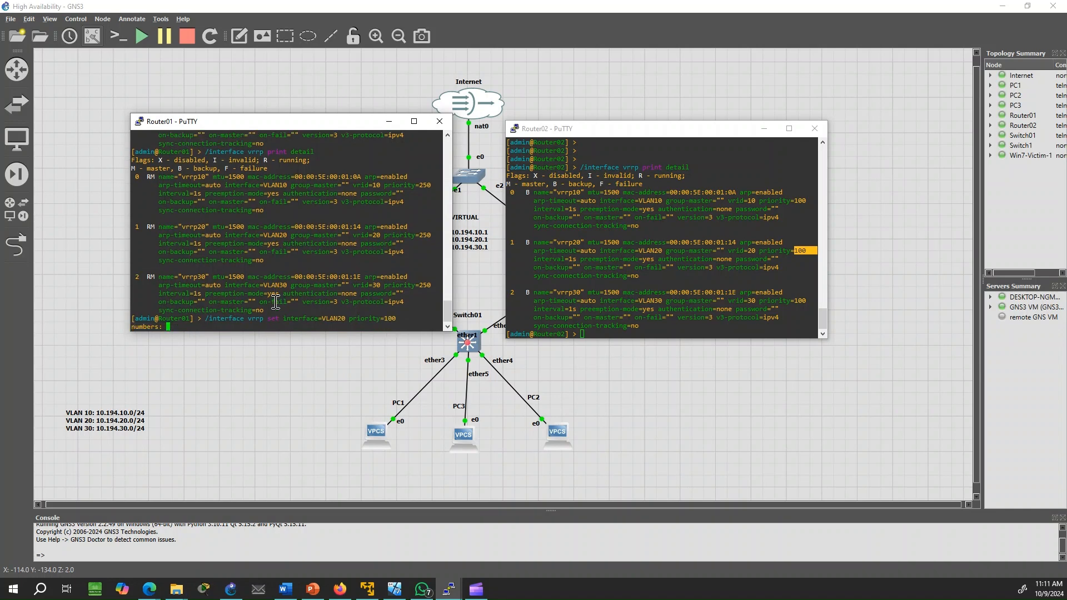
{"action": "key", "text": "Return"}
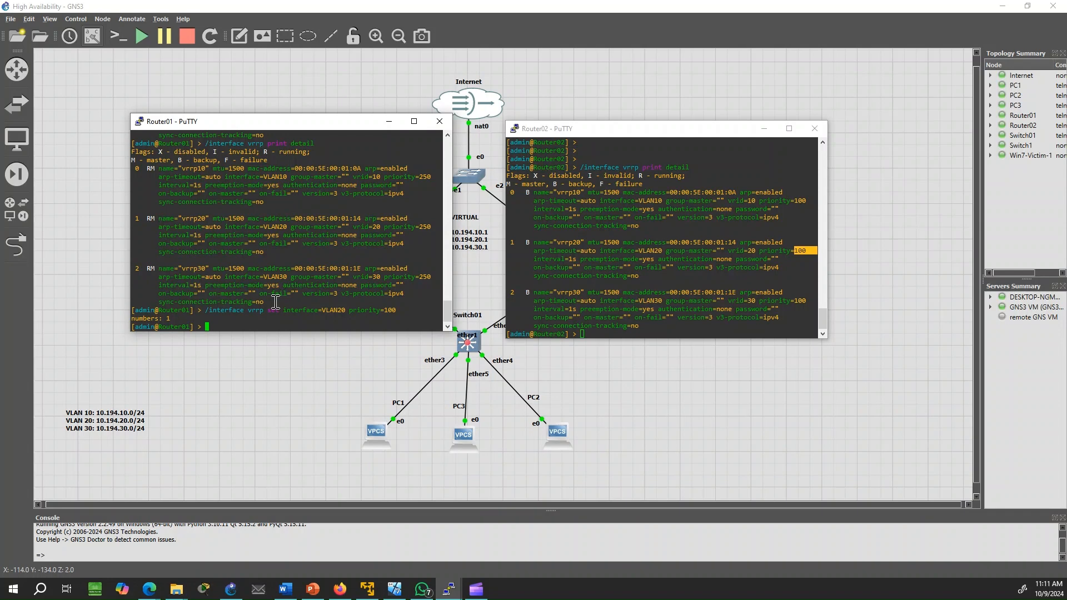
{"action": "key", "text": "Up"}
{"action": "key", "text": "Up"}
{"action": "key", "text": "Return"}
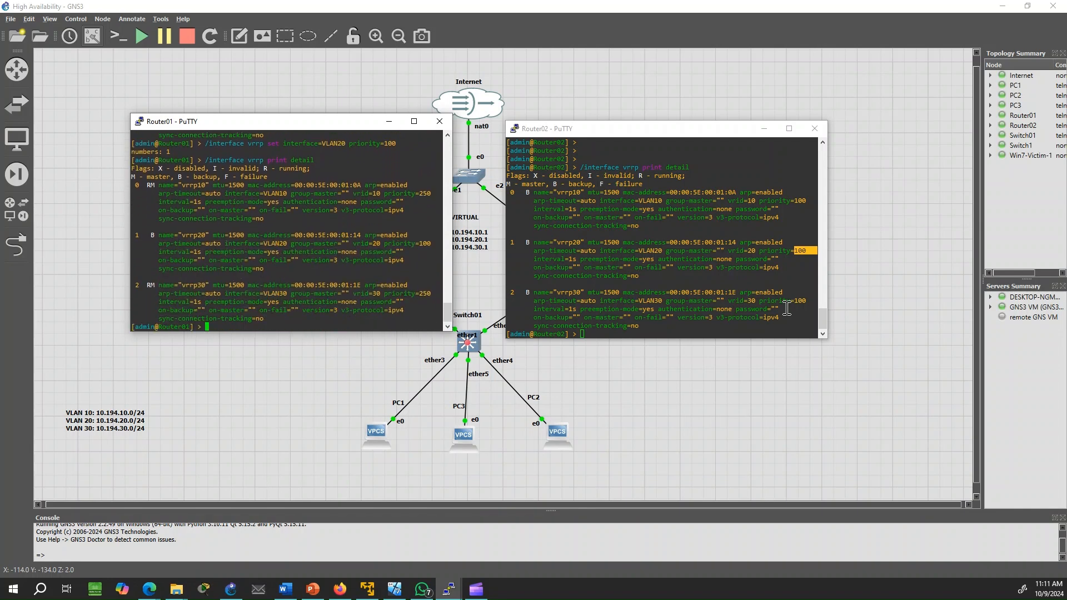
On Router02, refresh the VRRP listing and set the VLAN20 priority to 250 on entry 1
{"action": "left_click", "coordinate": [760, 314]}
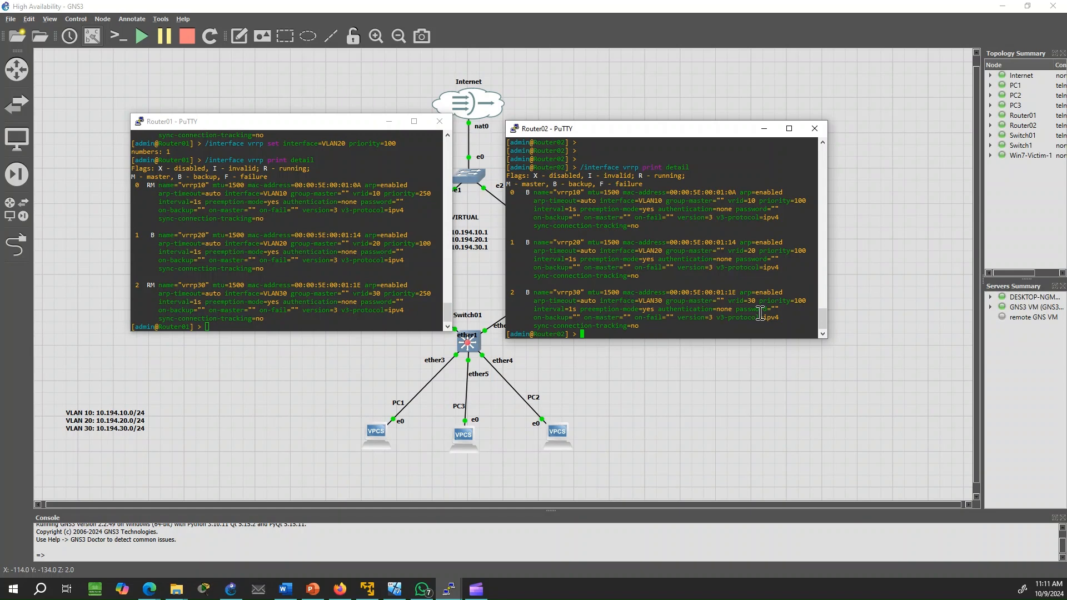
{"action": "key", "text": "Up"}
{"action": "key", "text": "Return"}
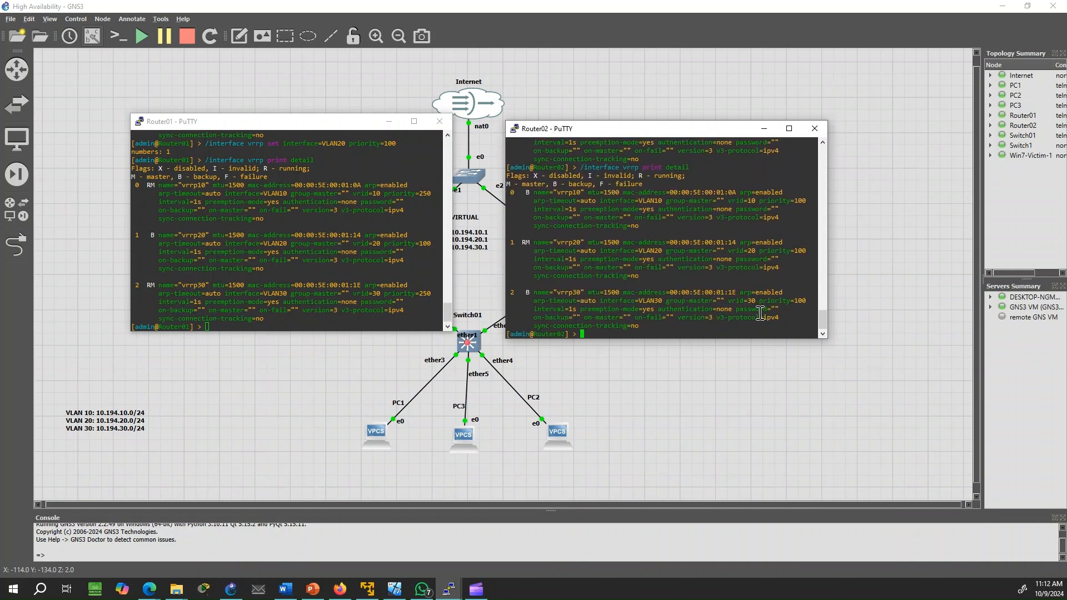
{"action": "key", "text": "Up"}
{"action": "key", "text": "Up"}
{"action": "key", "text": "BackSpace"}
{"action": "key", "text": "BackSpace"}
{"action": "type", "text": "250"}
{"action": "key", "text": "Return"}
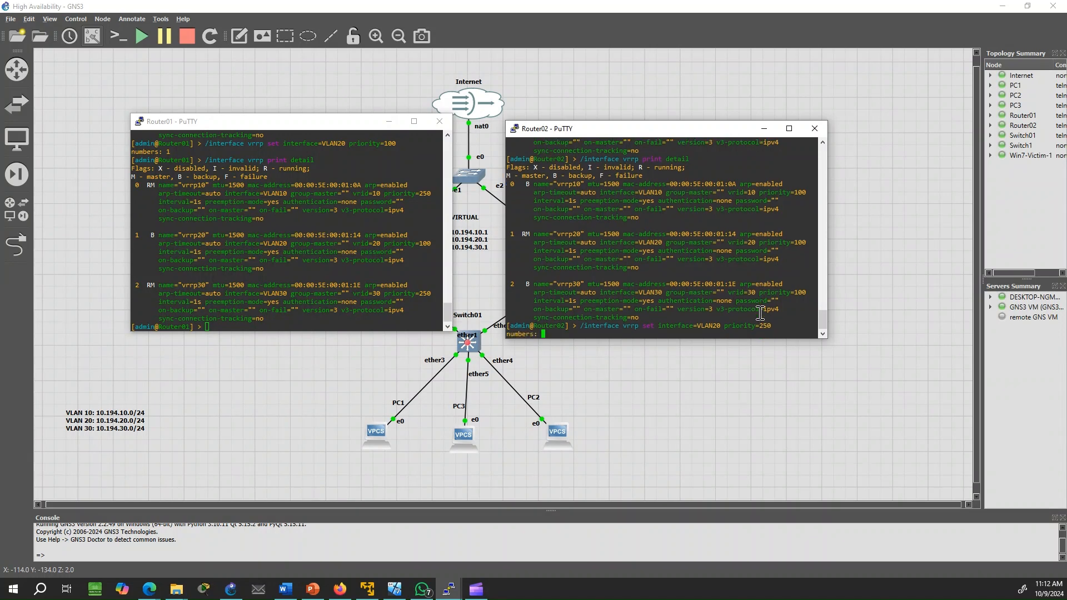
{"action": "type", "text": "1"}
{"action": "key", "text": "Return"}
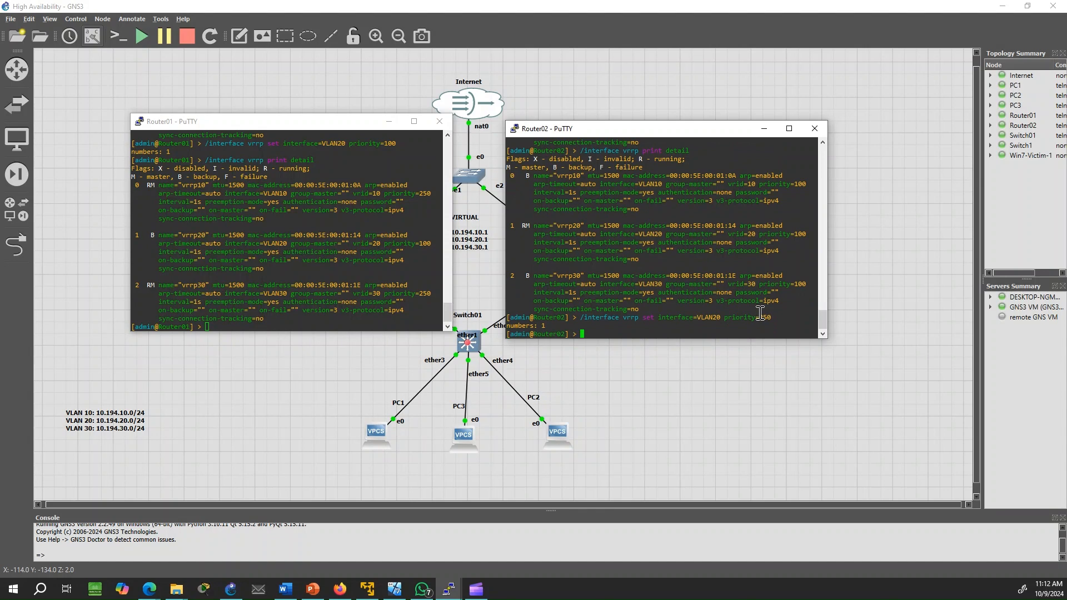
Rerun /interface vrrp print detail on Router02 and then Router01 to check the new roles
{"action": "key", "text": "Up"}
{"action": "key", "text": "Up"}
{"action": "key", "text": "Return"}
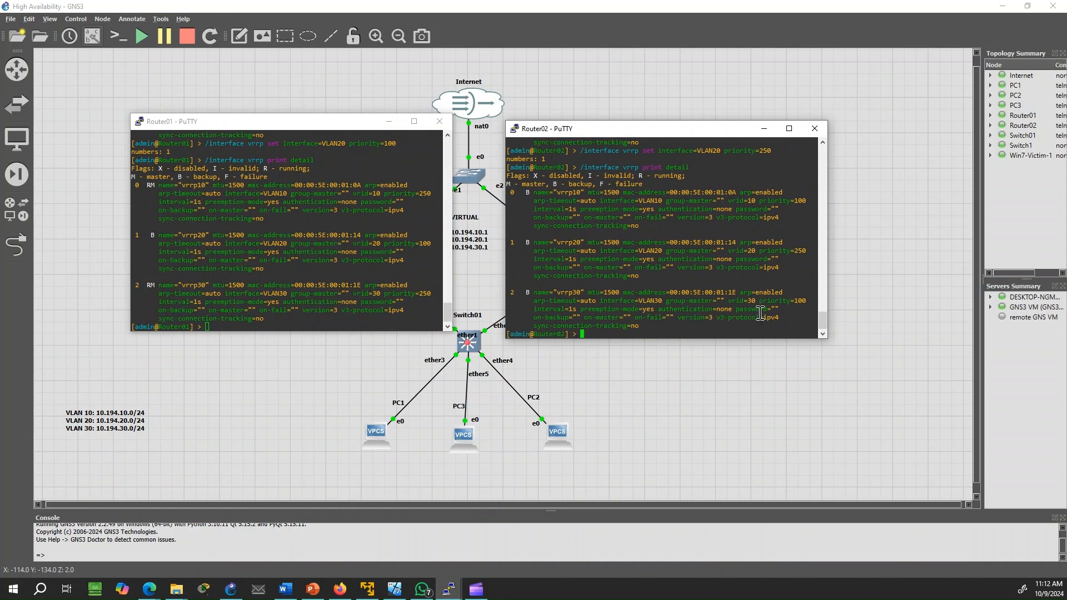
{"action": "key", "text": "Up"}
{"action": "key", "text": "Return"}
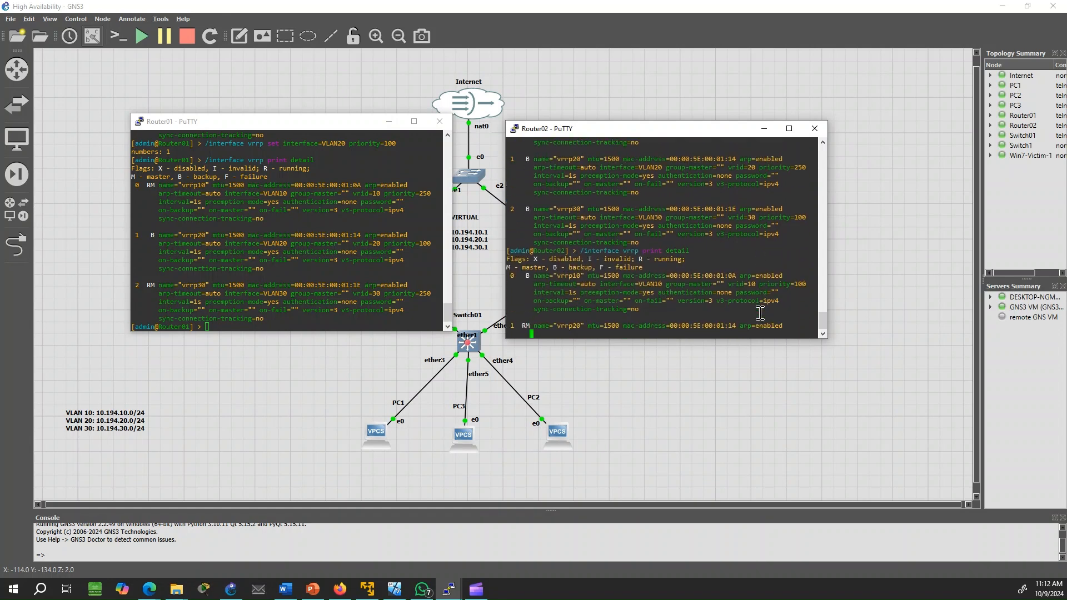
{"action": "left_click", "coordinate": [343, 308]}
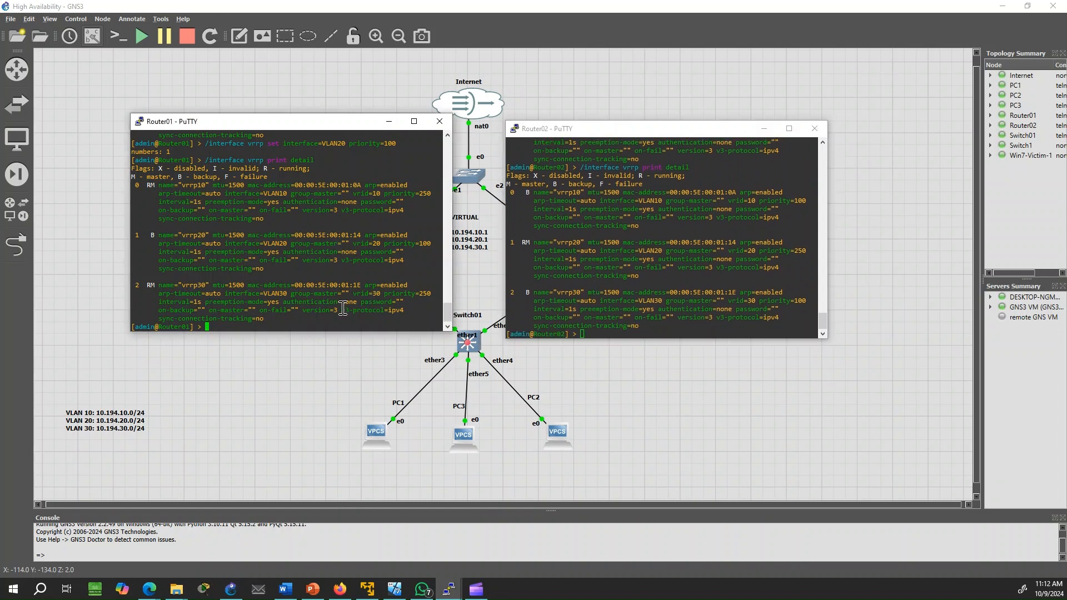
{"action": "key", "text": "Up"}
{"action": "key", "text": "Return"}
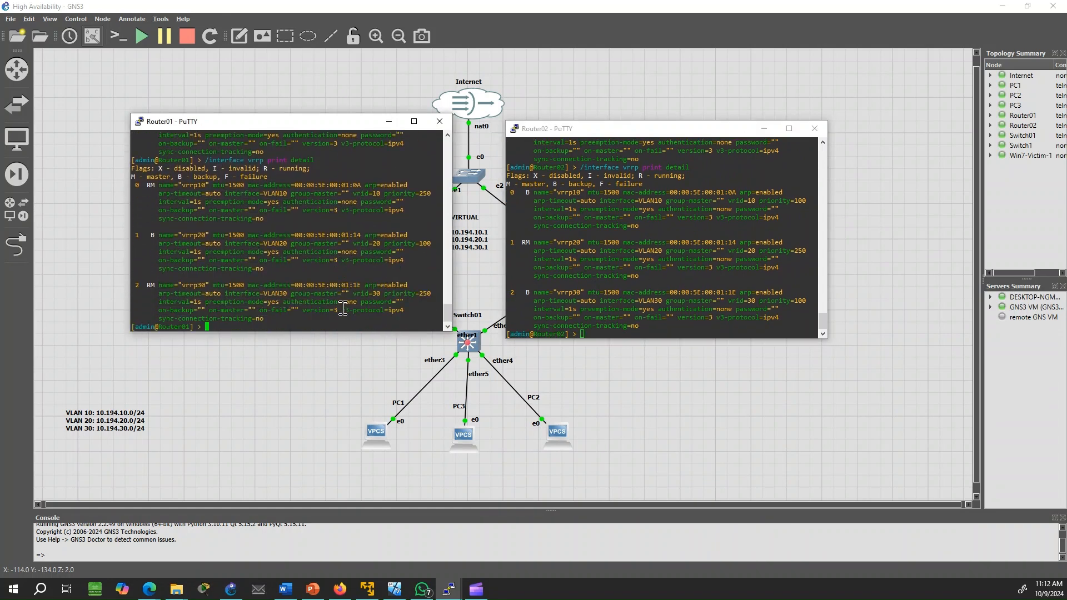
{"action": "key", "text": "Up"}
{"action": "key", "text": "Return"}
Highlight the vrrp30 and vrrp20 flags in the Router01 and Router02 consoles
{"action": "left_click_drag", "start_coordinate": [149, 288], "coordinate": [145, 288]}
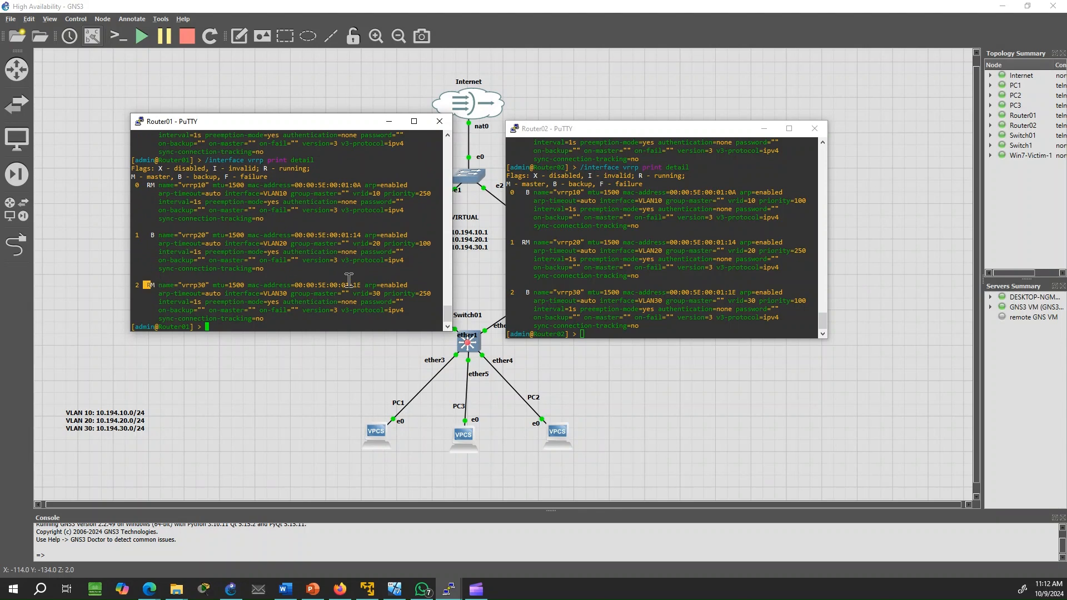
{"action": "left_click", "coordinate": [524, 192]}
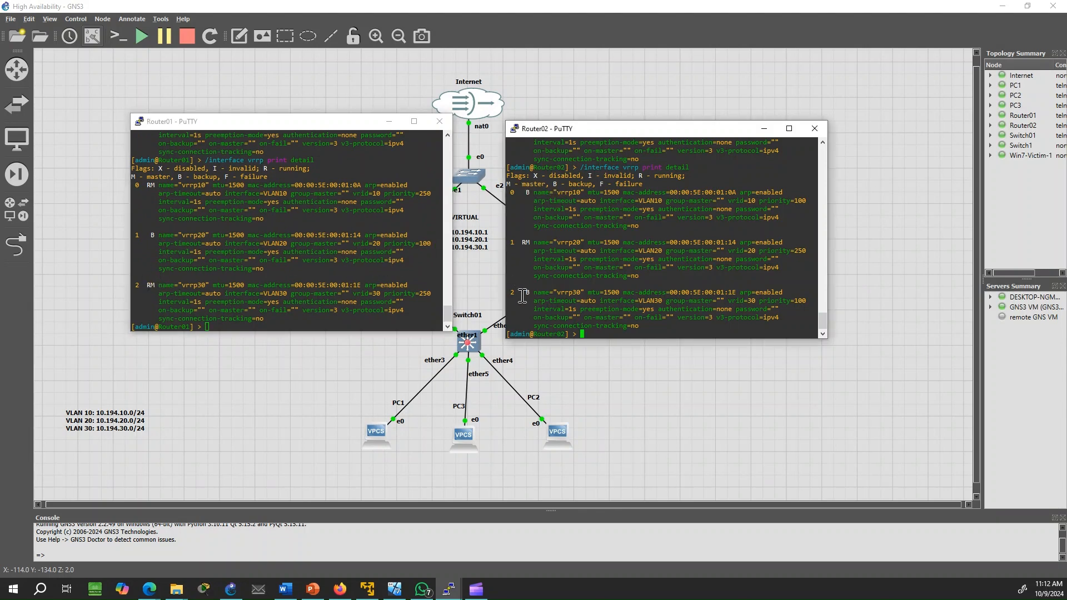
{"action": "left_click_drag", "start_coordinate": [510, 292], "coordinate": [547, 297]}
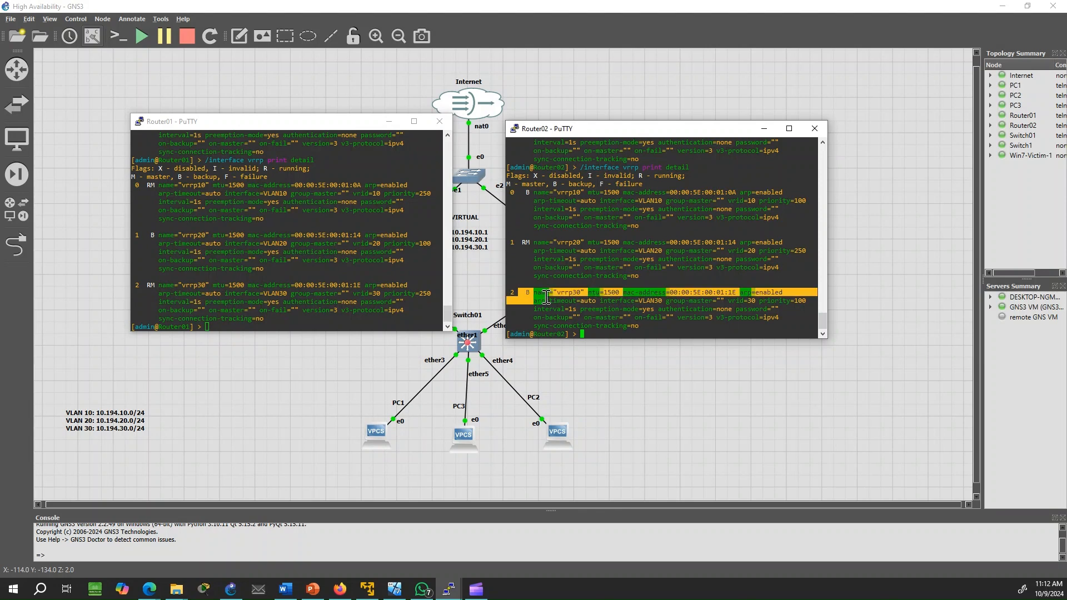
{"action": "left_click", "coordinate": [525, 241]}
{"action": "left_click_drag", "start_coordinate": [520, 242], "coordinate": [545, 245]}
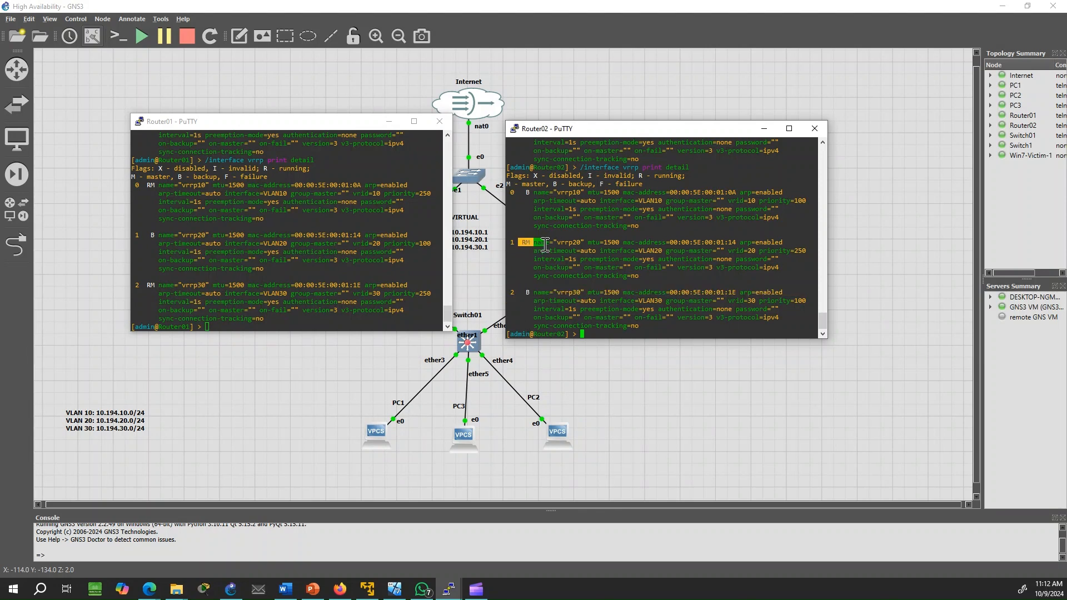
{"action": "left_click", "coordinate": [521, 278]}
Compare both routers' full vrrp20 entries side by side, and bring the GNS3 topology forward
{"action": "left_click_drag", "start_coordinate": [150, 234], "coordinate": [300, 269]}
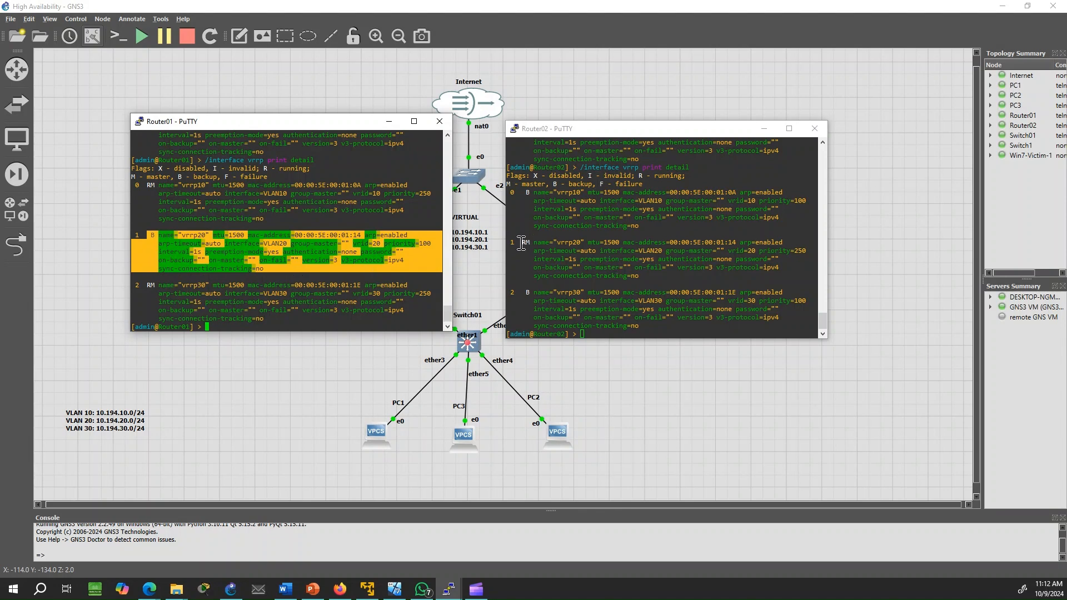
{"action": "left_click_drag", "start_coordinate": [523, 242], "coordinate": [671, 275]}
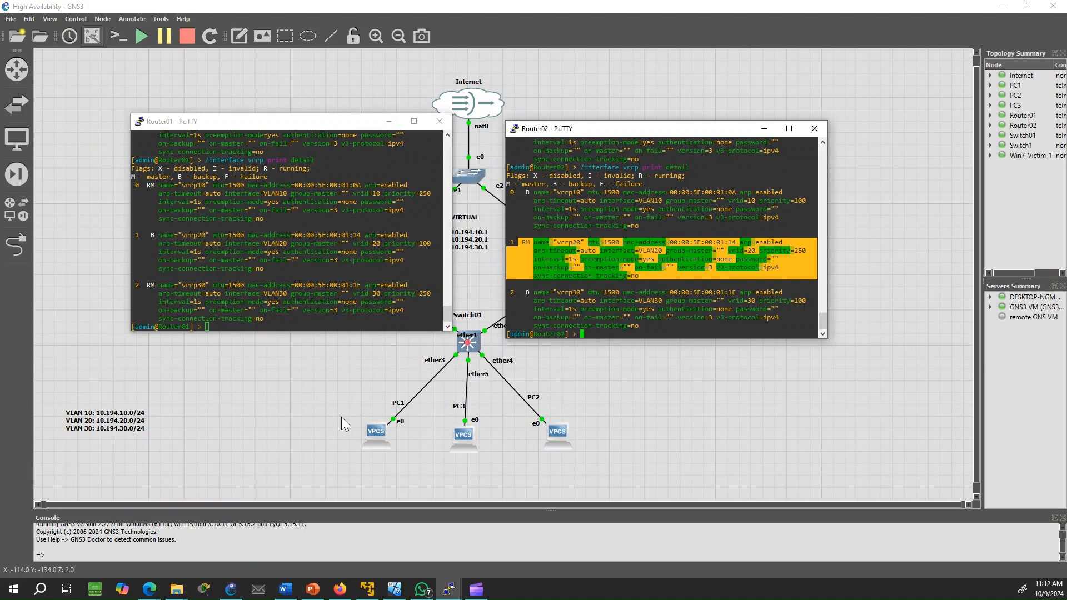
{"action": "left_click", "coordinate": [566, 255]}
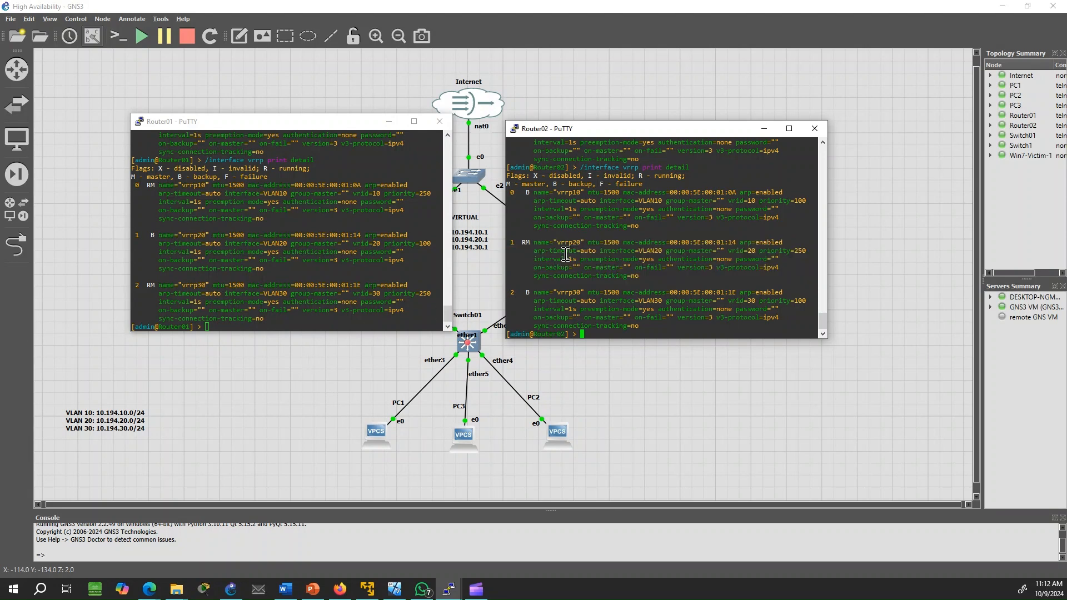
{"action": "left_click", "coordinate": [329, 348]}
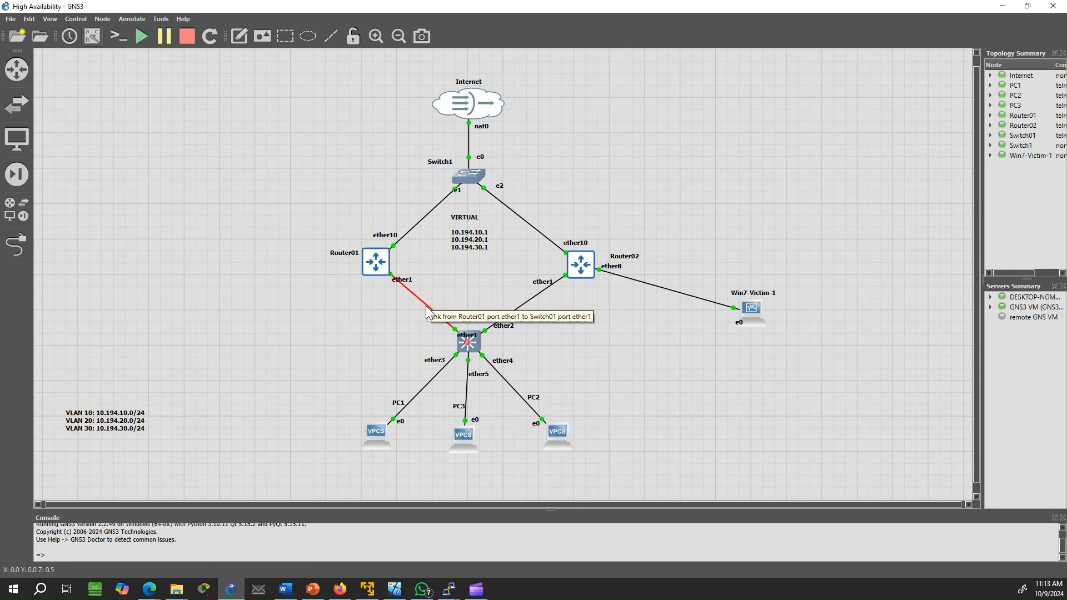
Delete the Router01–Switch01 link in GNS3 and return to Router02's PuTTY console
{"action": "right_click", "coordinate": [427, 311]}
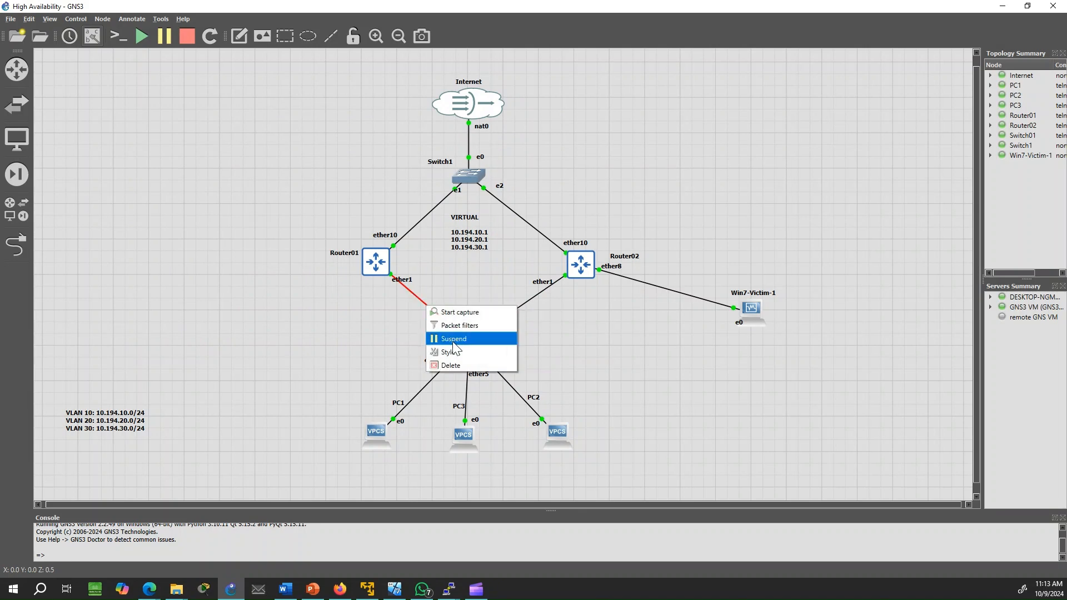
{"action": "left_click", "coordinate": [461, 364]}
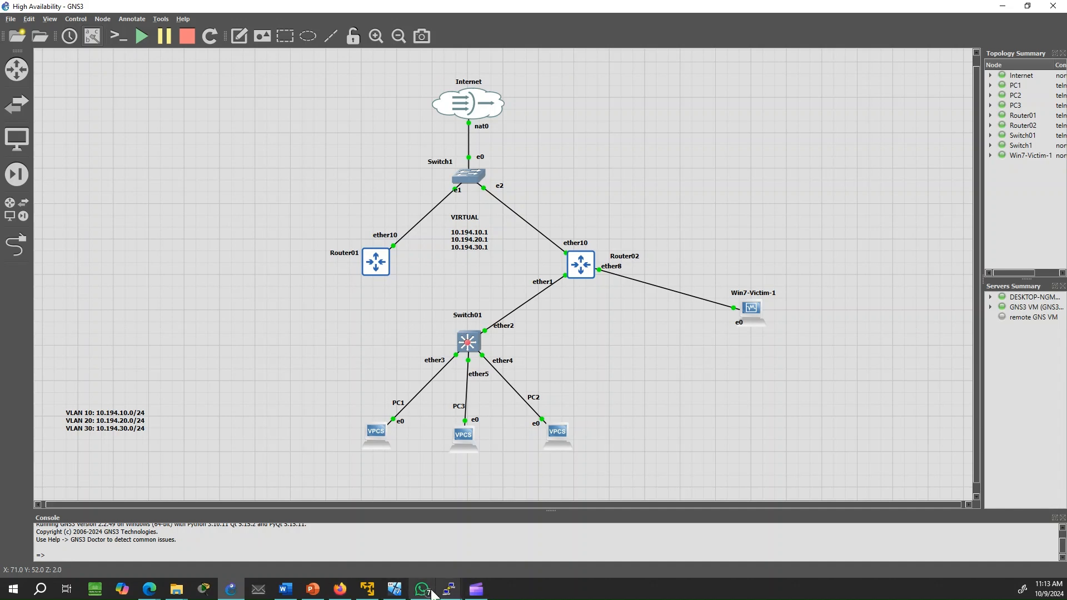
{"action": "mouse_move", "coordinate": [453, 593]}
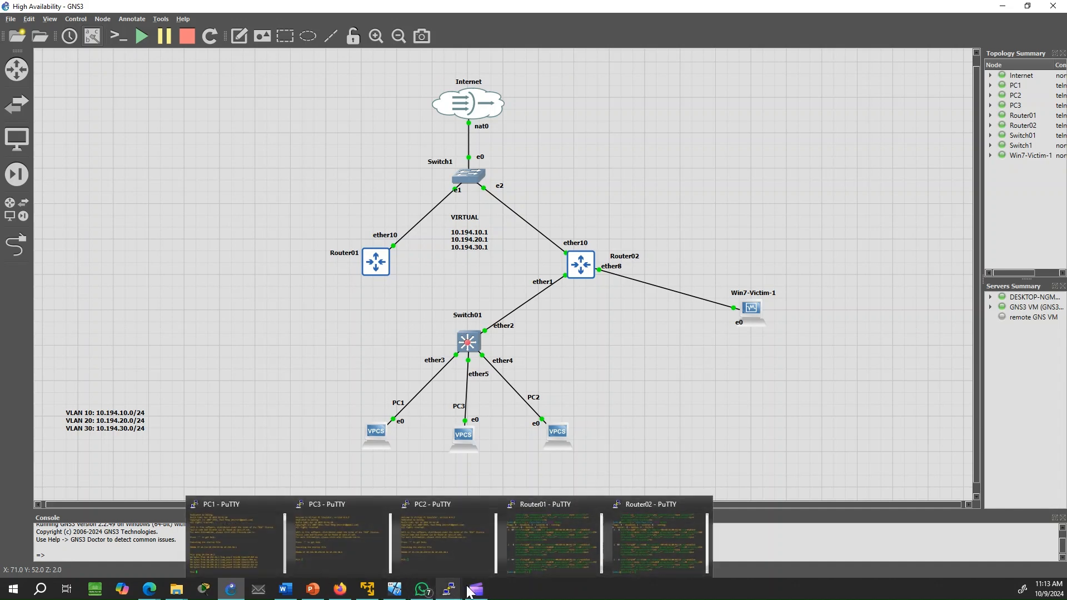
{"action": "left_click", "coordinate": [648, 533]}
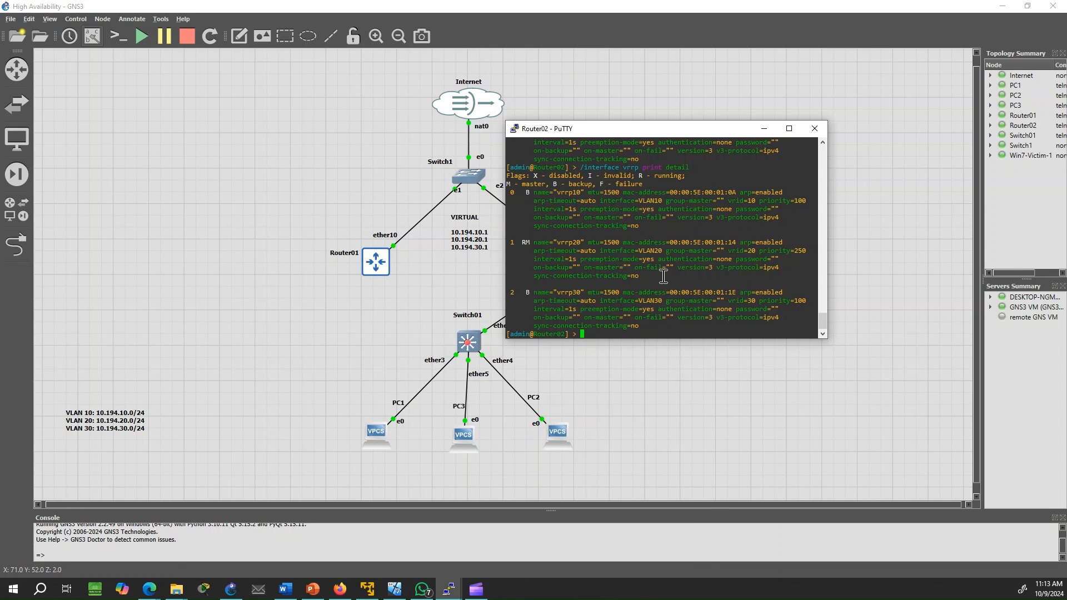
Rerun /interface vrrp print detail on Router02 and confirm vrrp10, vrrp20 and vrrp30 are all master
{"action": "key", "text": "Return"}
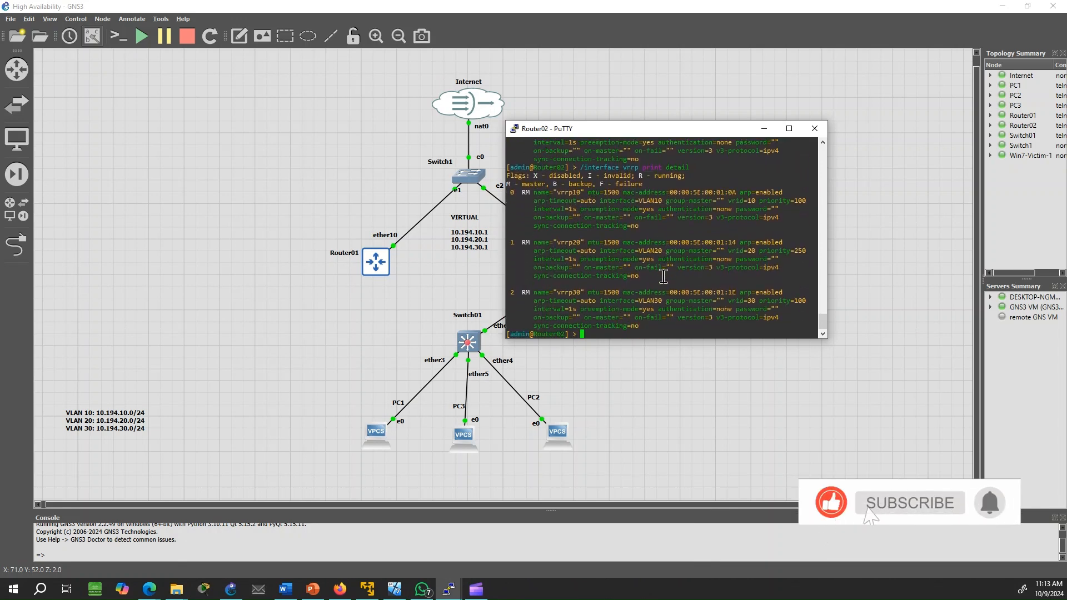
{"action": "key", "text": "Up"}
{"action": "key", "text": "Return"}
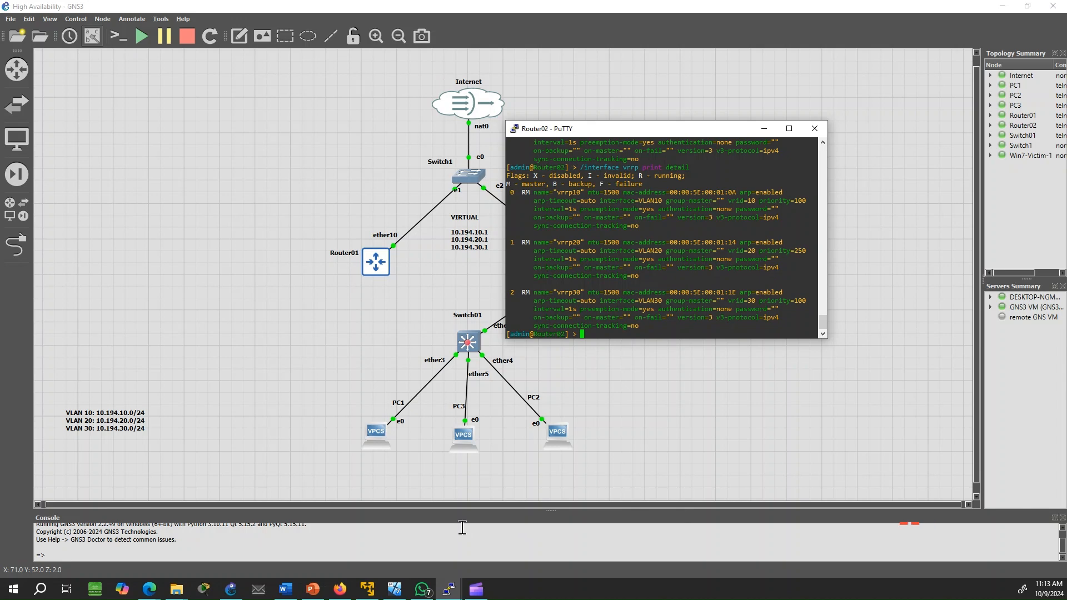
Add a GNS3 link from Router01 ether1 to Switch01 ether1
{"action": "left_click", "coordinate": [448, 588]}
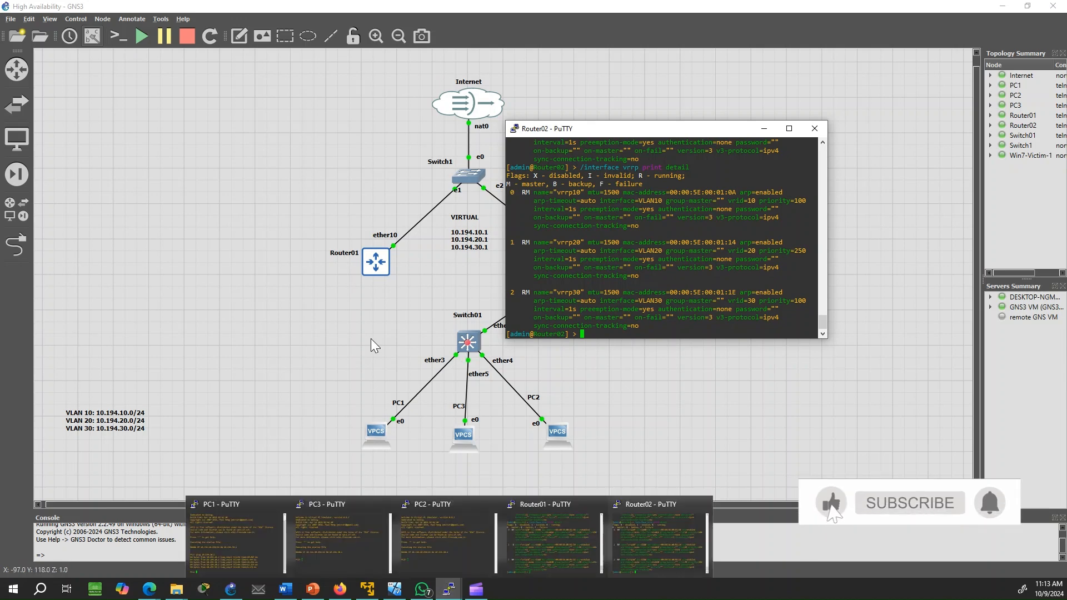
{"action": "left_click", "coordinate": [17, 244]}
{"action": "left_click", "coordinate": [385, 268]}
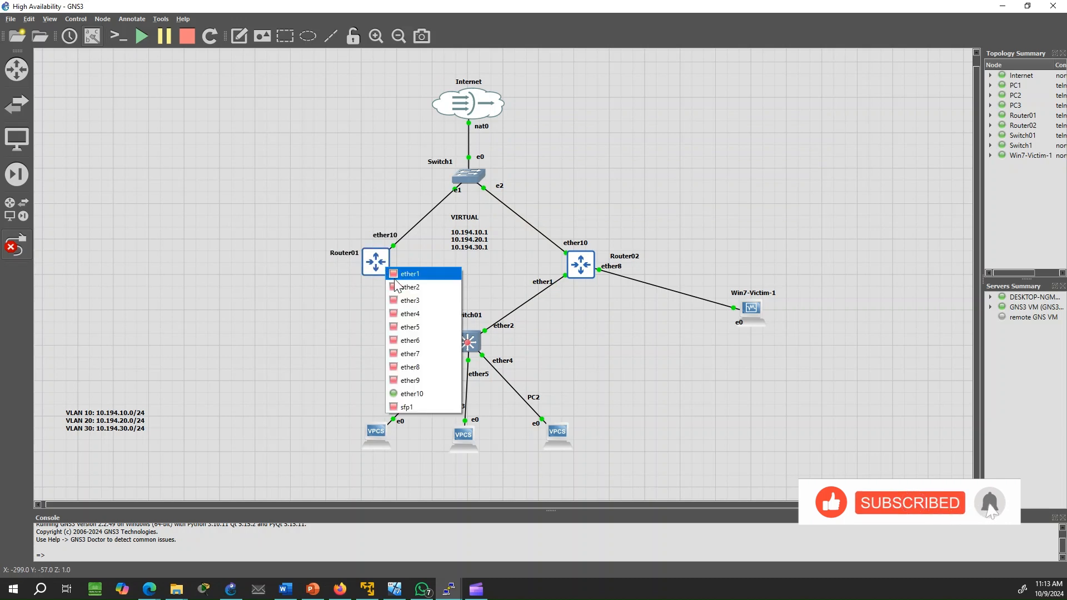
{"action": "left_click", "coordinate": [403, 275]}
{"action": "left_click", "coordinate": [466, 340]}
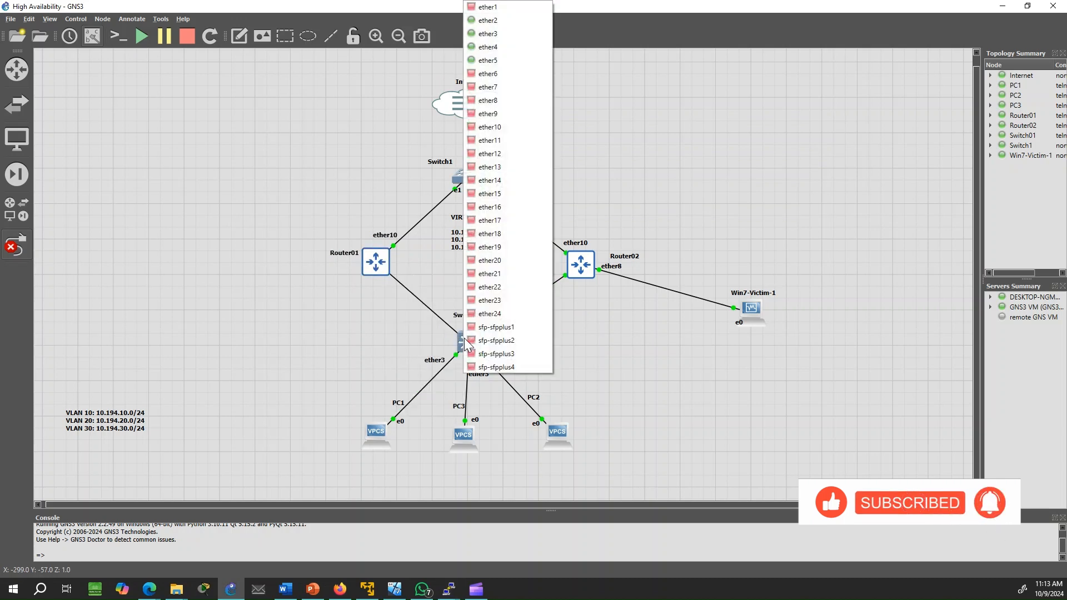
{"action": "left_click", "coordinate": [505, 15]}
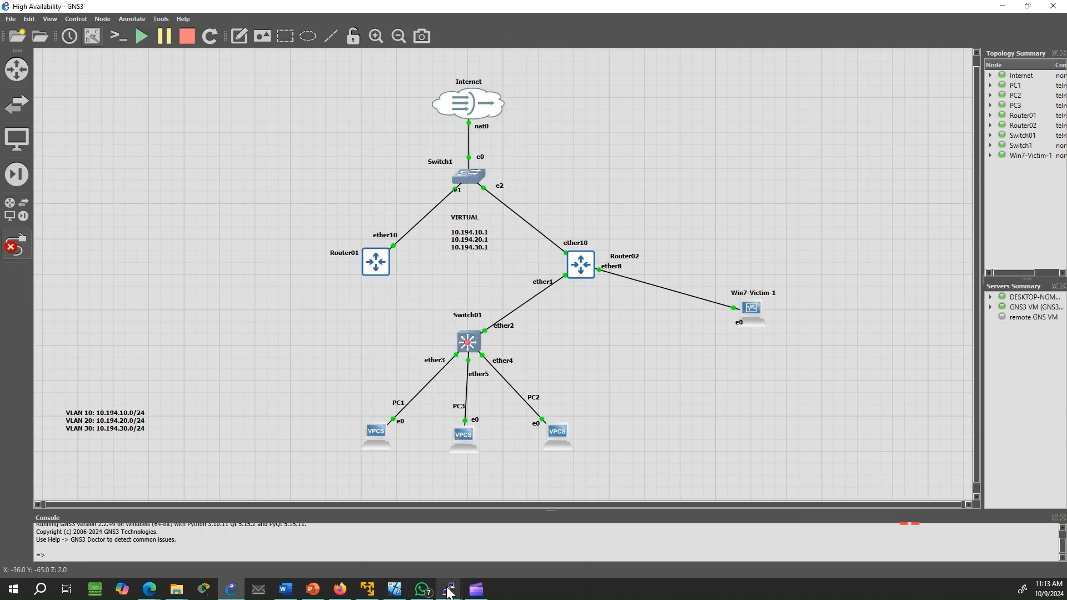
Rerun Router02's VRRP listing: vrrp10 and vrrp30 are backup, vrrp20 is still master
{"action": "mouse_move", "coordinate": [448, 589]}
{"action": "left_click", "coordinate": [629, 550]}
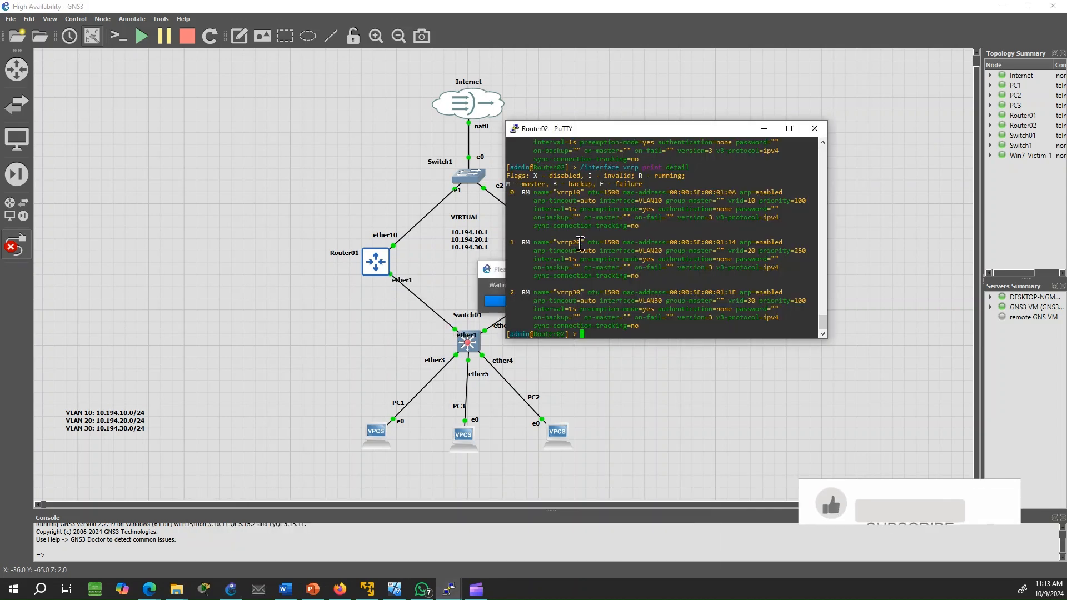
{"action": "key", "text": "Up"}
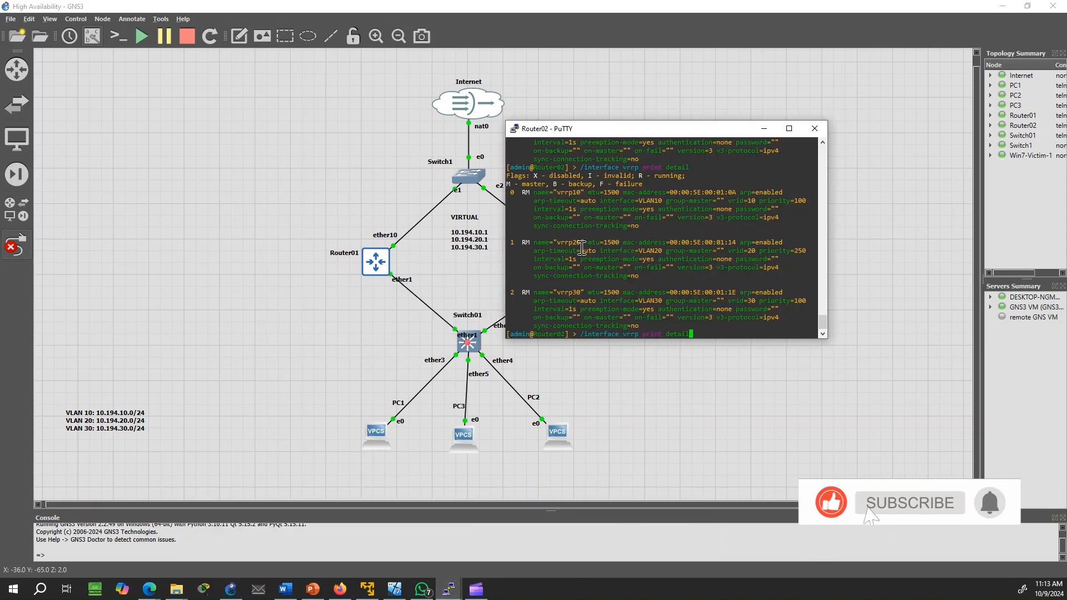
{"action": "key", "text": "Return"}
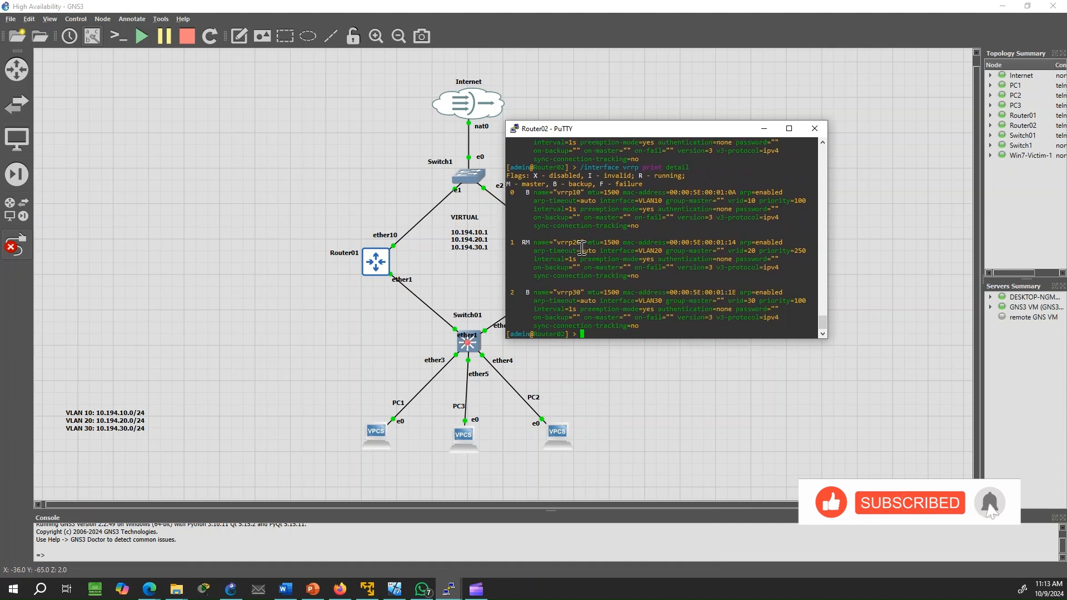